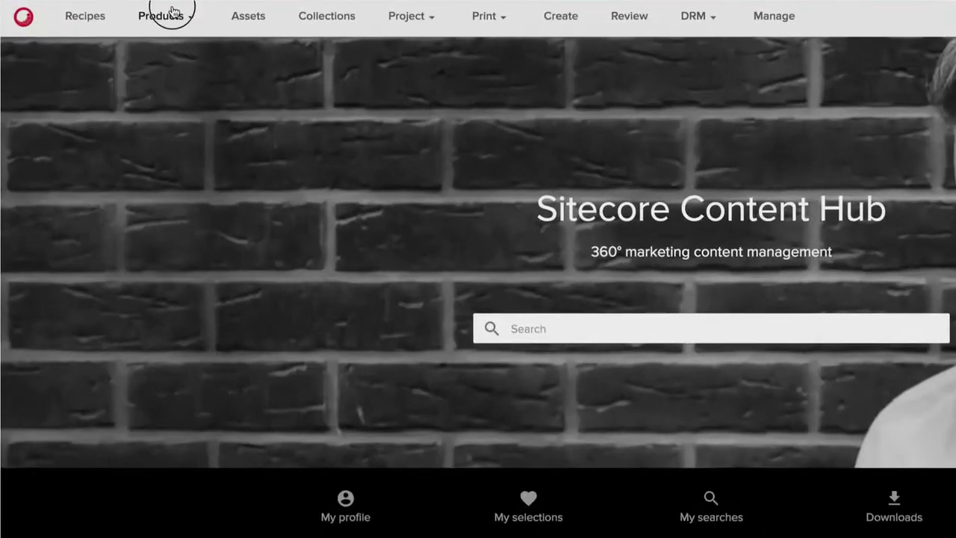
Step: Open the Fruitful lemonade product family and look through its properties, products (SKUs) and linked assets
{"action": "left_click", "coordinate": [172, 12]}
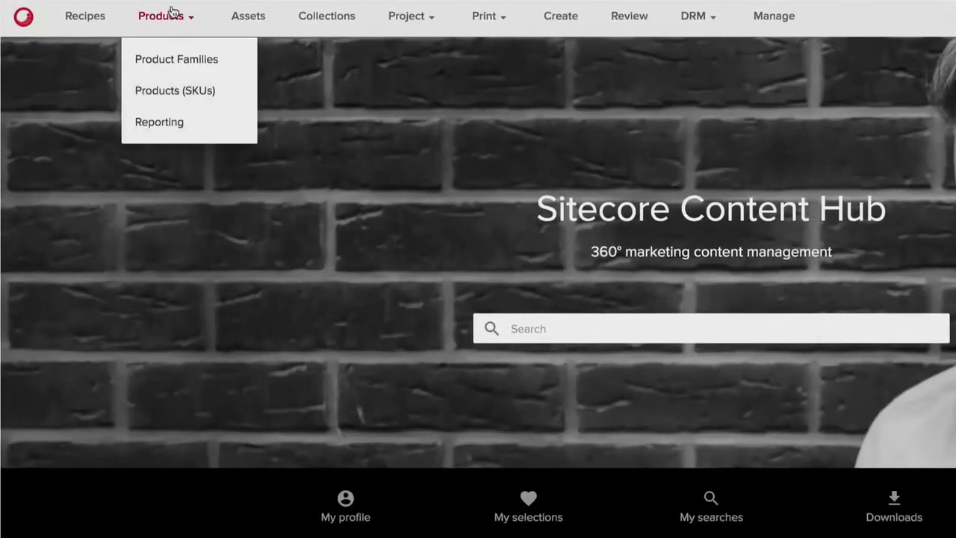
{"action": "left_click", "coordinate": [183, 59]}
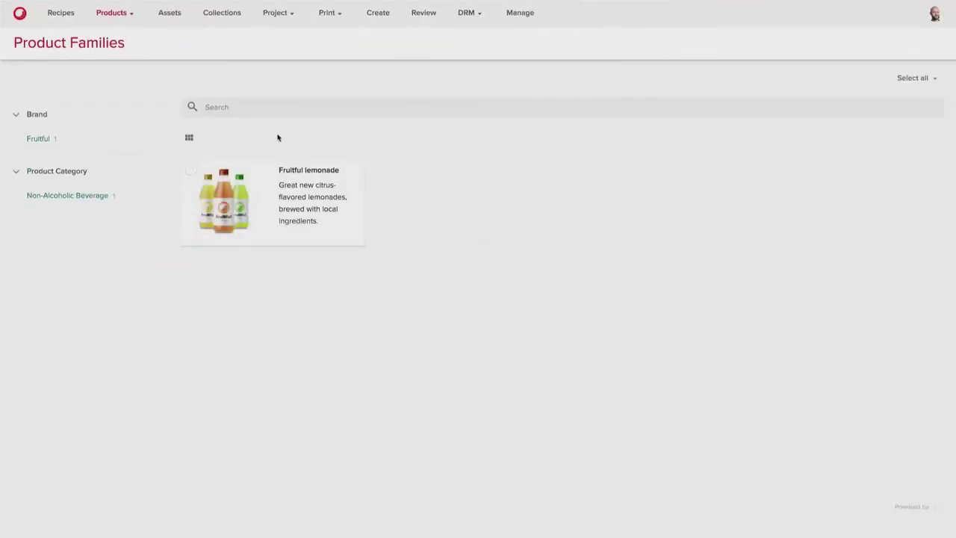
{"action": "left_click", "coordinate": [327, 171]}
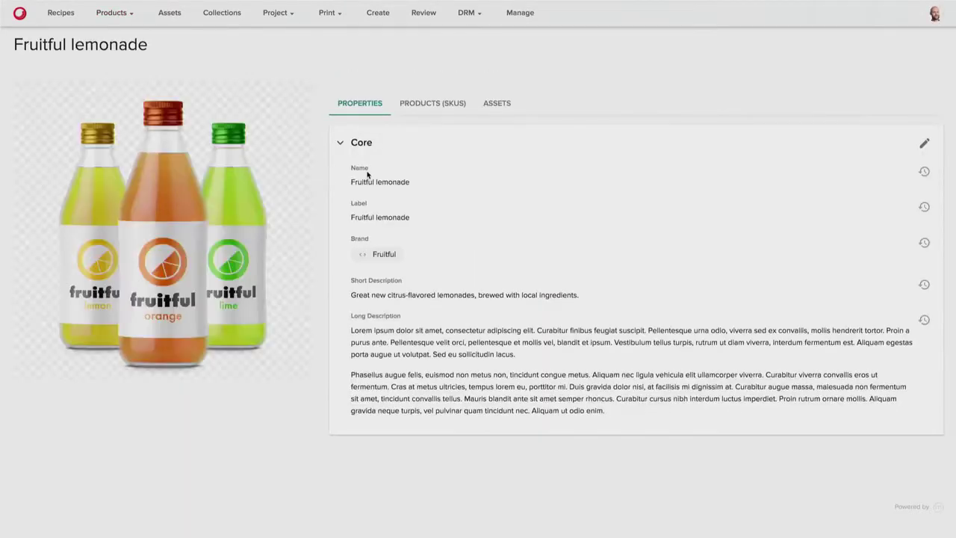
{"action": "left_click", "coordinate": [422, 111]}
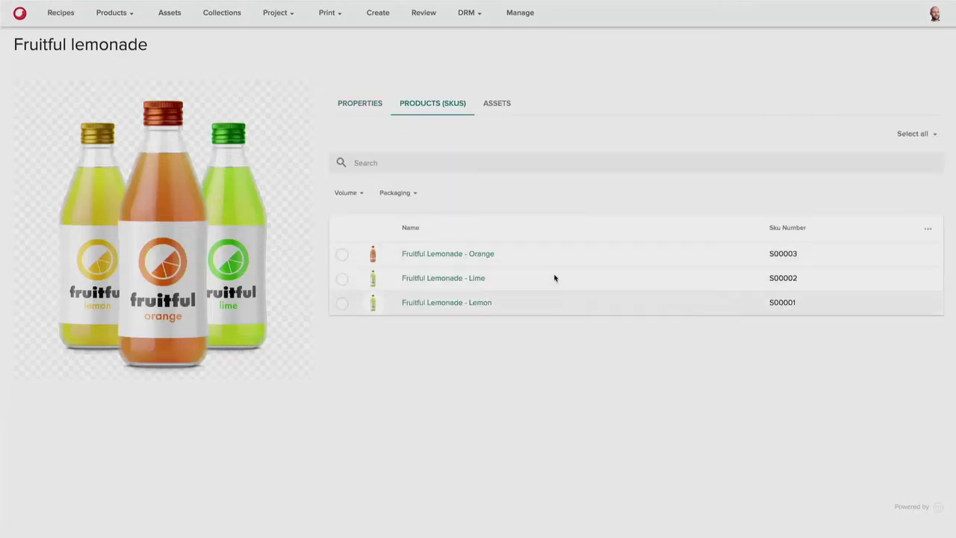
{"action": "left_click", "coordinate": [501, 103]}
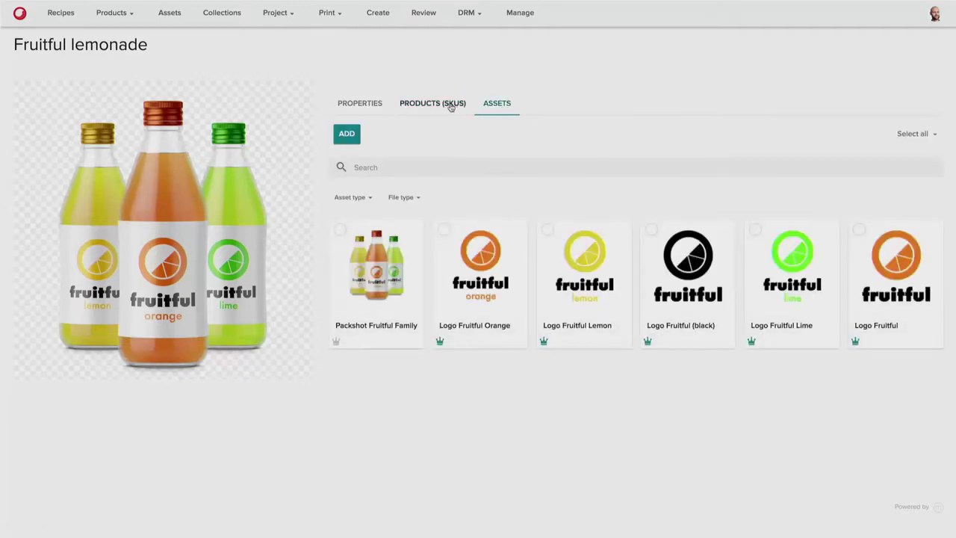
Step: Select all SKUs of the Fruitful lemonade family and copy them to the clipboard
{"action": "left_click", "coordinate": [450, 107]}
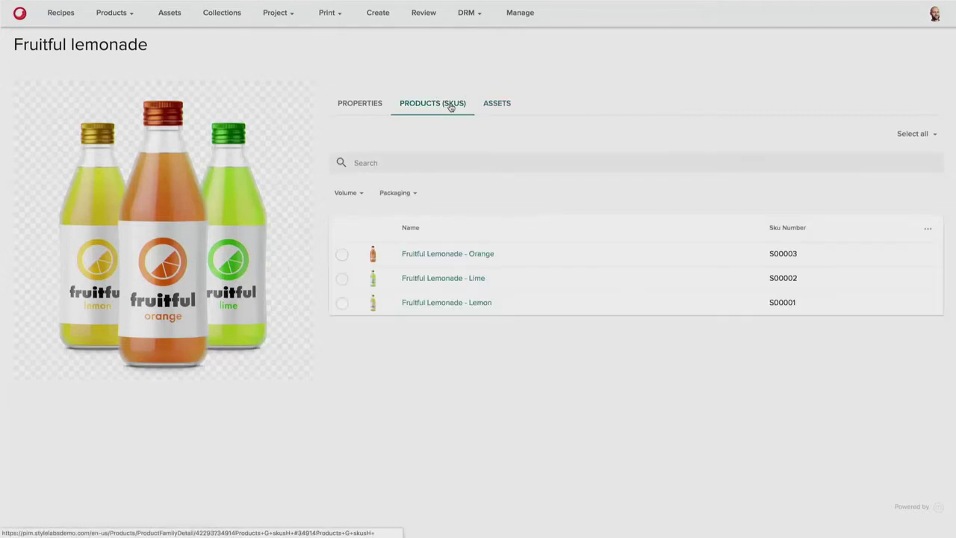
{"action": "left_click", "coordinate": [927, 134]}
{"action": "left_click", "coordinate": [918, 168]}
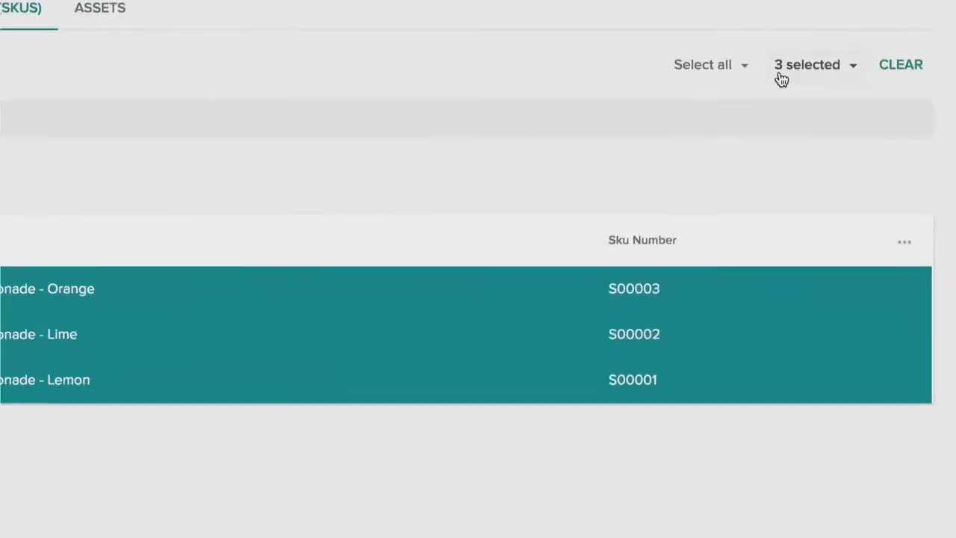
{"action": "left_click", "coordinate": [866, 135]}
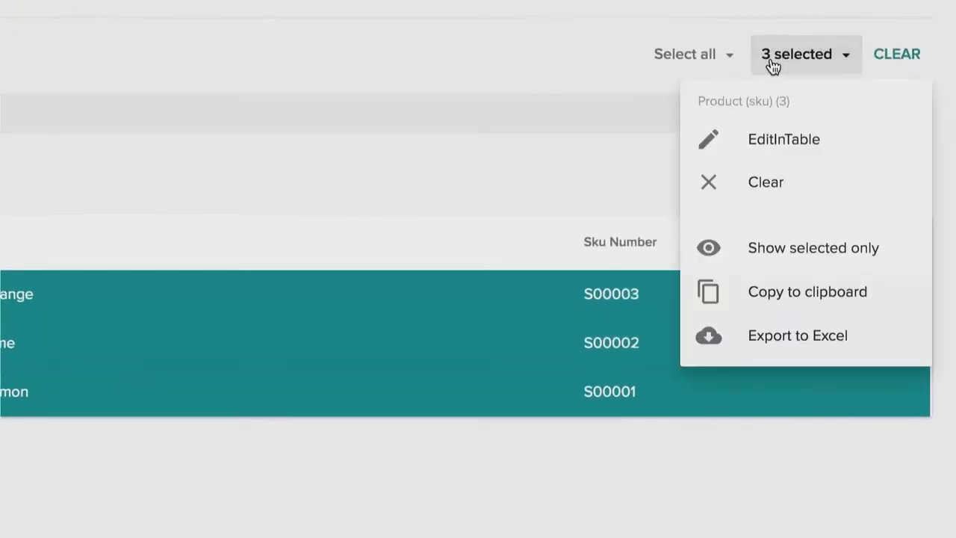
{"action": "left_click", "coordinate": [788, 293]}
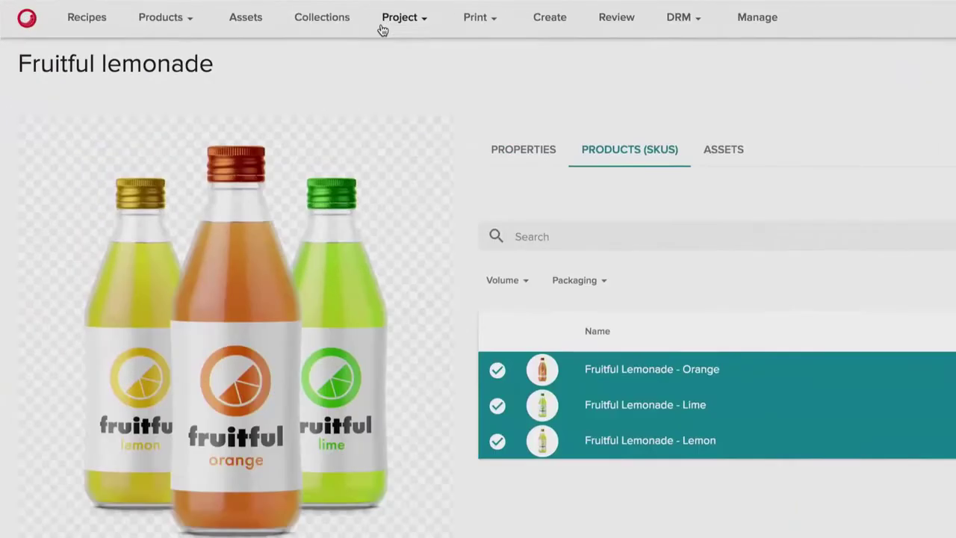
Step: Open the projects overview, view the projects as a calendar, and return to the table view
{"action": "left_click", "coordinate": [269, 17]}
{"action": "left_click", "coordinate": [283, 41]}
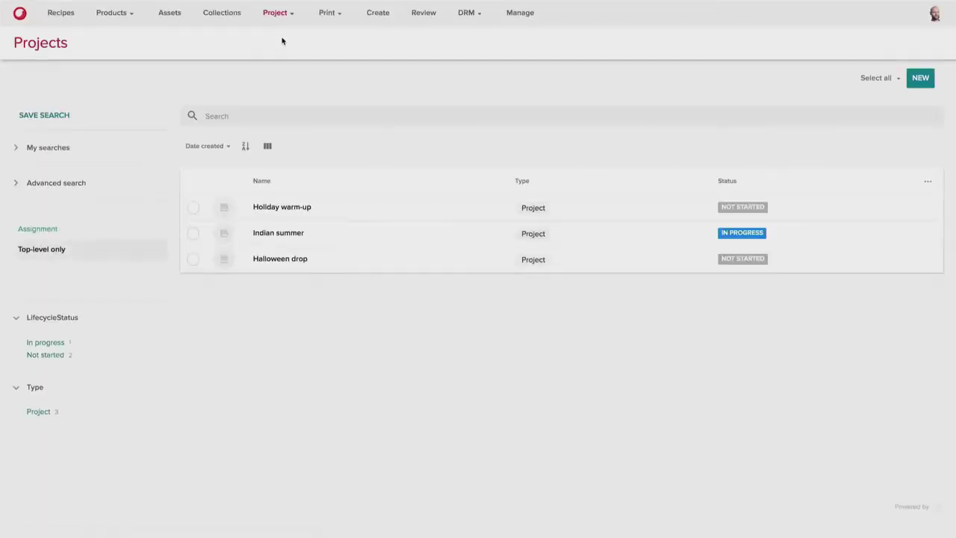
{"action": "left_click", "coordinate": [267, 146]}
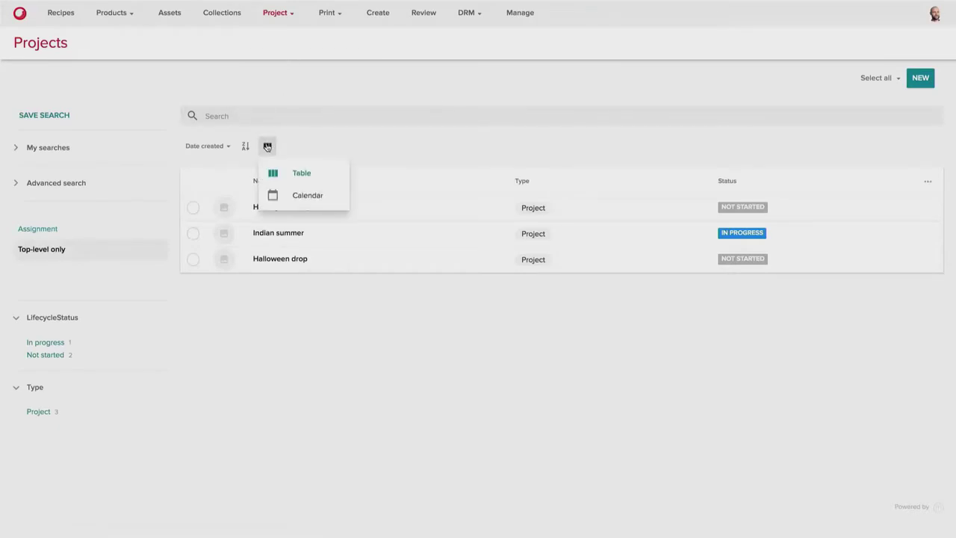
{"action": "left_click", "coordinate": [311, 196]}
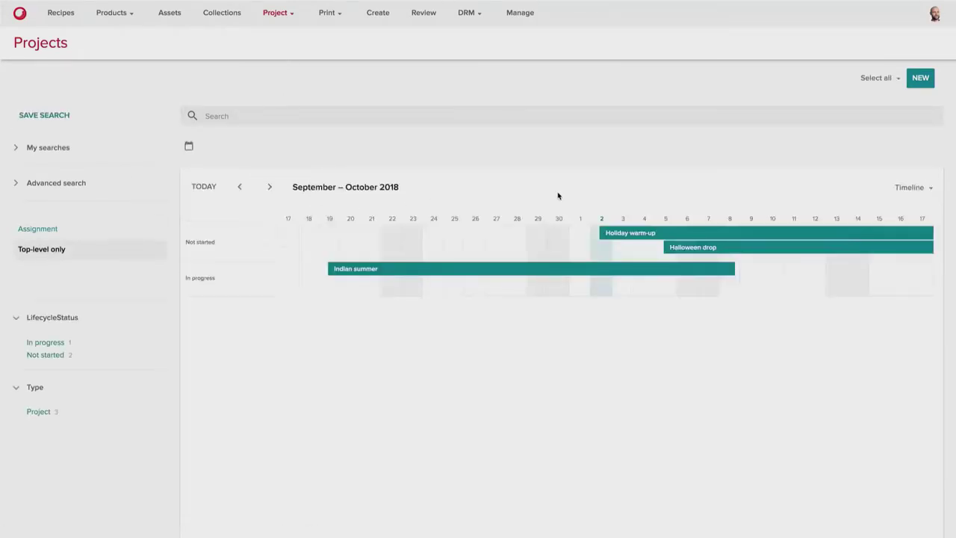
{"action": "left_click", "coordinate": [189, 145]}
{"action": "left_click", "coordinate": [237, 177]}
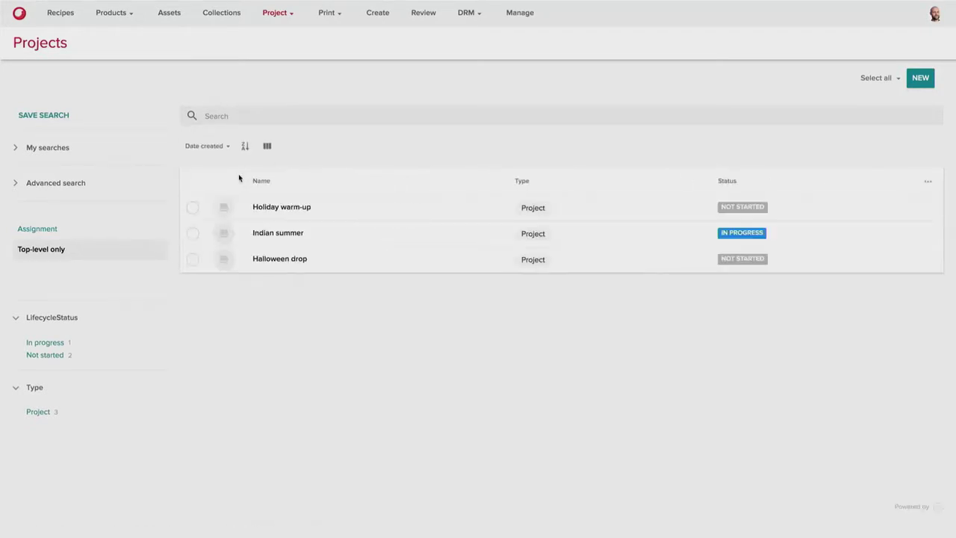
Step: Start a new project from a template, choosing the Product range campaign template
{"action": "left_click", "coordinate": [920, 78]}
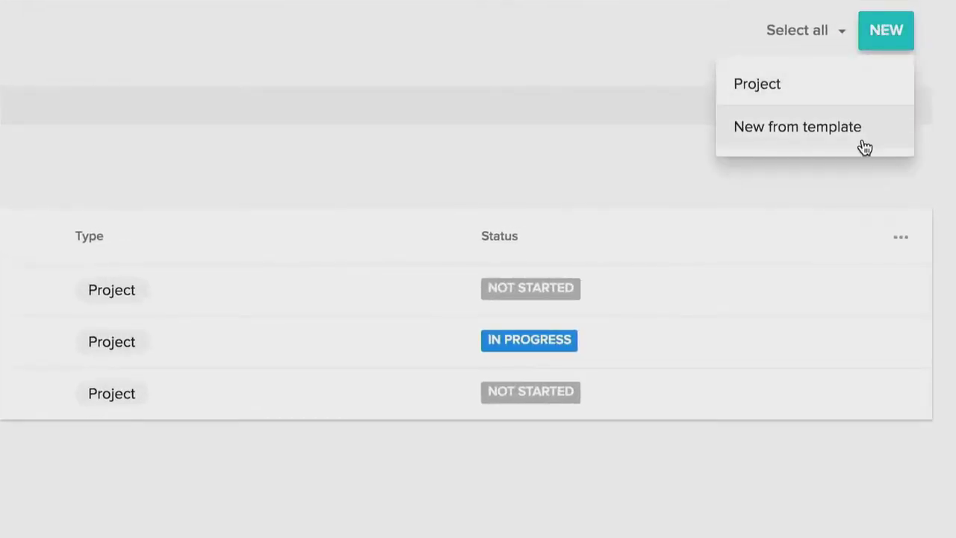
{"action": "left_click", "coordinate": [799, 138]}
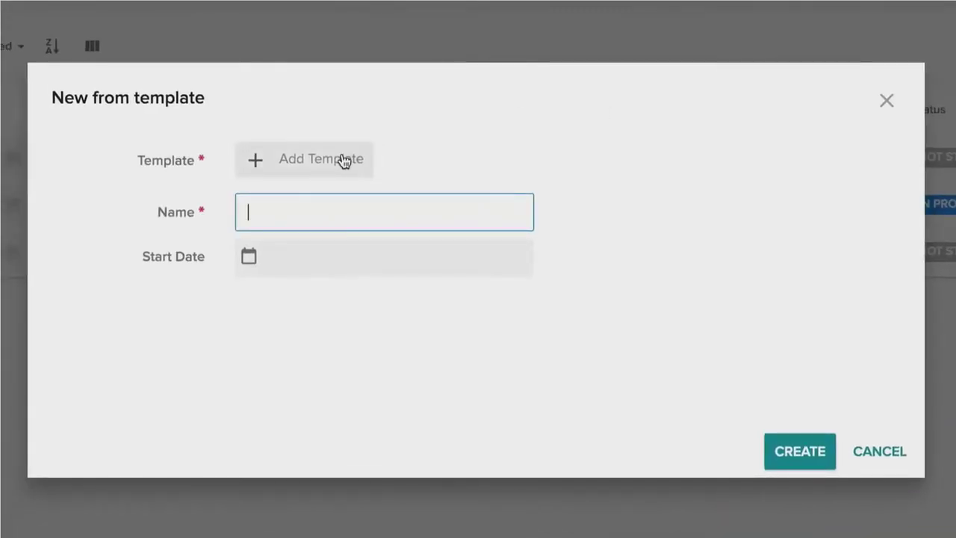
{"action": "left_click", "coordinate": [343, 160]}
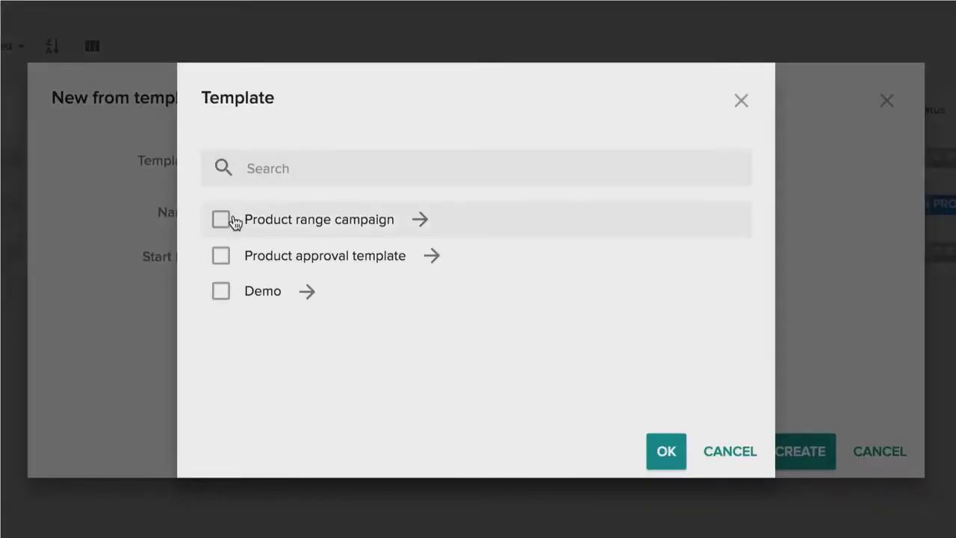
{"action": "left_click", "coordinate": [224, 221]}
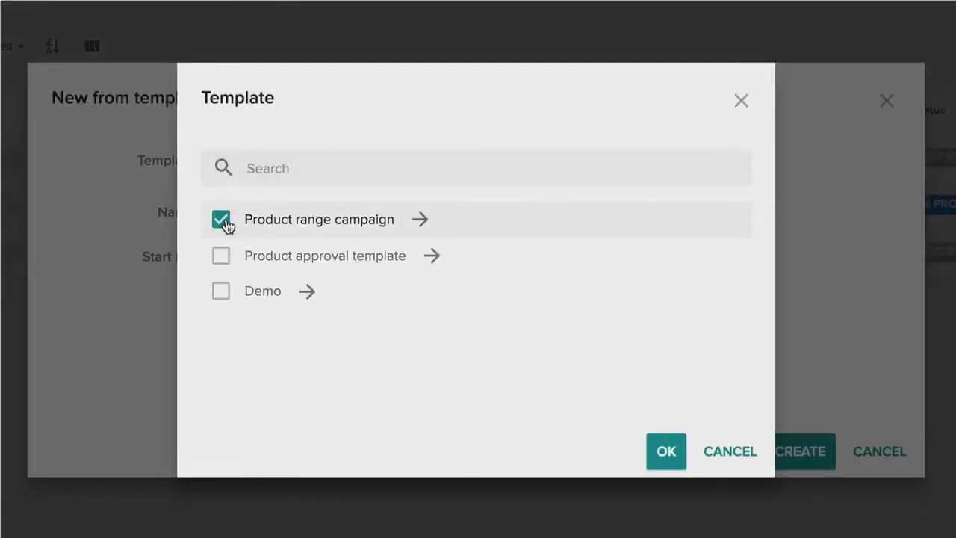
{"action": "left_click", "coordinate": [671, 460]}
Step: Name the project Fruitful Launch Campaign, set its start date to Oct 2, 2018, and create it
{"action": "left_click", "coordinate": [448, 209]}
{"action": "type", "text": "Fruitful Launch Campaign"}
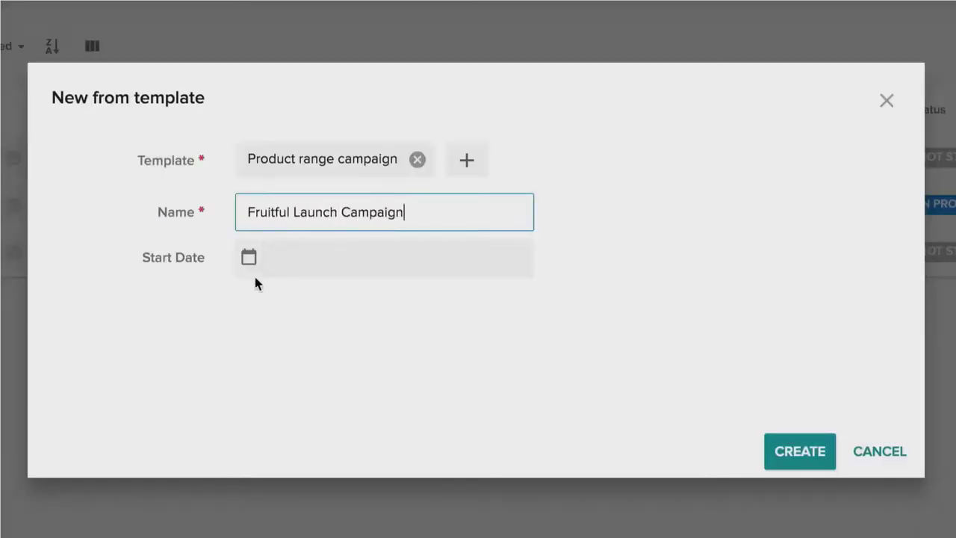
{"action": "left_click", "coordinate": [248, 261]}
{"action": "left_click", "coordinate": [333, 224]}
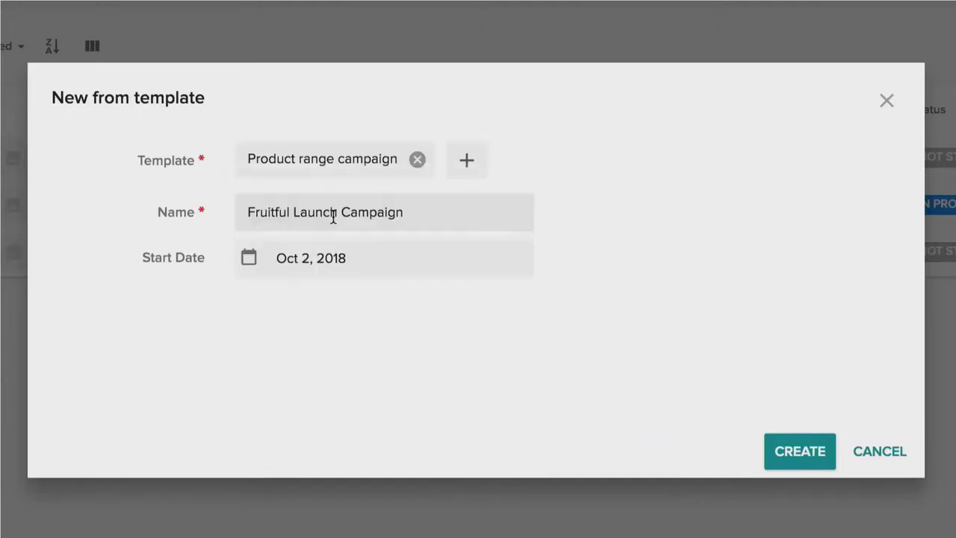
{"action": "left_click", "coordinate": [787, 450]}
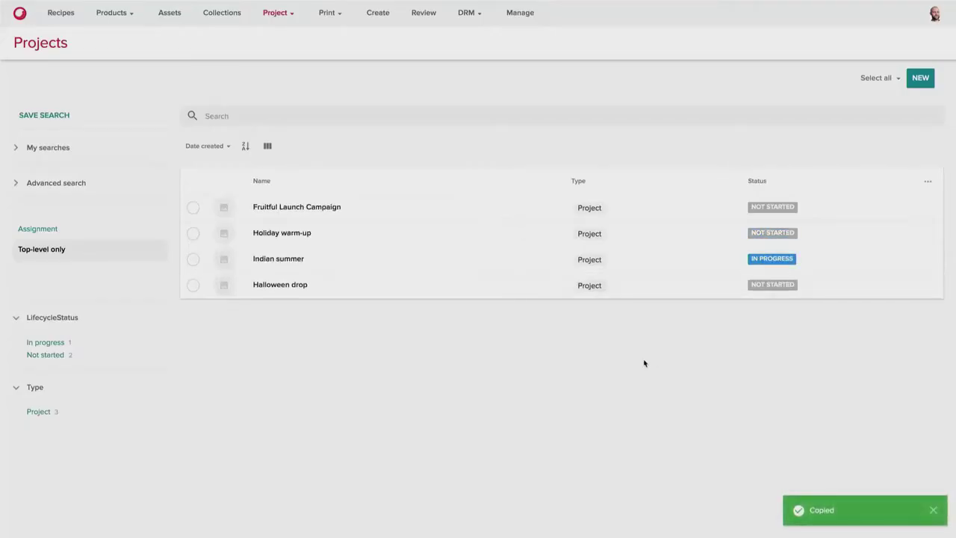
Step: Open the Fruitful Launch Campaign project and set its status to In progress
{"action": "left_click", "coordinate": [321, 207]}
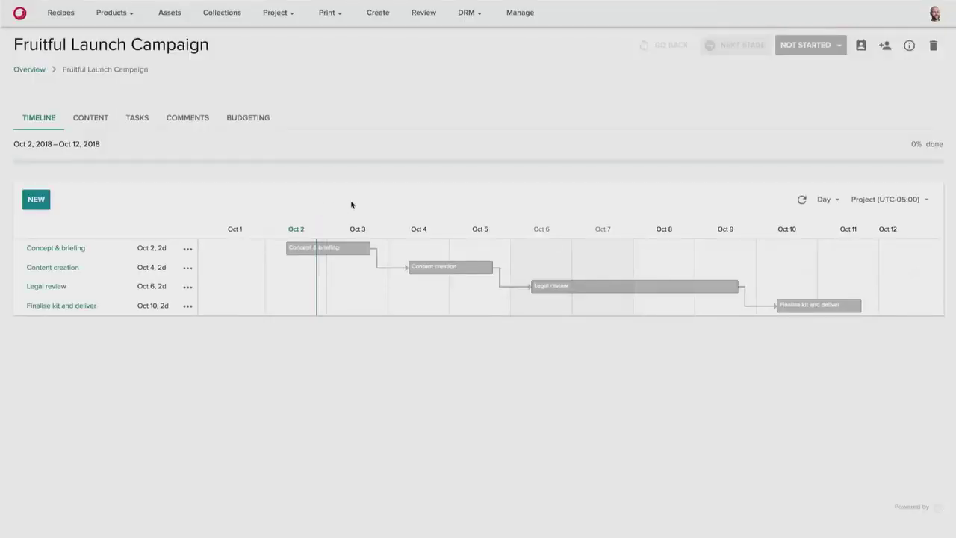
{"action": "left_click", "coordinate": [800, 50]}
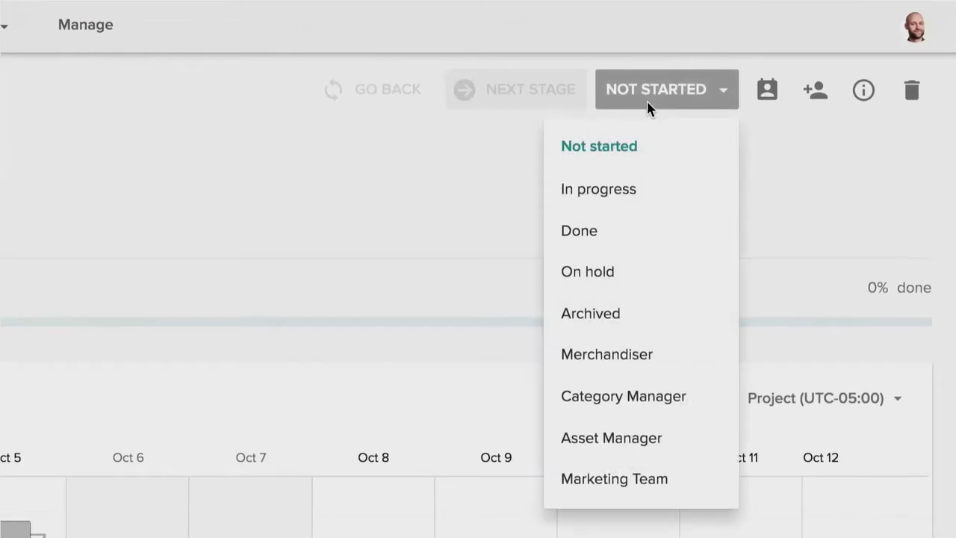
{"action": "left_click", "coordinate": [625, 203]}
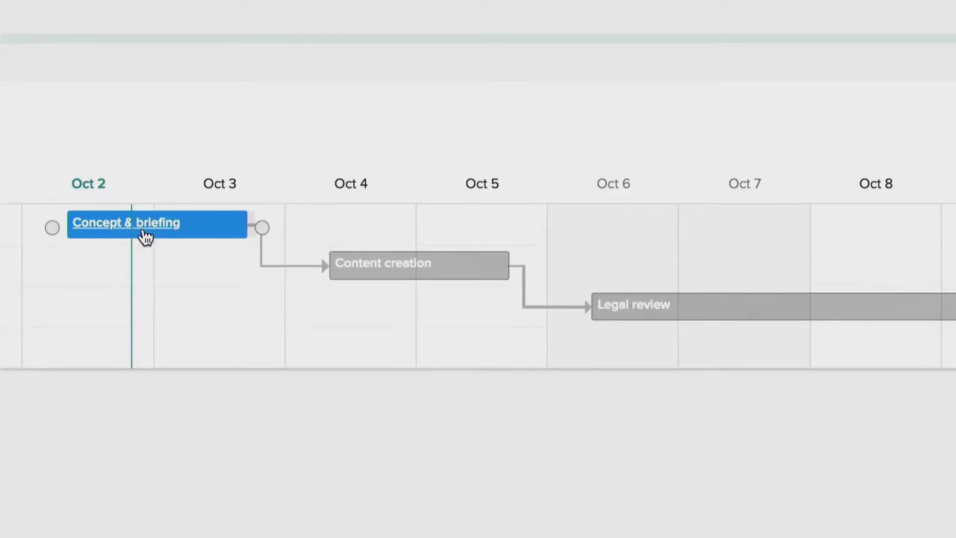
Step: Open the Concept & briefing stage and paste the copied lemonade products into it from the clipboard
{"action": "left_click", "coordinate": [141, 229]}
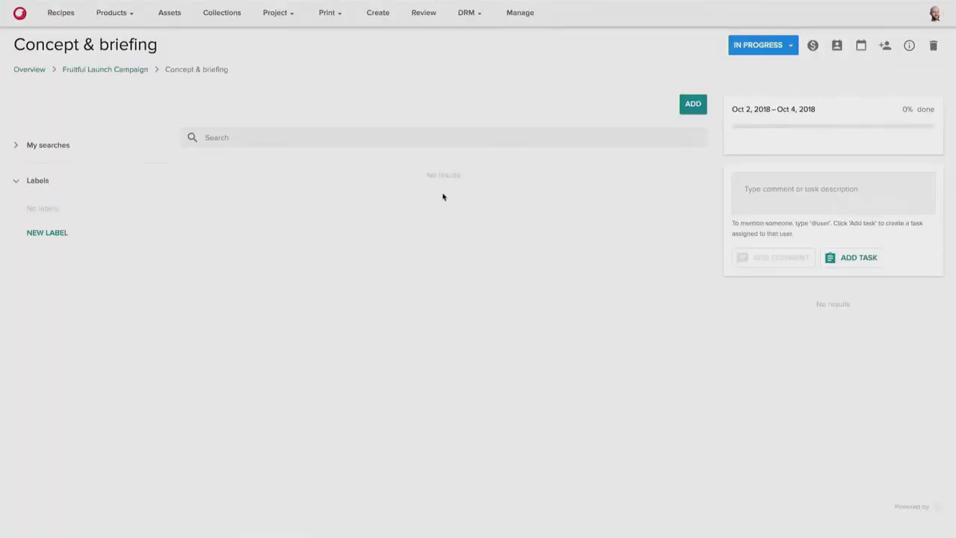
{"action": "left_click", "coordinate": [692, 103]}
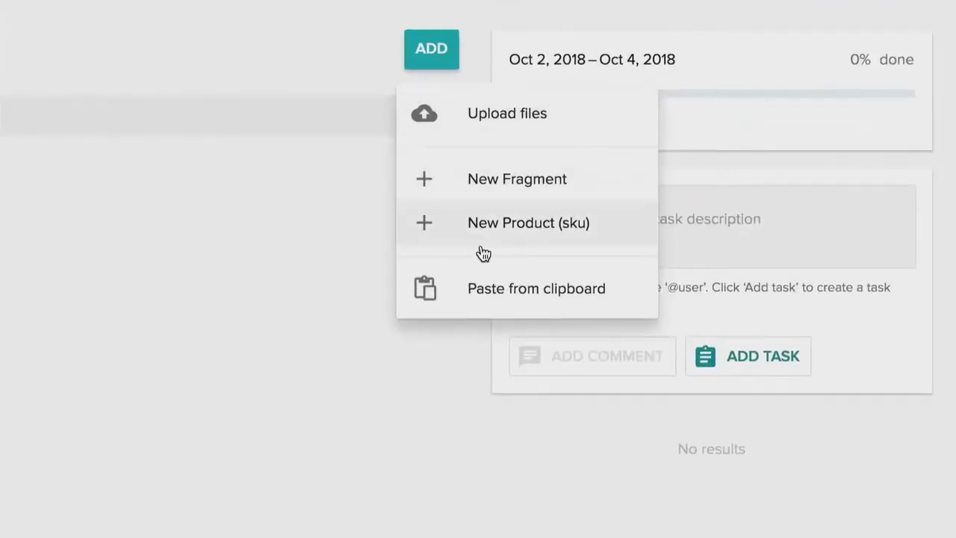
{"action": "left_click", "coordinate": [484, 294]}
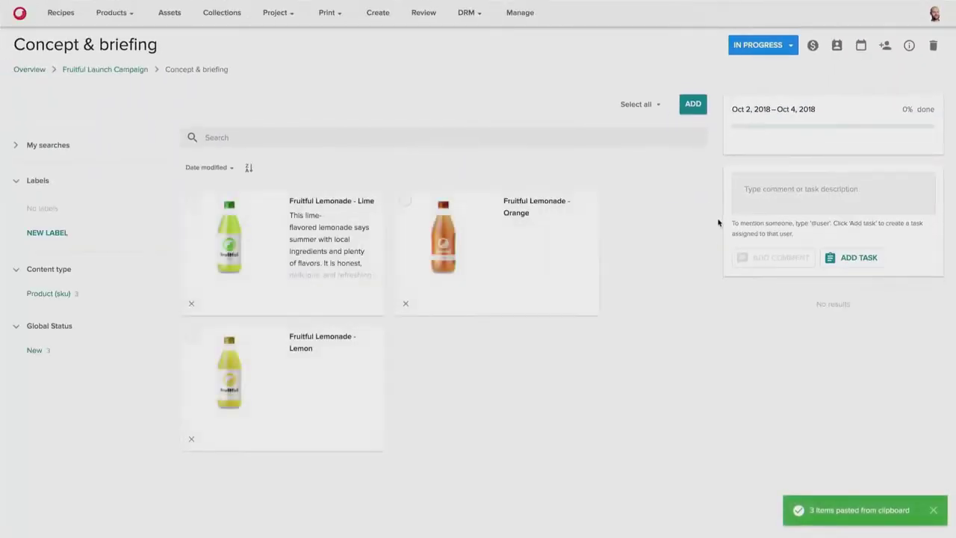
Step: Select the three lemonade products and write a message mentioning the colleague: "Please write missing descriptions and attach possible recipes"
{"action": "left_click", "coordinate": [191, 200]}
{"action": "left_click", "coordinate": [404, 199]}
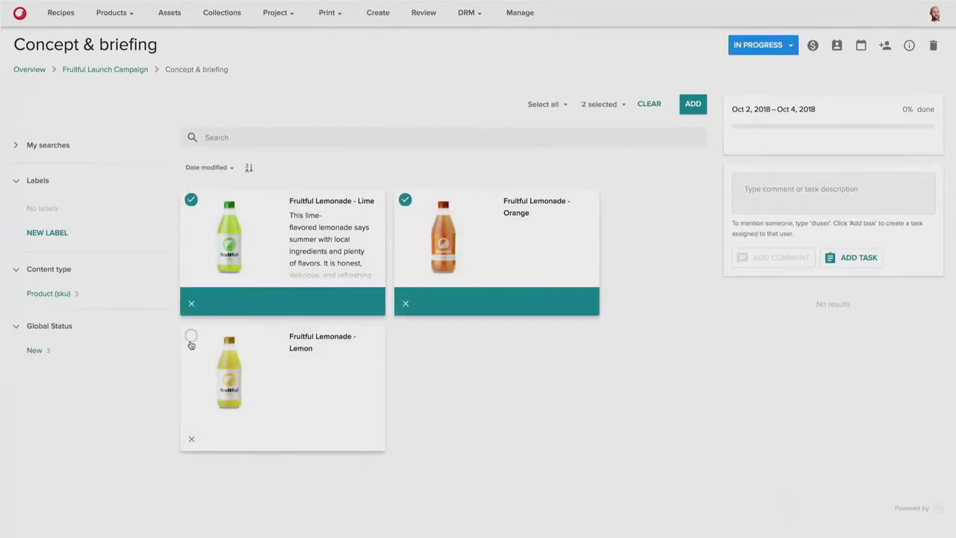
{"action": "left_click", "coordinate": [191, 335]}
{"action": "left_click", "coordinate": [736, 227]}
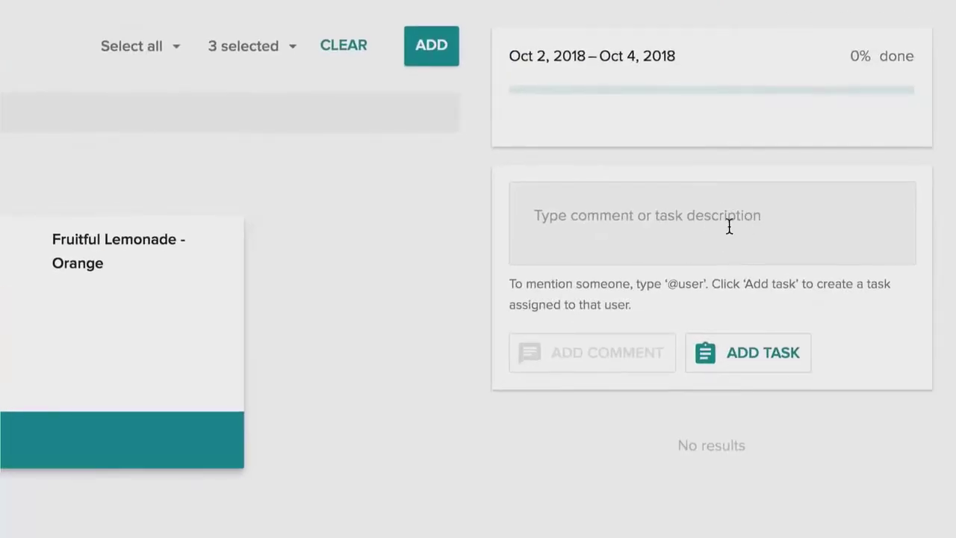
{"action": "type", "text": "@t"}
{"action": "key", "text": "Return"}
{"action": "type", "text": "Please write missing descriptions and attach possible recipes"}
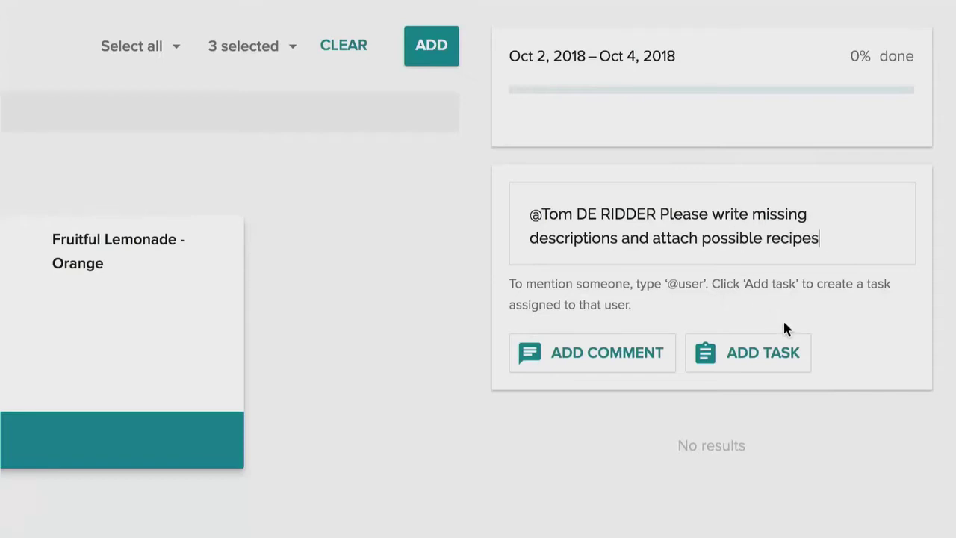
Step: Turn the message into an Edit content task for the mentioned colleague and create it as a shared task
{"action": "left_click", "coordinate": [793, 358]}
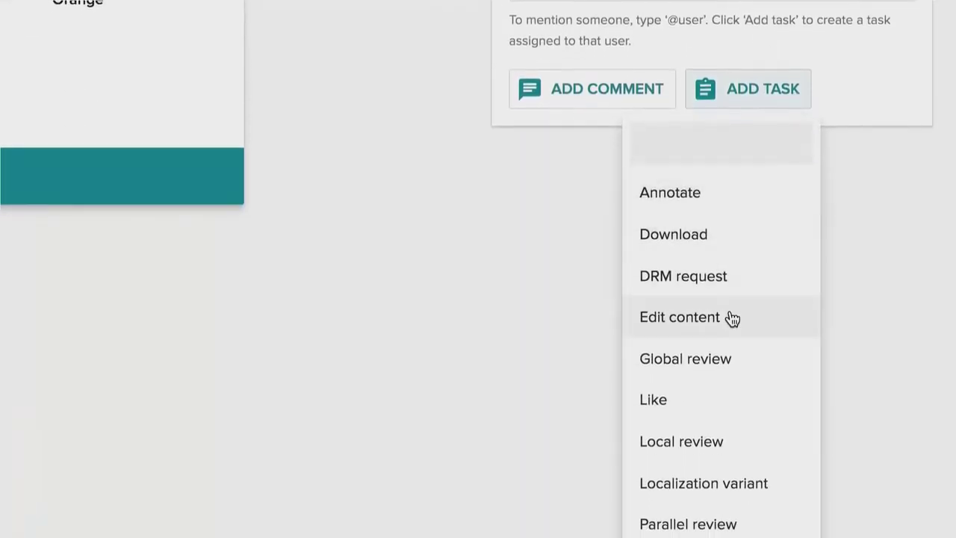
{"action": "left_click", "coordinate": [732, 319]}
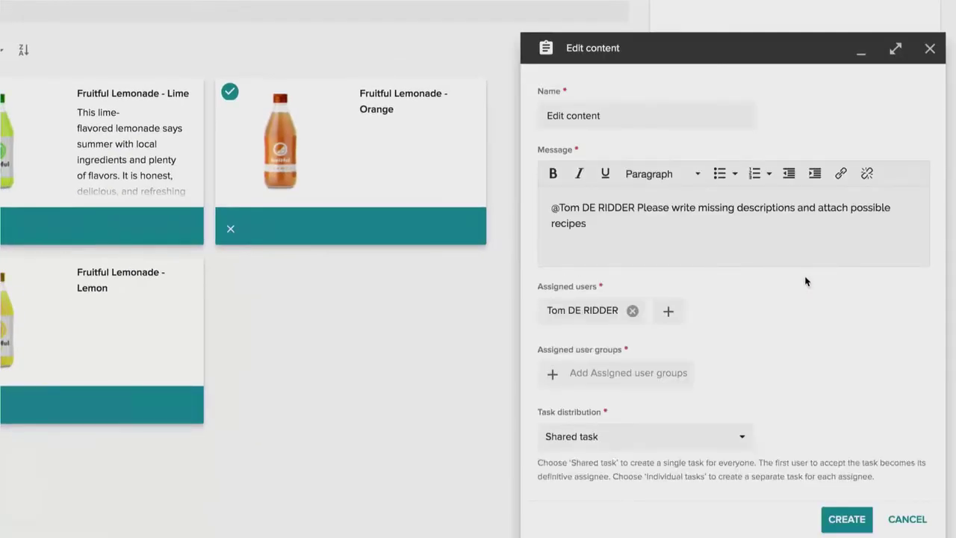
{"action": "left_click", "coordinate": [848, 522]}
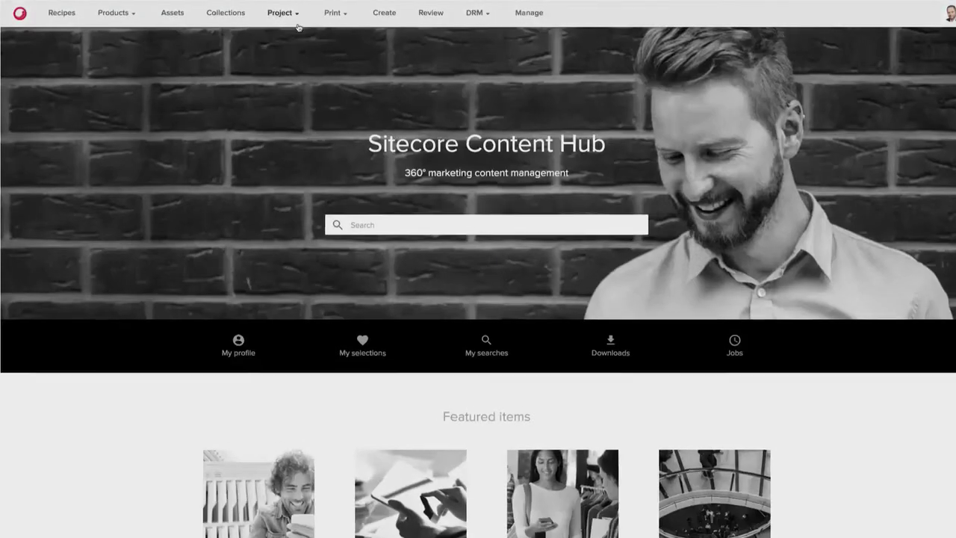
Step: From the assignee's account, go to the tasks list and open the Edit content task of Fruitful Launch Campaign
{"action": "left_click", "coordinate": [282, 17]}
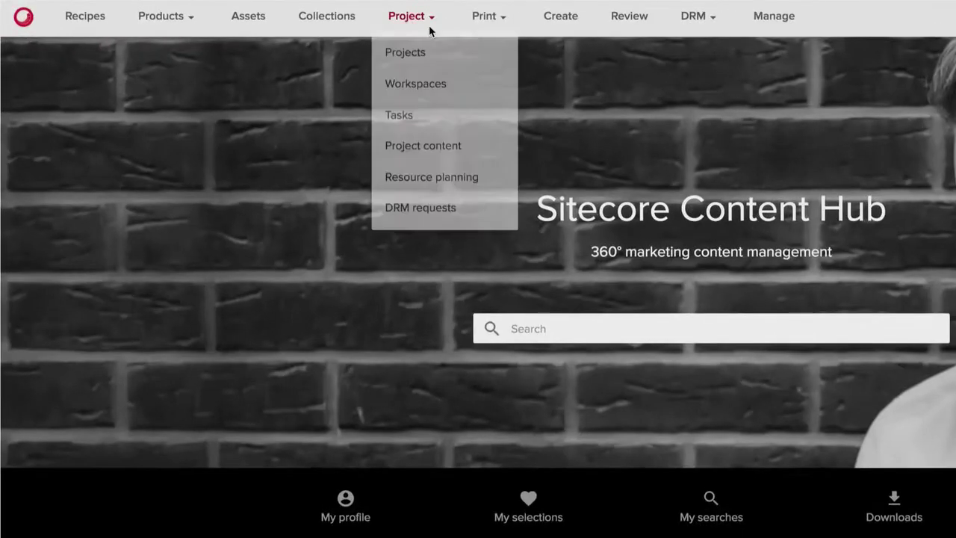
{"action": "left_click", "coordinate": [429, 120]}
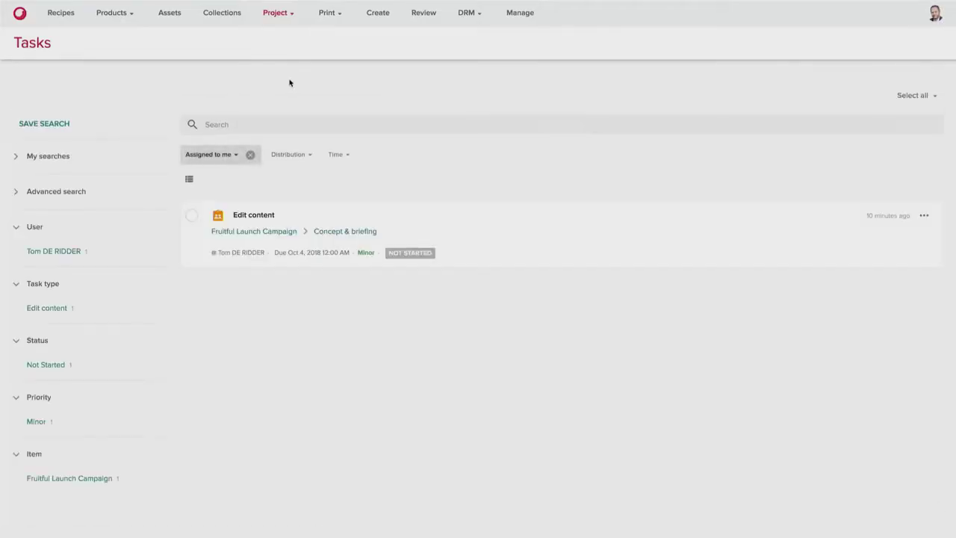
{"action": "left_click", "coordinate": [262, 217]}
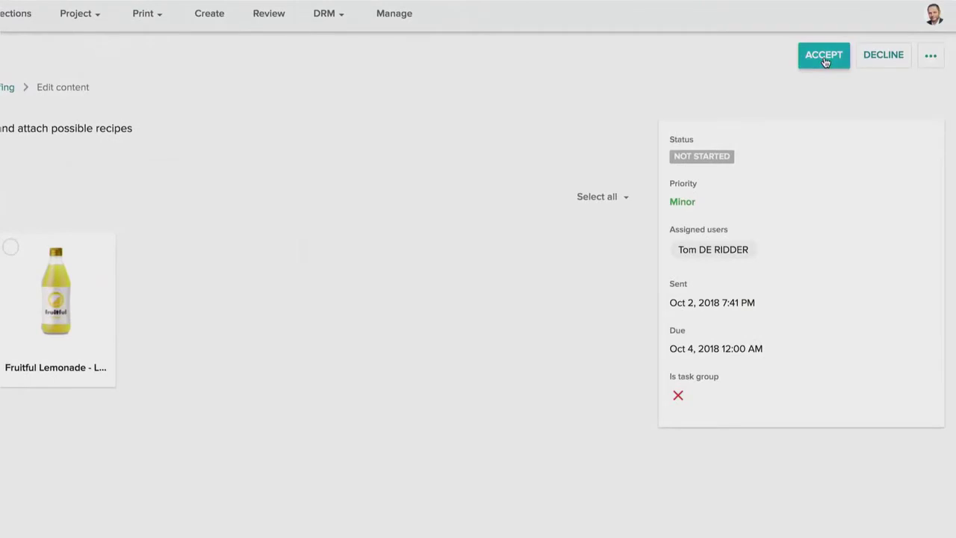
Step: Accept the Edit content task and attach the Good Morning Sunburst recipe to the orange lemonade's related content
{"action": "left_click", "coordinate": [824, 58]}
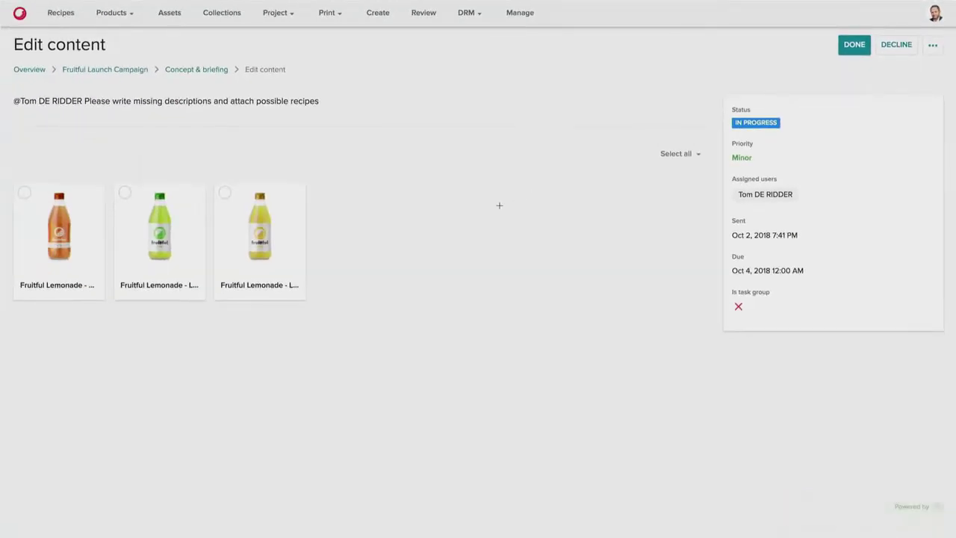
{"action": "left_click", "coordinate": [54, 288]}
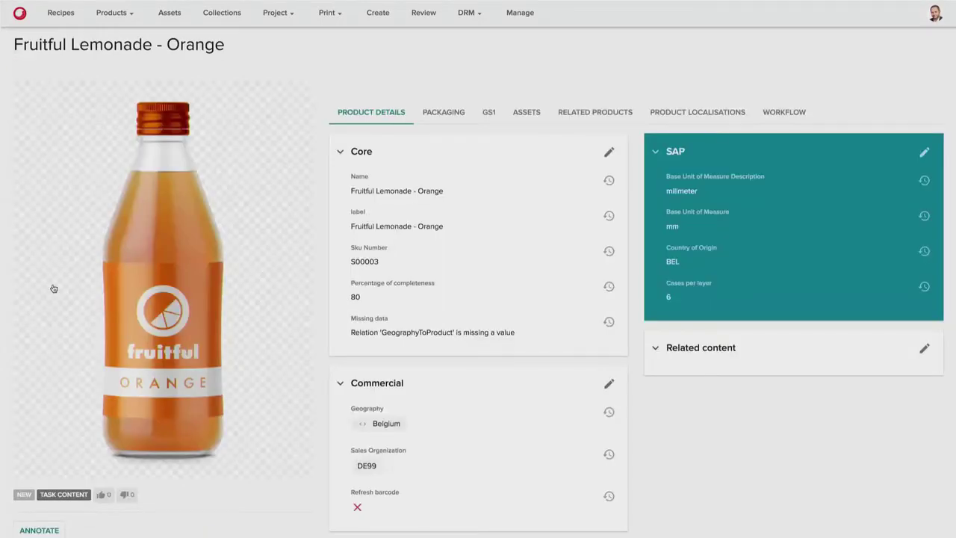
{"action": "left_click", "coordinate": [923, 348]}
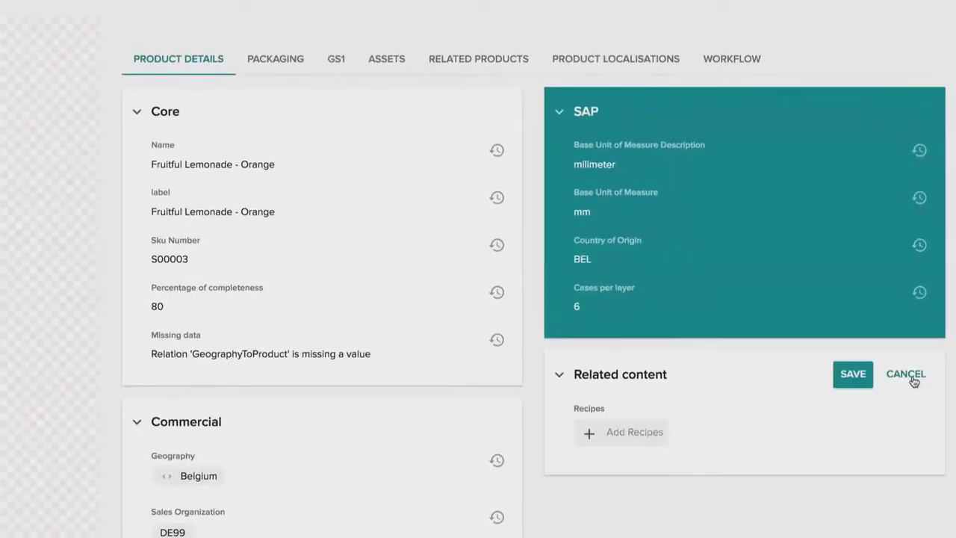
{"action": "left_click", "coordinate": [630, 433]}
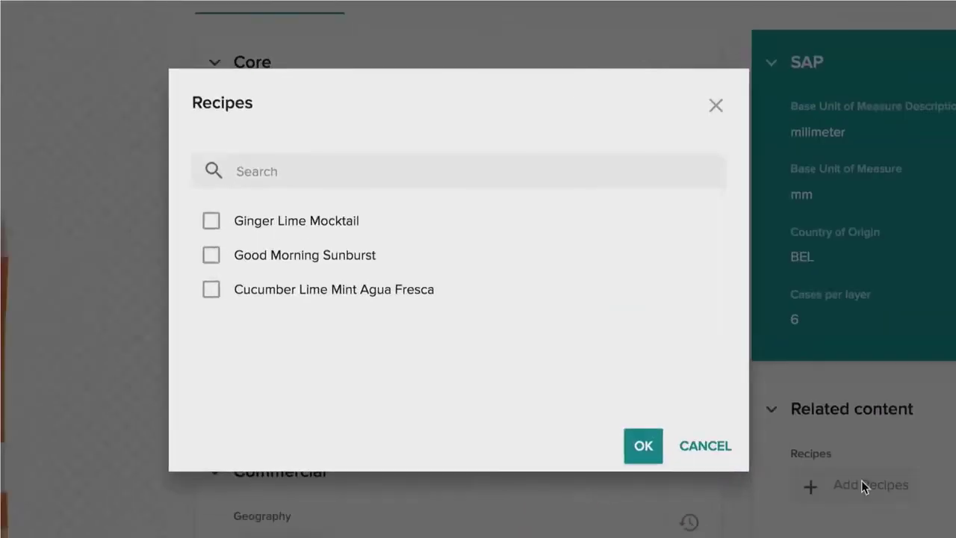
{"action": "left_click", "coordinate": [219, 262]}
{"action": "left_click", "coordinate": [666, 451]}
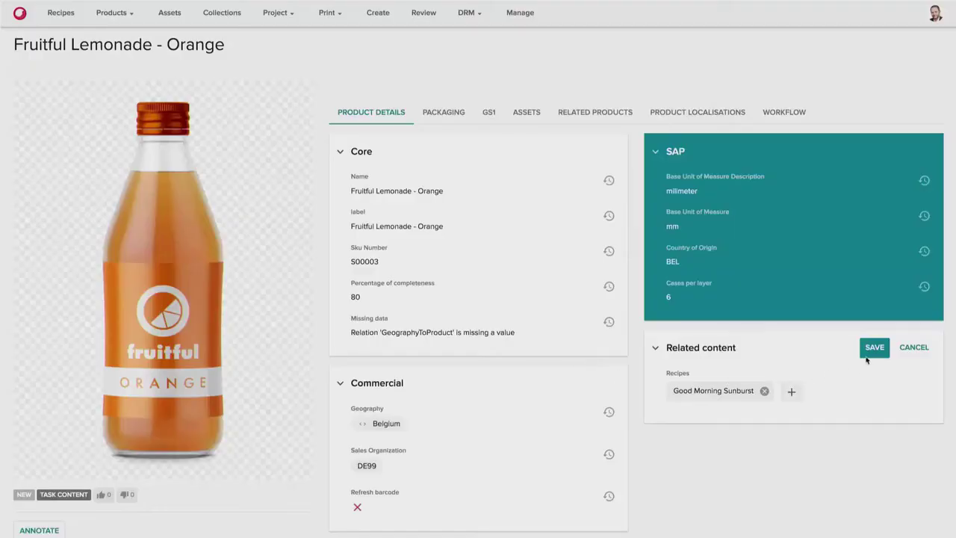
{"action": "left_click", "coordinate": [870, 352]}
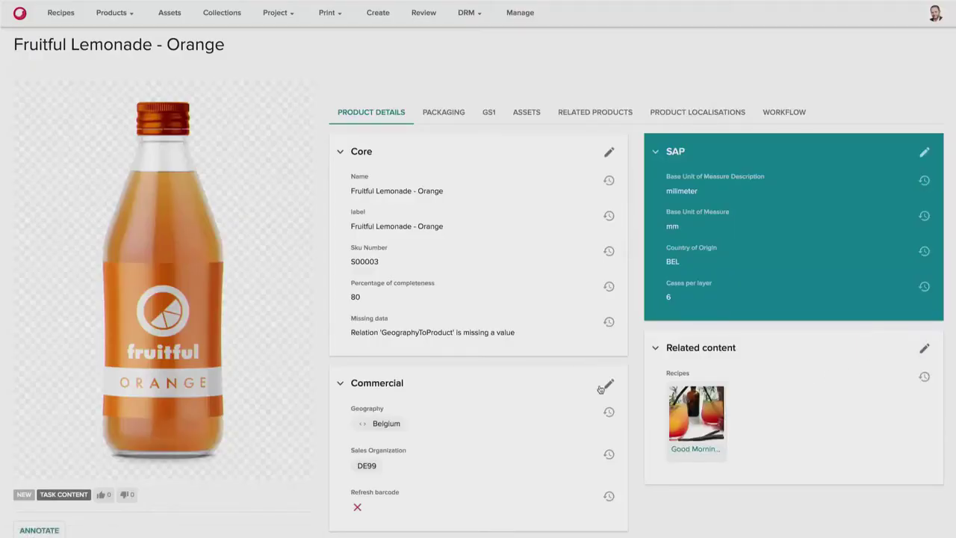
Step: Save the orange lemonade's marketing description as "Orange is the new lemon. Try it before Halloween."
{"action": "scroll", "coordinate": [565, 403], "scroll_direction": "down", "scroll_amount": 3}
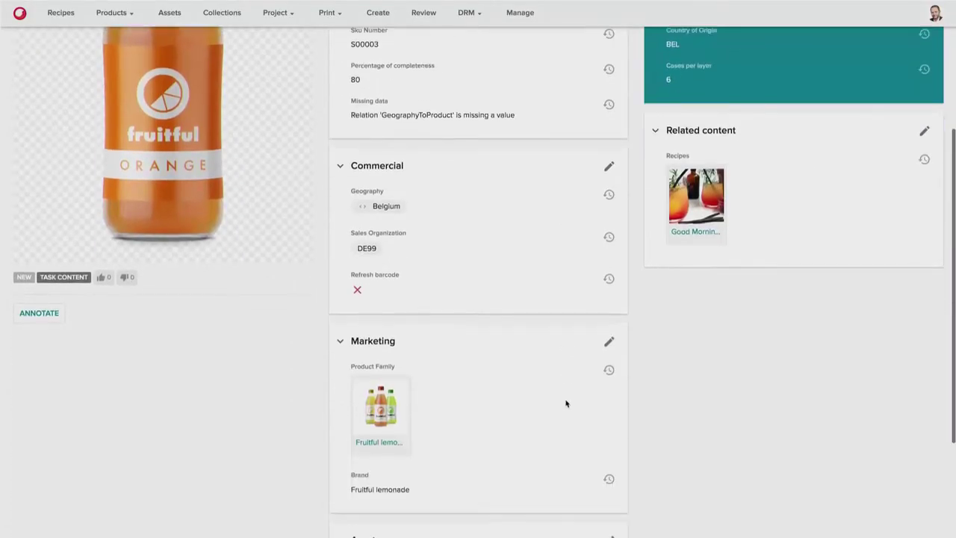
{"action": "scroll", "coordinate": [565, 402], "scroll_direction": "down", "scroll_amount": 2}
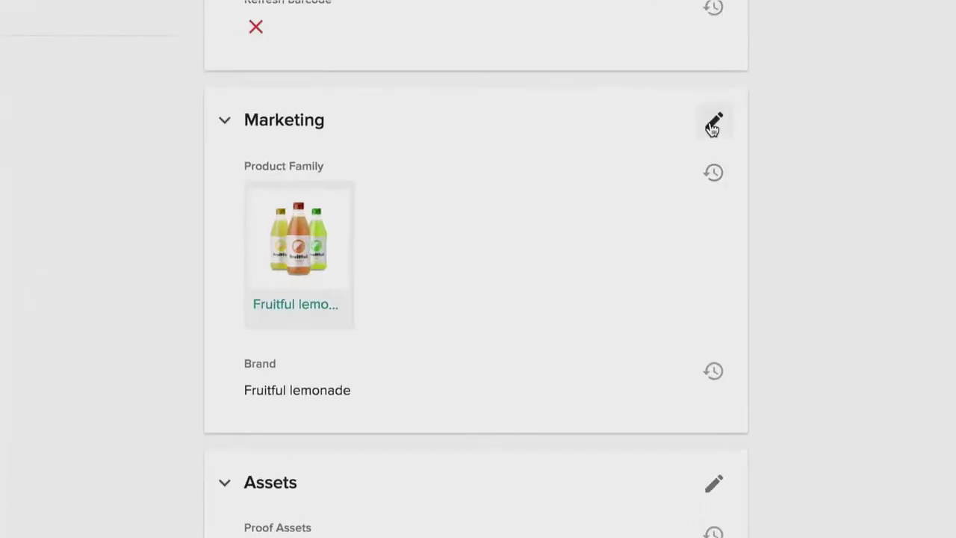
{"action": "left_click", "coordinate": [608, 188]}
{"action": "left_click", "coordinate": [356, 299]}
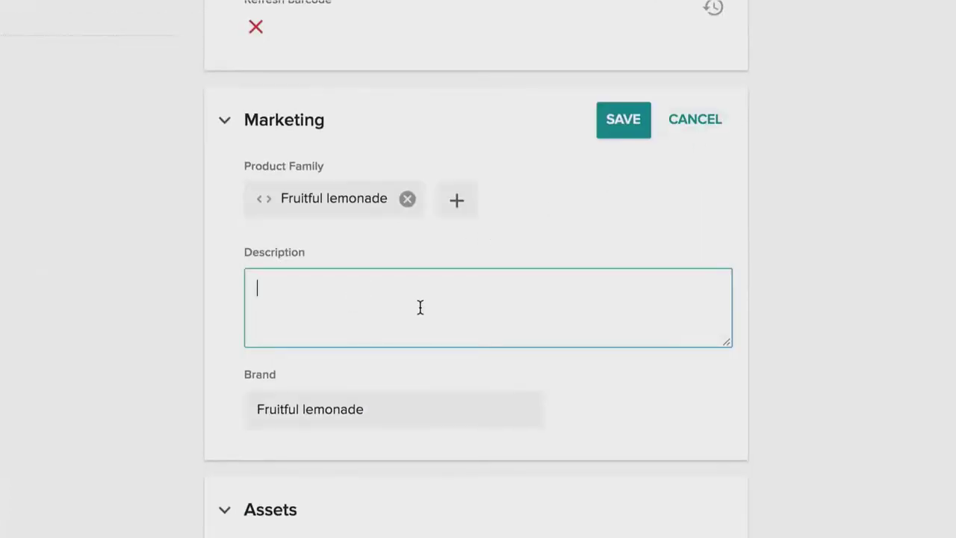
{"action": "type", "text": "Orange is the new lemon. Try it before Halloween."}
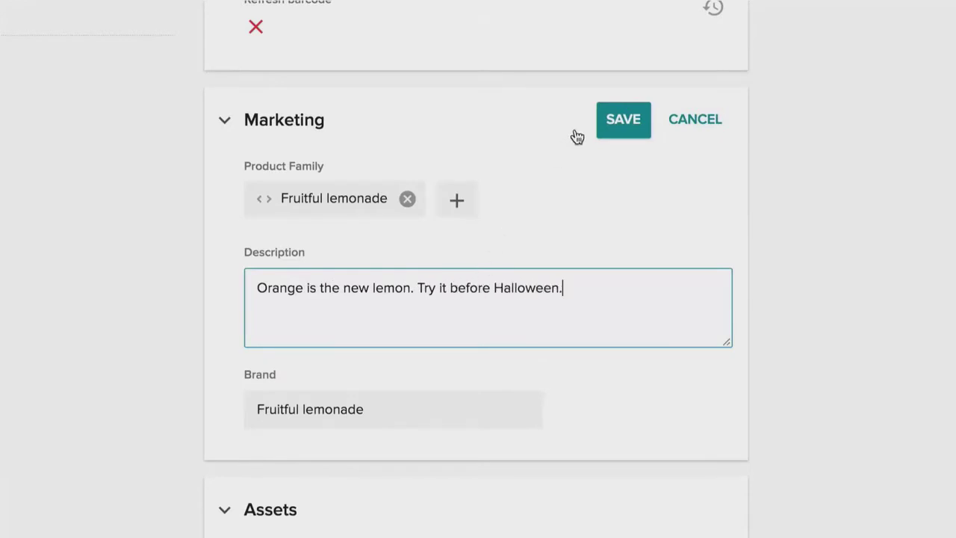
{"action": "left_click", "coordinate": [614, 122]}
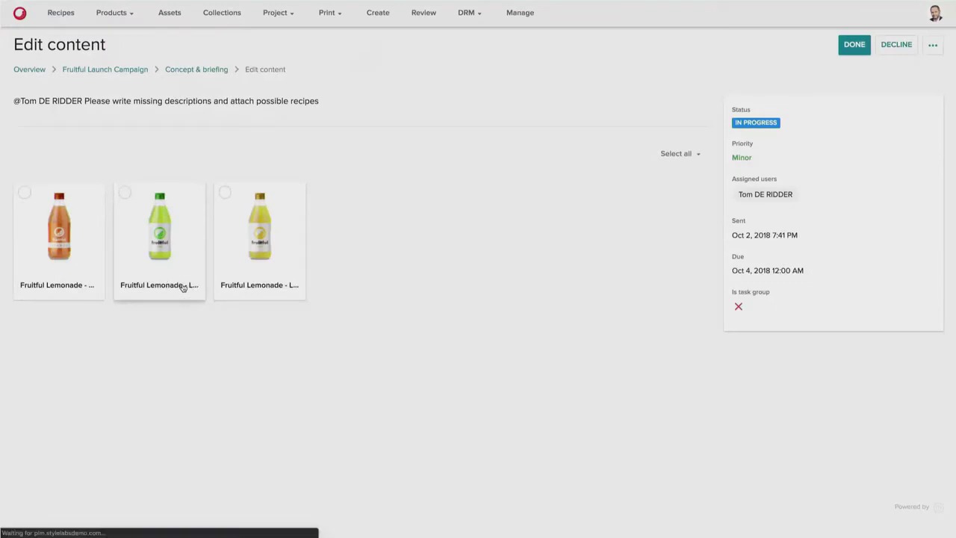
Step: Attach the Ginger Lime Mocktail and Cucumber Lime Mint Agua Fresca recipes to the task's lime lemonade and save
{"action": "left_click", "coordinate": [185, 285]}
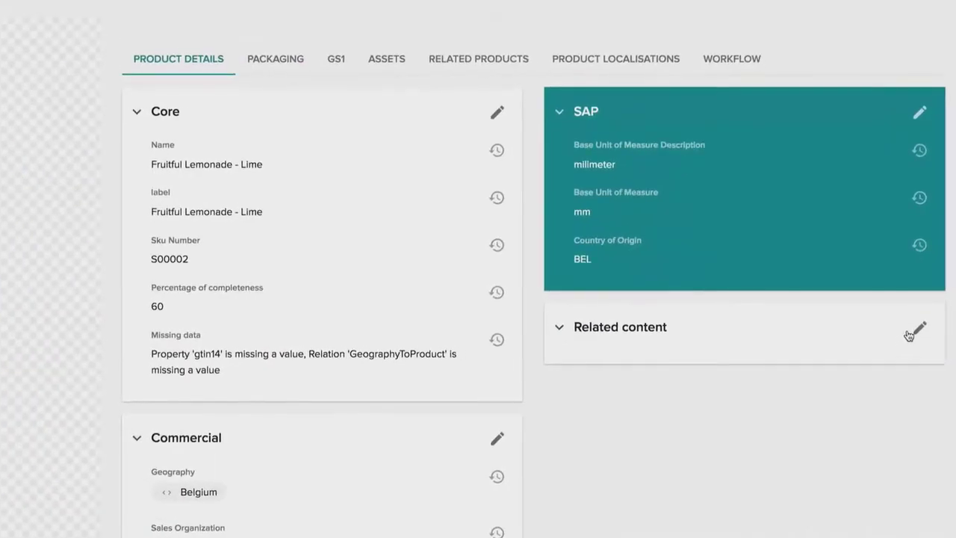
{"action": "left_click", "coordinate": [913, 332]}
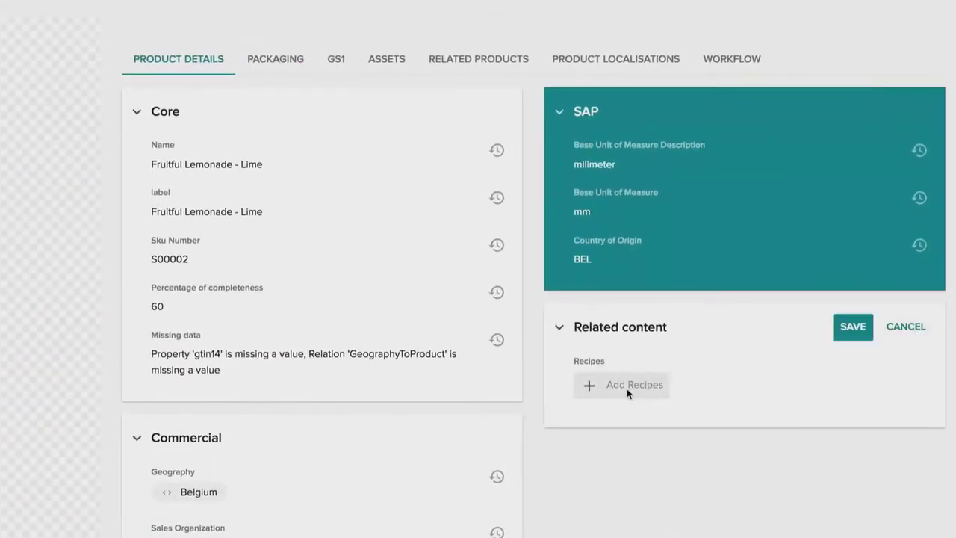
{"action": "left_click", "coordinate": [627, 388]}
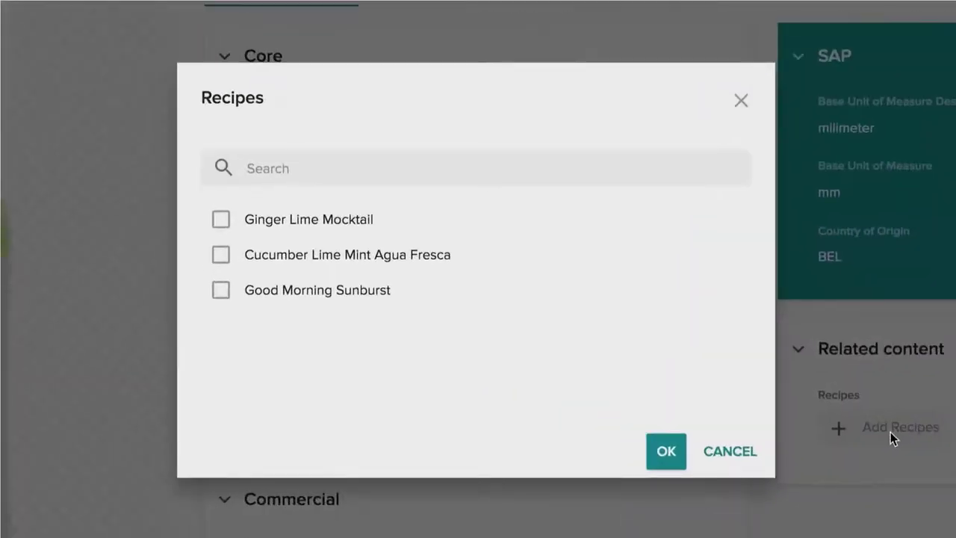
{"action": "left_click", "coordinate": [221, 220]}
{"action": "left_click", "coordinate": [221, 255]}
{"action": "left_click", "coordinate": [653, 451]}
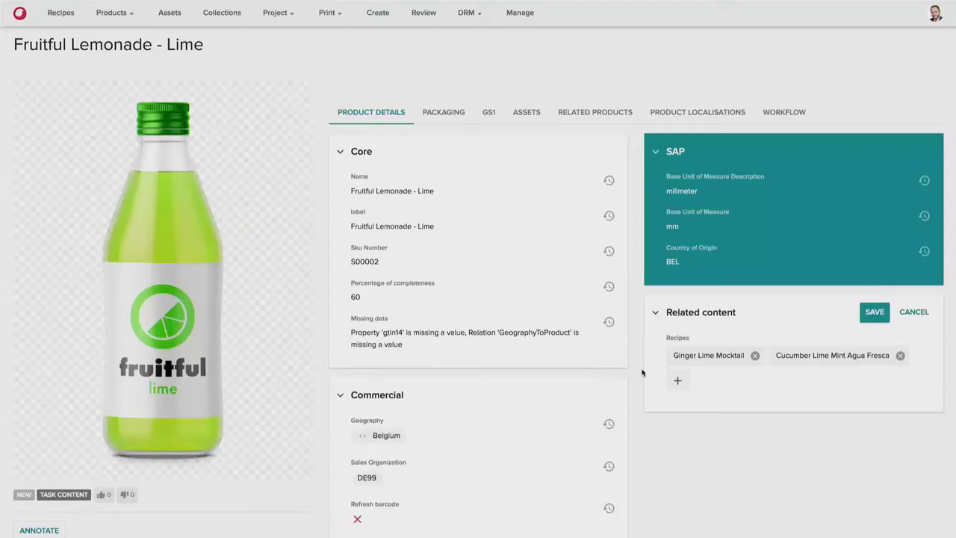
{"action": "left_click", "coordinate": [874, 311]}
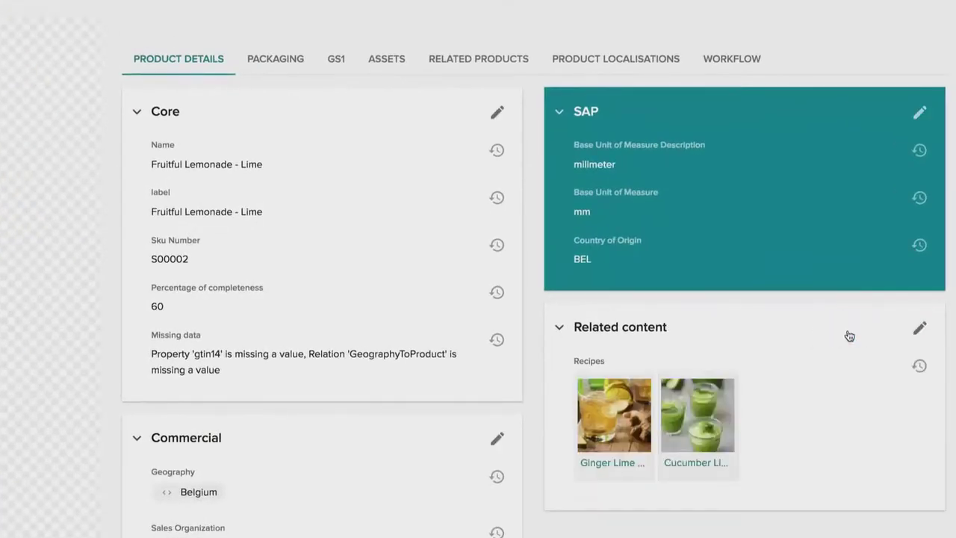
{"action": "scroll", "coordinate": [524, 526], "scroll_direction": "down", "scroll_amount": 2}
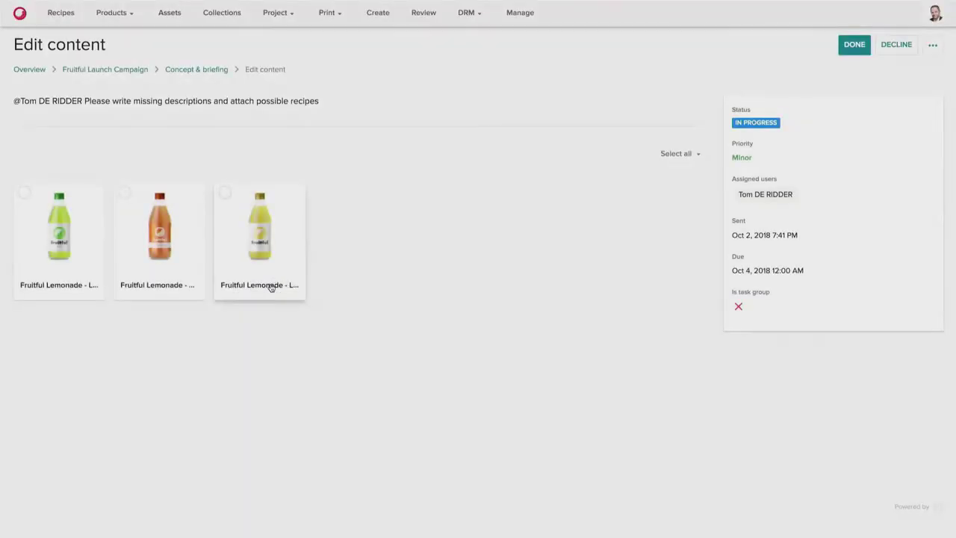
Step: Save the lemon lemonade's description as "This classic lemon drink will get you going for the rest of the day." and its brand as Fruitful
{"action": "left_click", "coordinate": [271, 286]}
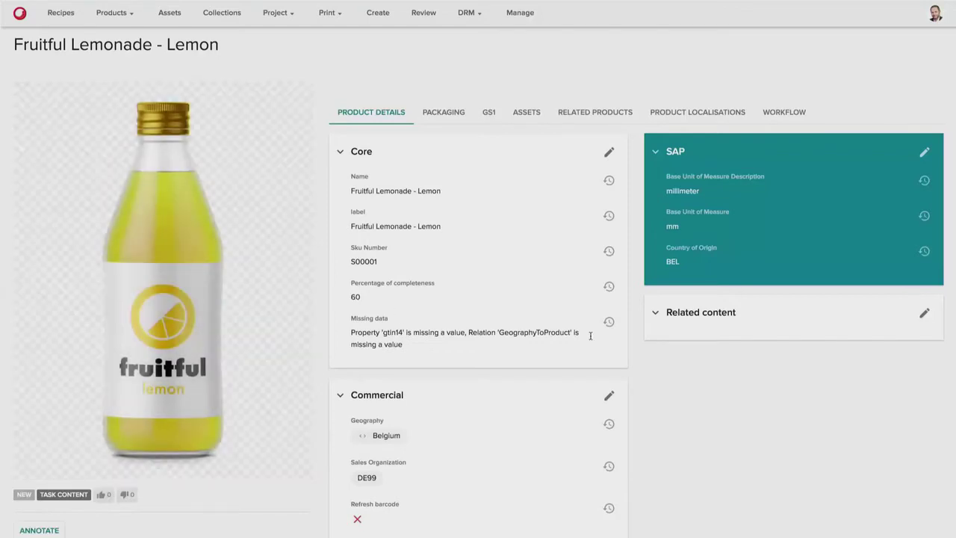
{"action": "scroll", "coordinate": [775, 366], "scroll_direction": "down", "scroll_amount": 3}
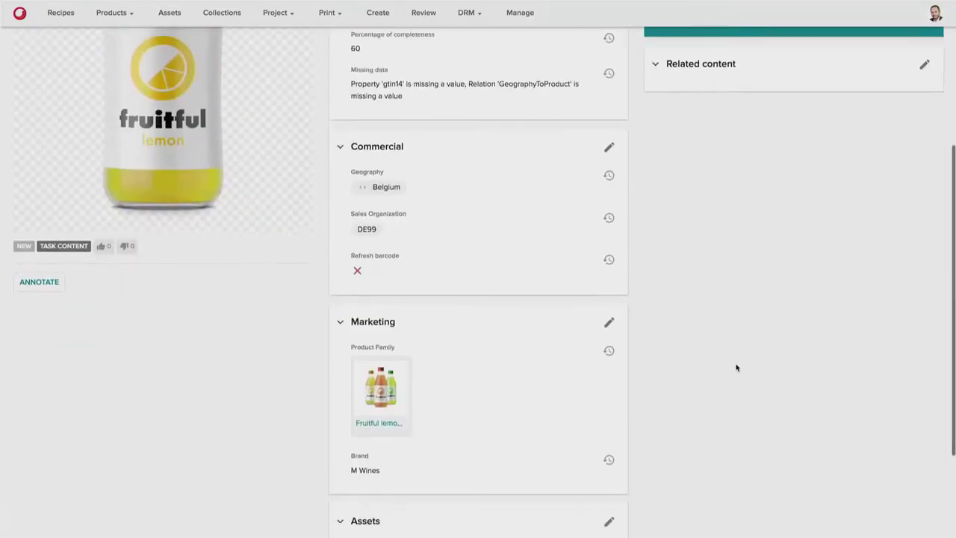
{"action": "left_click", "coordinate": [608, 290]}
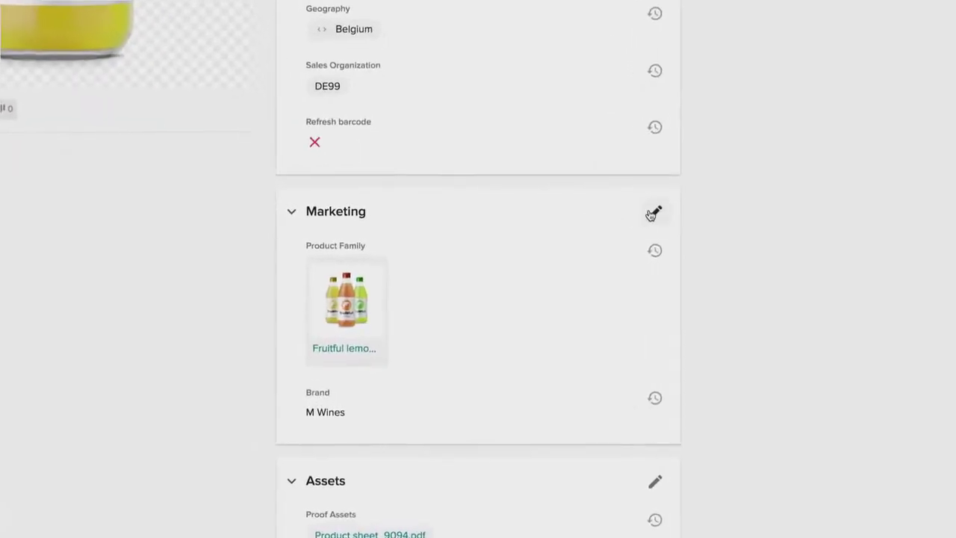
{"action": "left_click", "coordinate": [439, 345]}
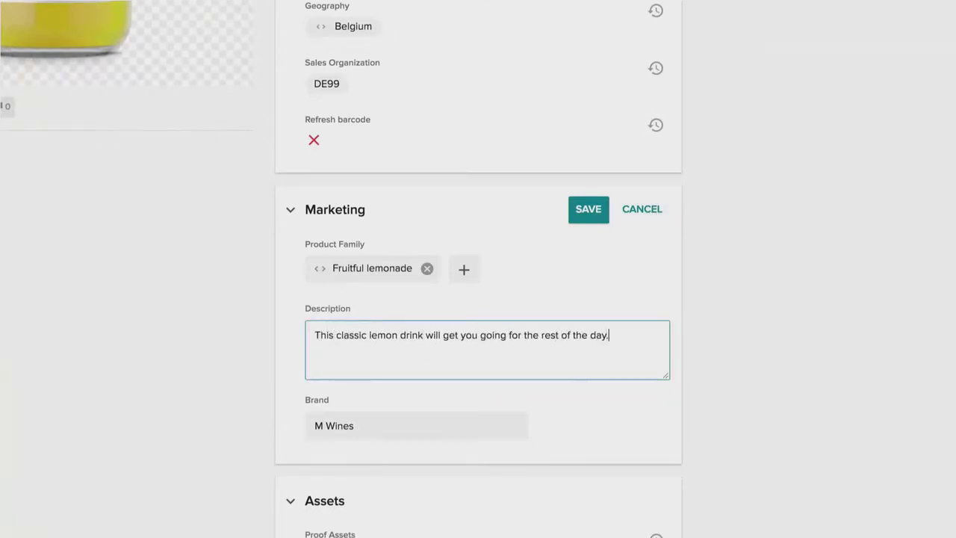
{"action": "key", "text": "Tab"}
{"action": "type", "text": "Fruitful"}
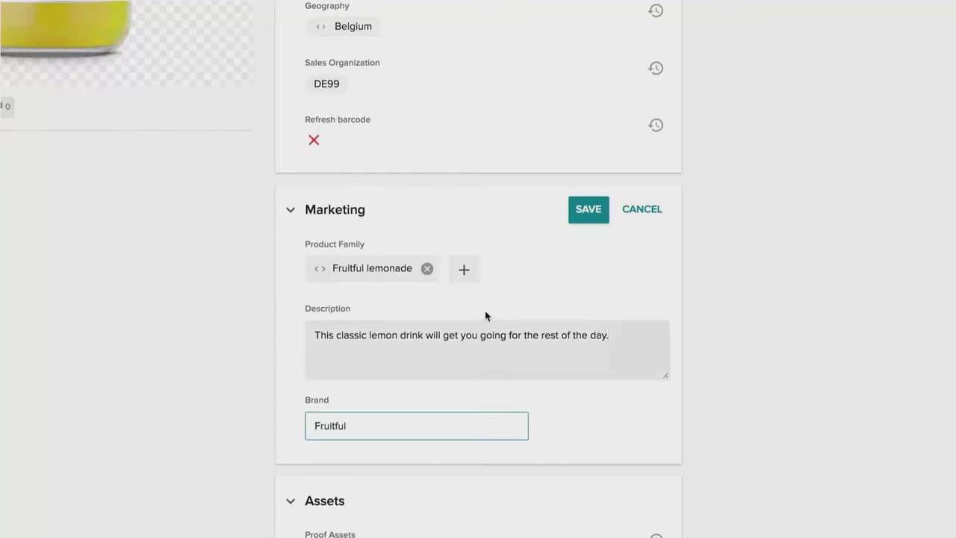
{"action": "left_click", "coordinate": [587, 211]}
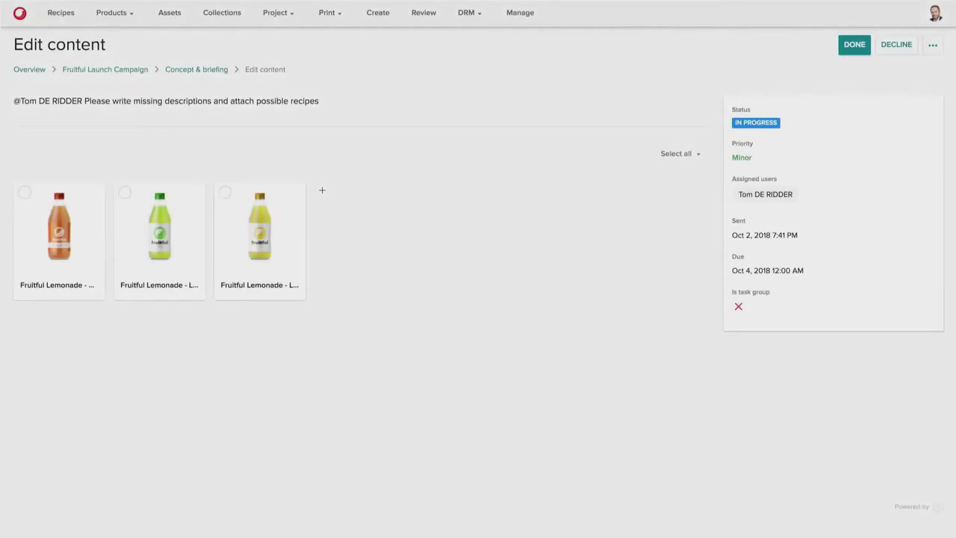
Step: Select all three lemonade products in the Edit content task and open them together for editing in a table
{"action": "left_click", "coordinate": [663, 156]}
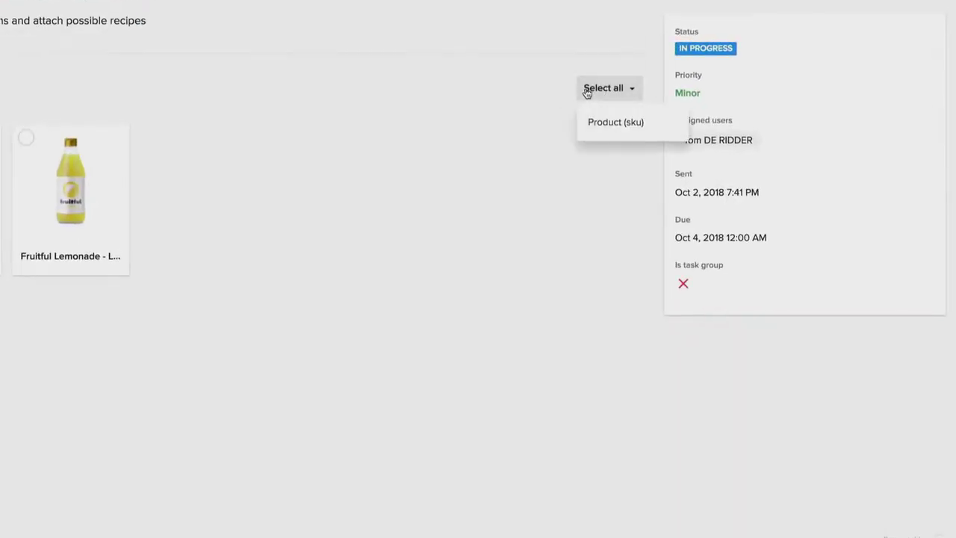
{"action": "left_click", "coordinate": [588, 122]}
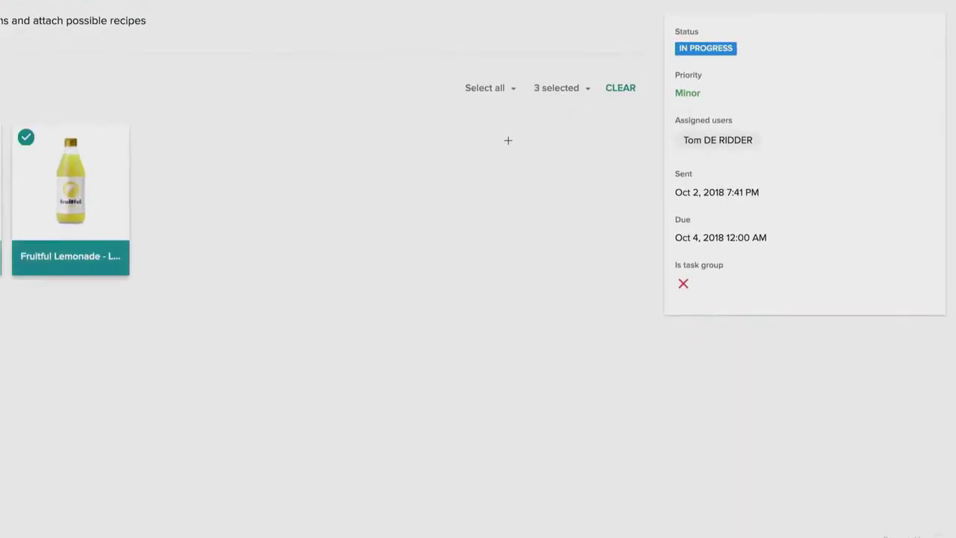
{"action": "left_click", "coordinate": [556, 89]}
{"action": "left_click", "coordinate": [535, 141]}
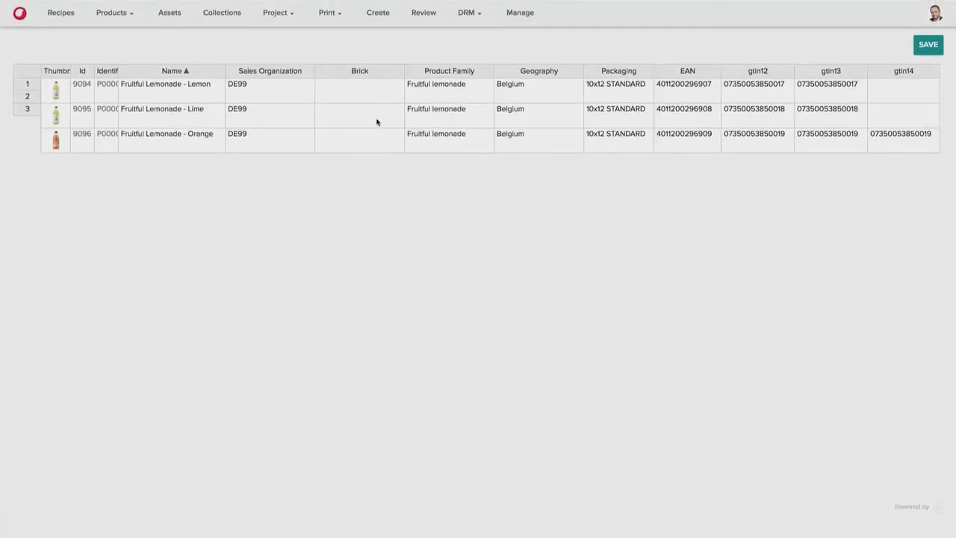
Step: Find "flavoured" among the brick categories and set the lemon lemonade's Brick to Drinks Flavoured – Ready to Drink
{"action": "left_click", "coordinate": [357, 97]}
{"action": "left_click", "coordinate": [357, 97]}
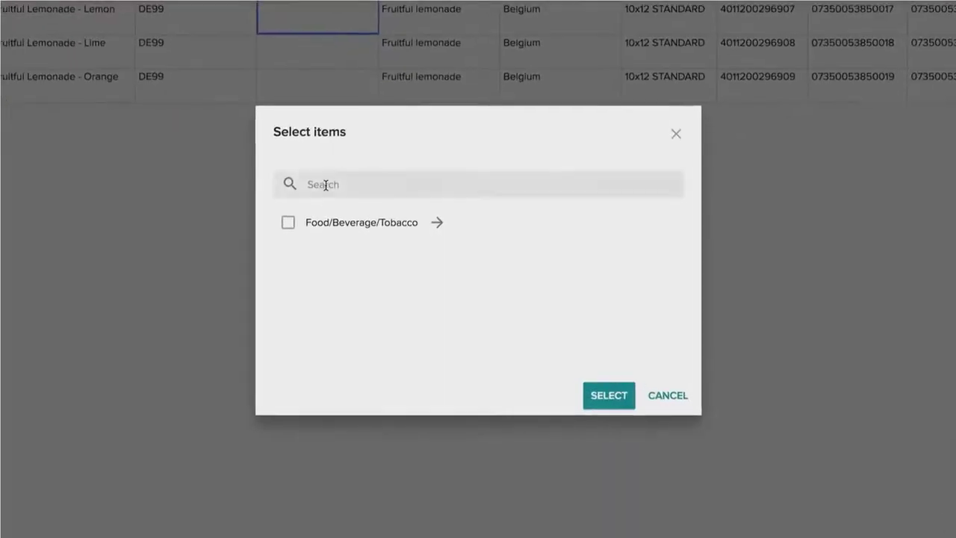
{"action": "type", "text": "flavoured"}
{"action": "key", "text": "Return"}
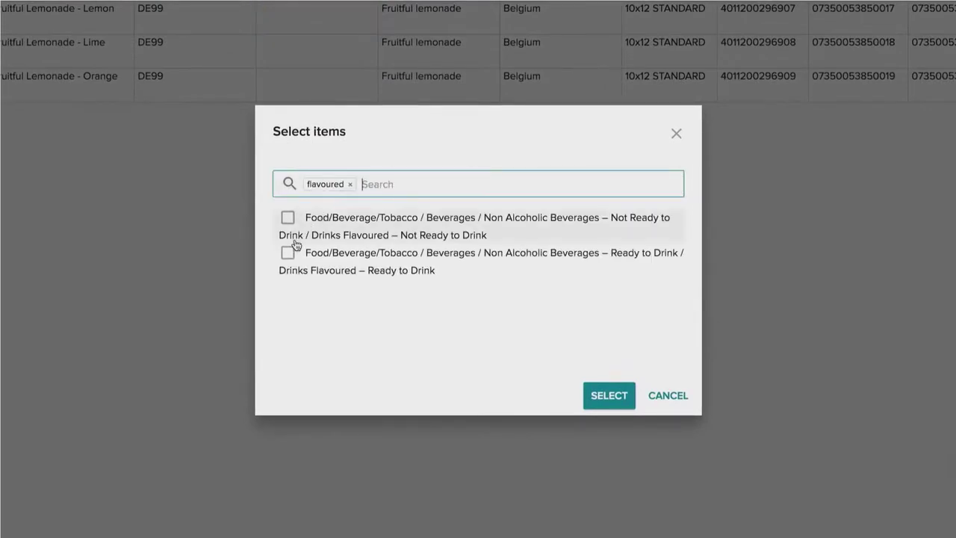
{"action": "left_click", "coordinate": [289, 253]}
{"action": "left_click", "coordinate": [592, 394]}
Step: Fill the lemon lemonade's Brick value down to the lime and orange lemonades and save the table
{"action": "left_click", "coordinate": [395, 101]}
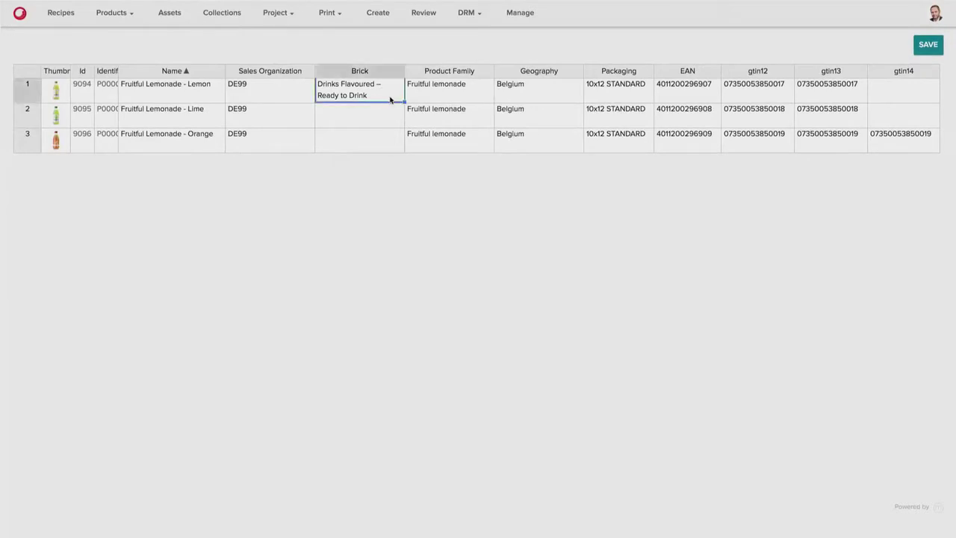
{"action": "left_click_drag", "start_coordinate": [404, 102], "coordinate": [397, 135]}
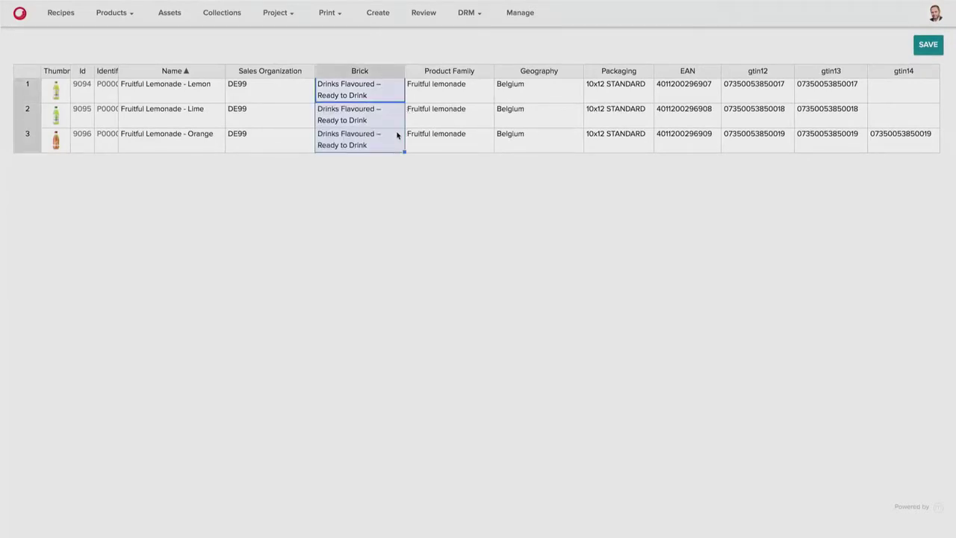
{"action": "left_click", "coordinate": [923, 47]}
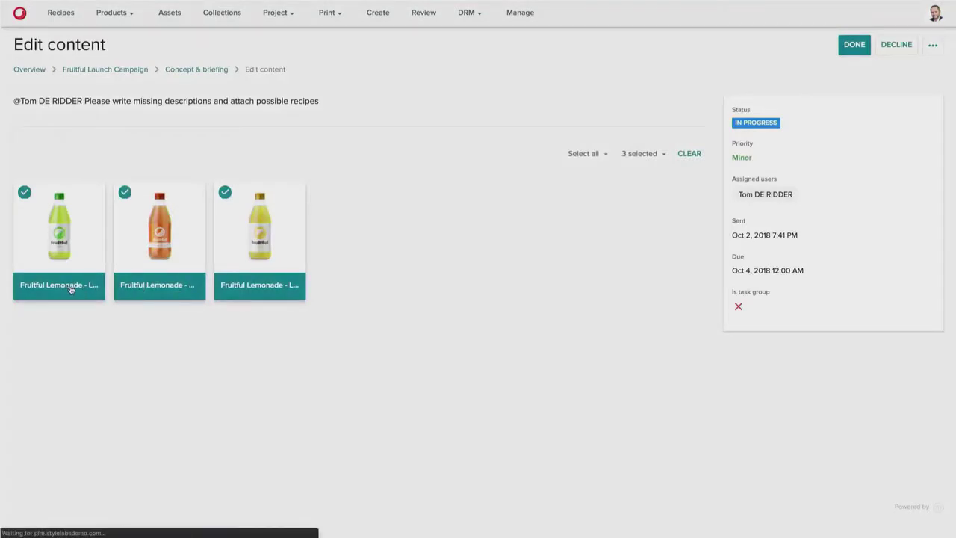
Step: Open the lime lemonade's GS1 attributes for editing and set Added Flavouring to LIME
{"action": "left_click", "coordinate": [72, 289]}
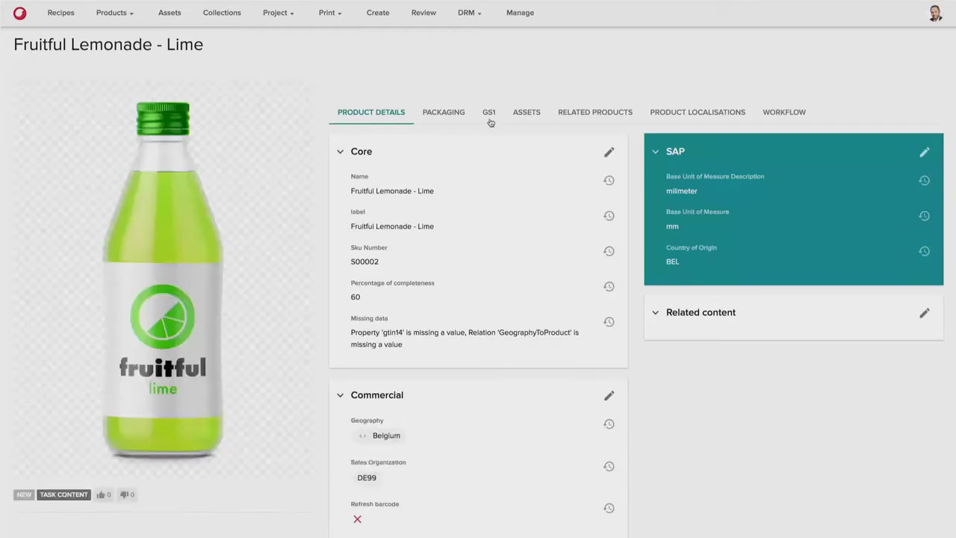
{"action": "left_click", "coordinate": [489, 114]}
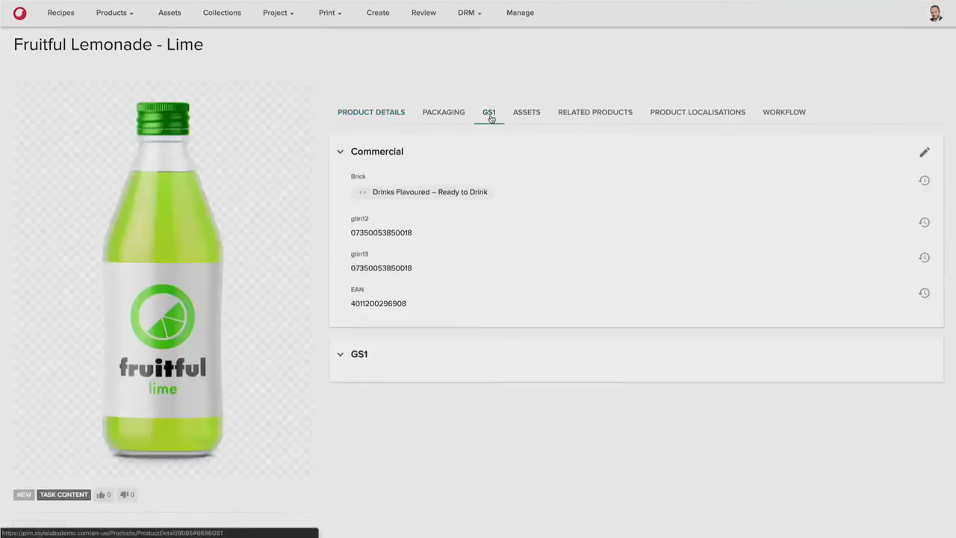
{"action": "left_click", "coordinate": [924, 354]}
{"action": "scroll", "coordinate": [510, 303], "scroll_direction": "down", "scroll_amount": 1}
{"action": "scroll", "coordinate": [510, 364], "scroll_direction": "down", "scroll_amount": 5}
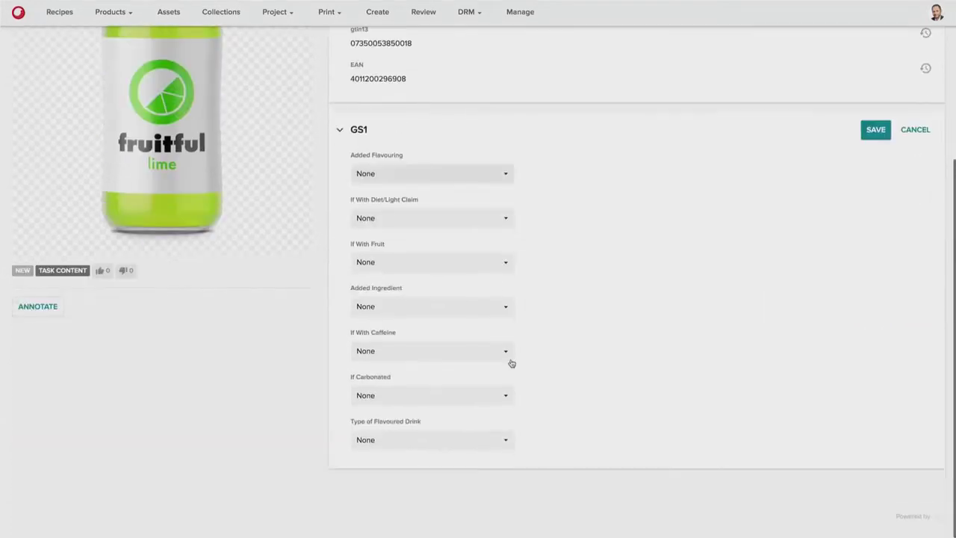
{"action": "left_click", "coordinate": [433, 173]}
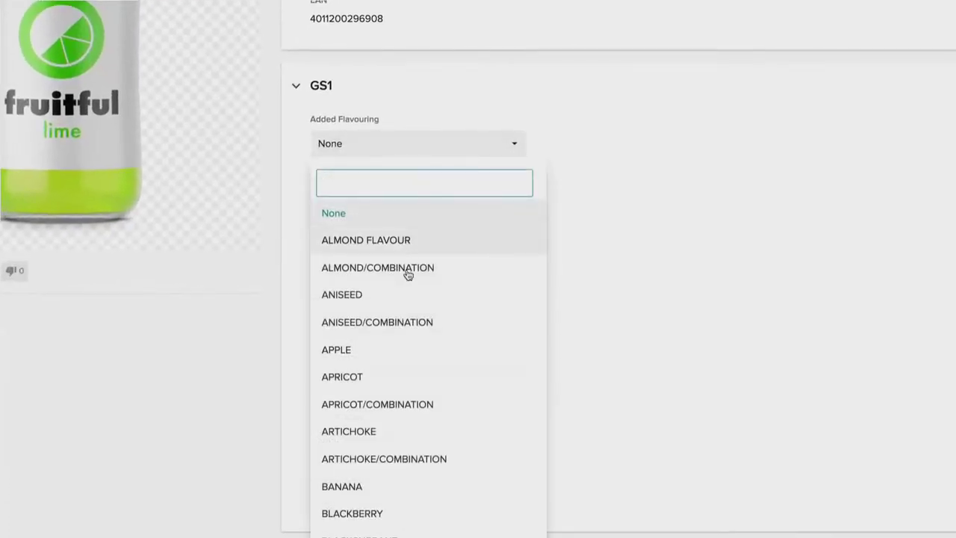
{"action": "scroll", "coordinate": [382, 391], "scroll_direction": "down", "scroll_amount": 2}
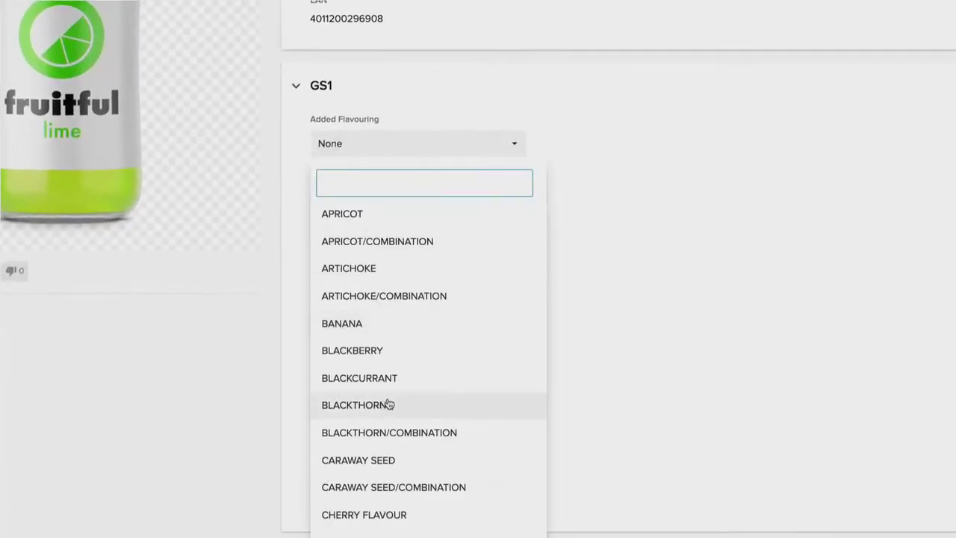
{"action": "type", "text": "lime"}
{"action": "left_click", "coordinate": [334, 213]}
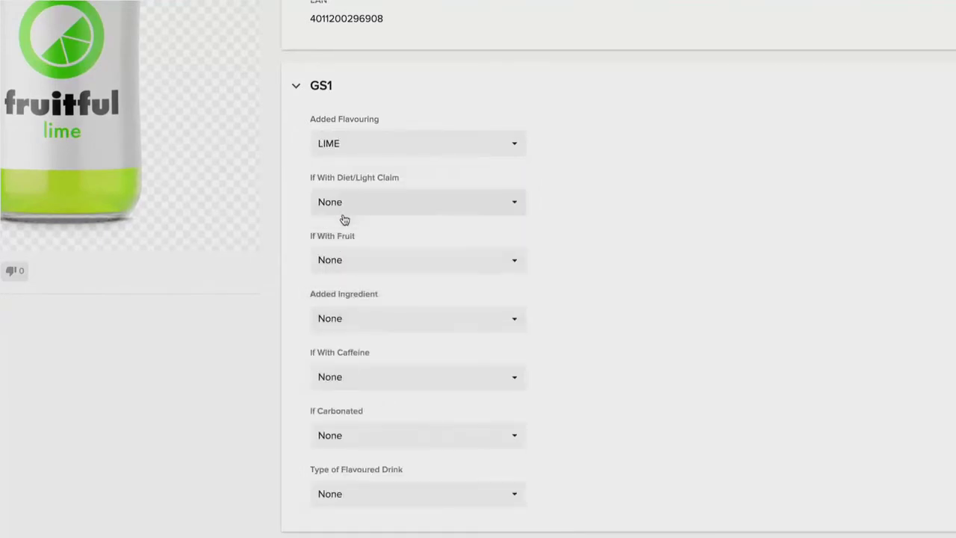
Step: Set the lime lemonade's If With Diet/Light Claim to NO, If With Fruit to YES and Added Ingredient to FRUIT
{"action": "left_click", "coordinate": [347, 216]}
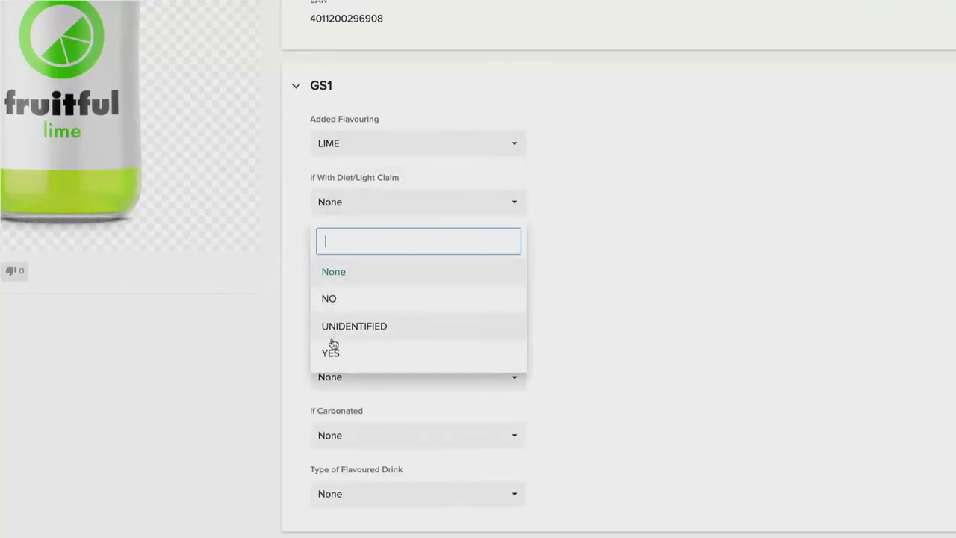
{"action": "left_click", "coordinate": [341, 293]}
{"action": "left_click", "coordinate": [348, 265]}
{"action": "left_click", "coordinate": [336, 412]}
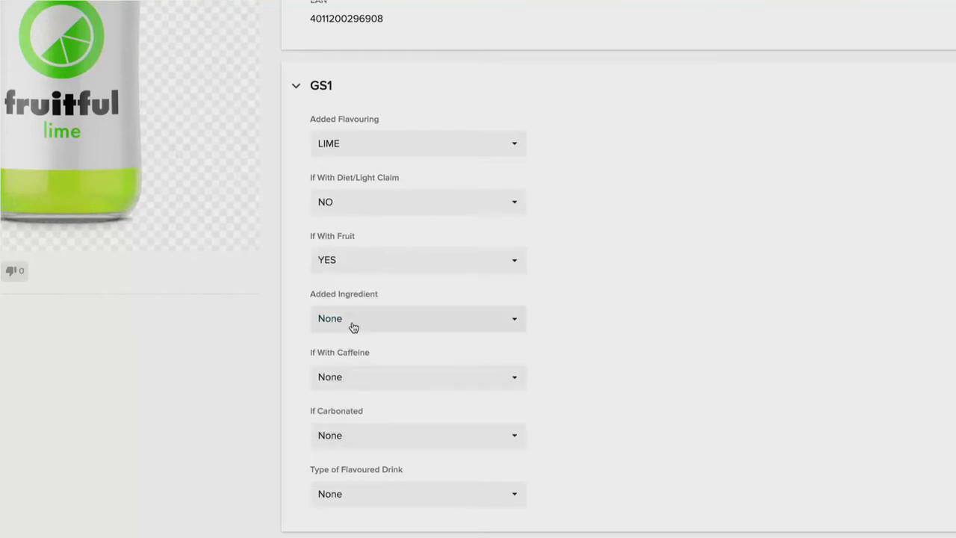
{"action": "left_click", "coordinate": [352, 323]}
{"action": "left_click", "coordinate": [349, 202]}
Step: Set the lime lemonade's If With Caffeine to NO and choose values for If Carbonated and Type of Flavoured Drink
{"action": "left_click", "coordinate": [333, 383]}
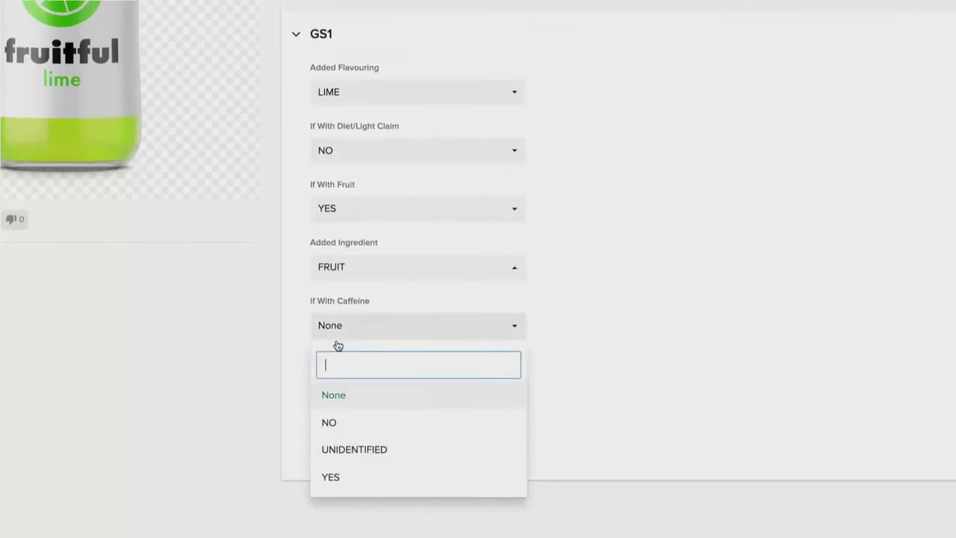
{"action": "left_click", "coordinate": [334, 421]}
{"action": "left_click", "coordinate": [334, 380]}
{"action": "left_click", "coordinate": [340, 291]}
{"action": "left_click", "coordinate": [346, 442]}
{"action": "left_click", "coordinate": [364, 328]}
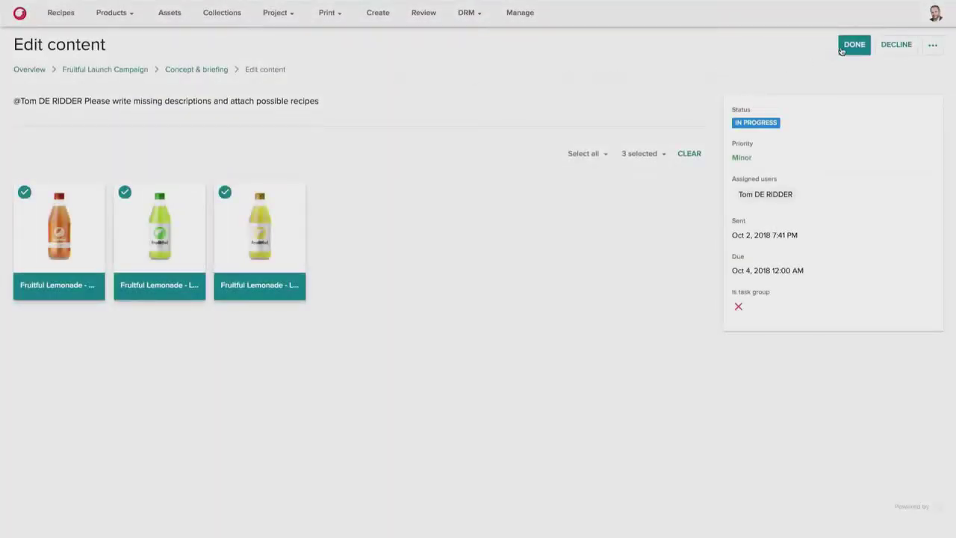
Step: Mark the Edit content task for the three lemonades as done with the feedback "Did that"
{"action": "left_click", "coordinate": [853, 44]}
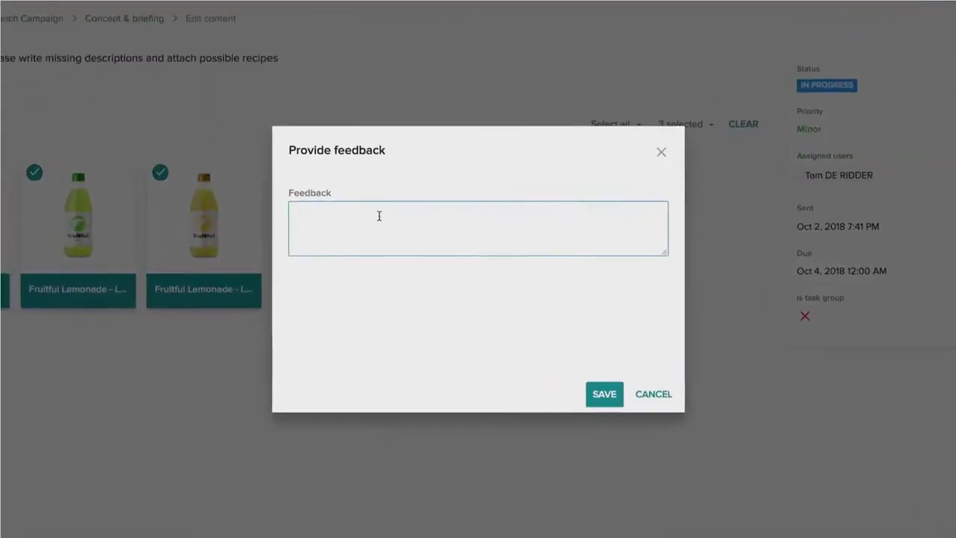
{"action": "type", "text": "Did that"}
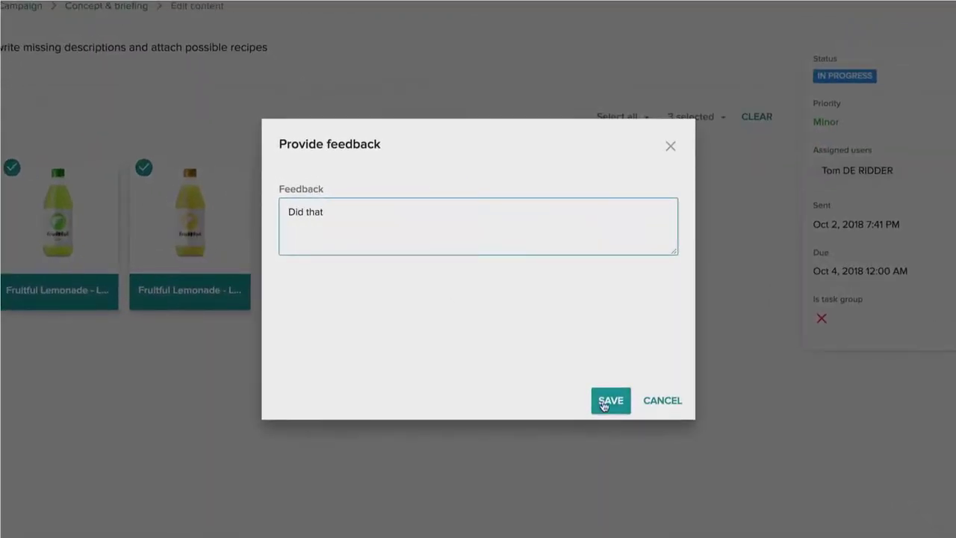
{"action": "left_click", "coordinate": [609, 398]}
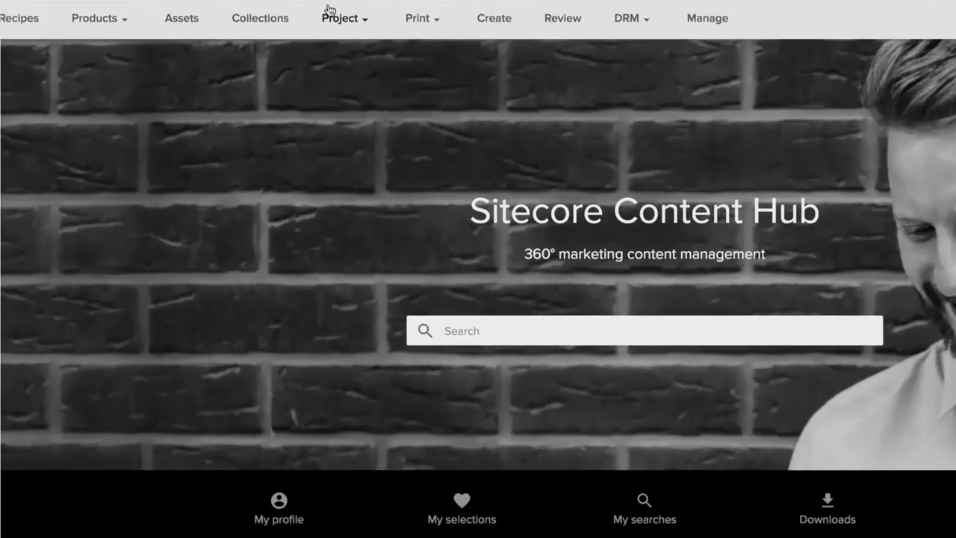
Step: Open the project task overview and filter it to show only tasks created by me
{"action": "left_click", "coordinate": [276, 10]}
{"action": "left_click", "coordinate": [334, 124]}
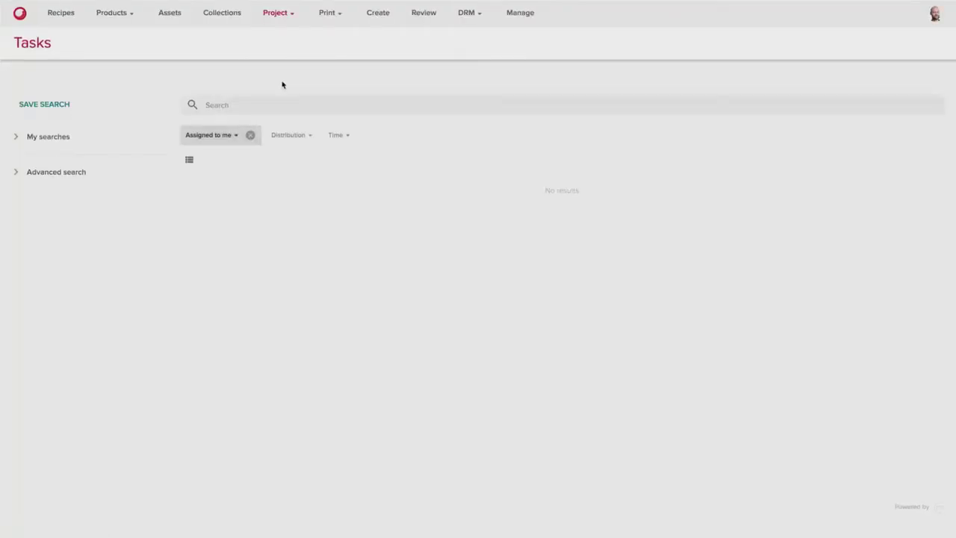
{"action": "left_click", "coordinate": [209, 135]}
{"action": "left_click", "coordinate": [190, 177]}
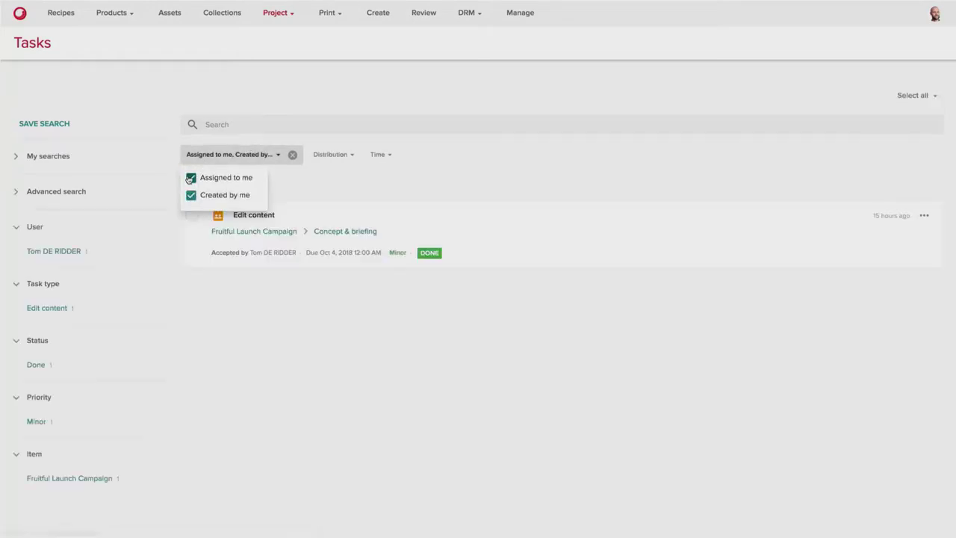
{"action": "left_click", "coordinate": [190, 177]}
{"action": "left_click", "coordinate": [298, 298]}
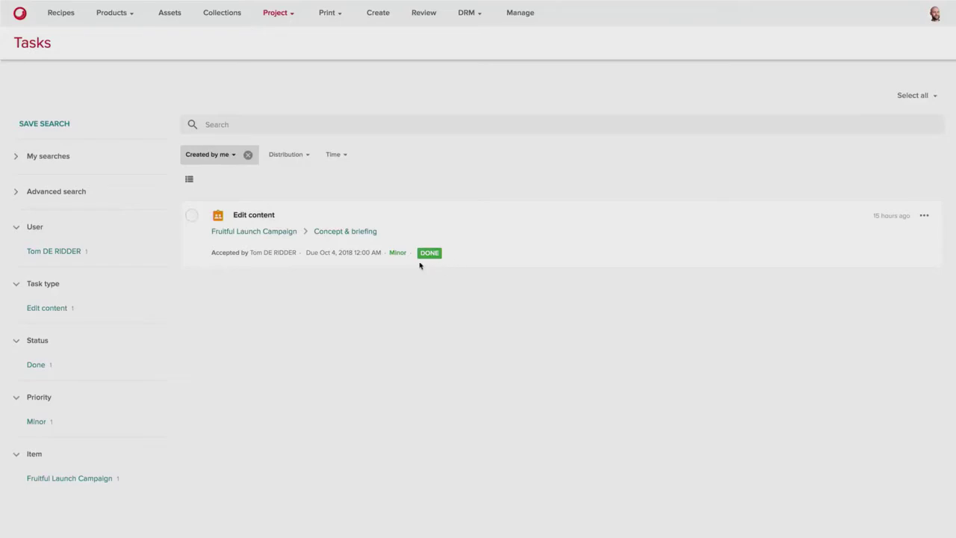
Step: Open the orange lemonade from the campaign's Concept & briefing stage and start annotating it
{"action": "left_click", "coordinate": [361, 233]}
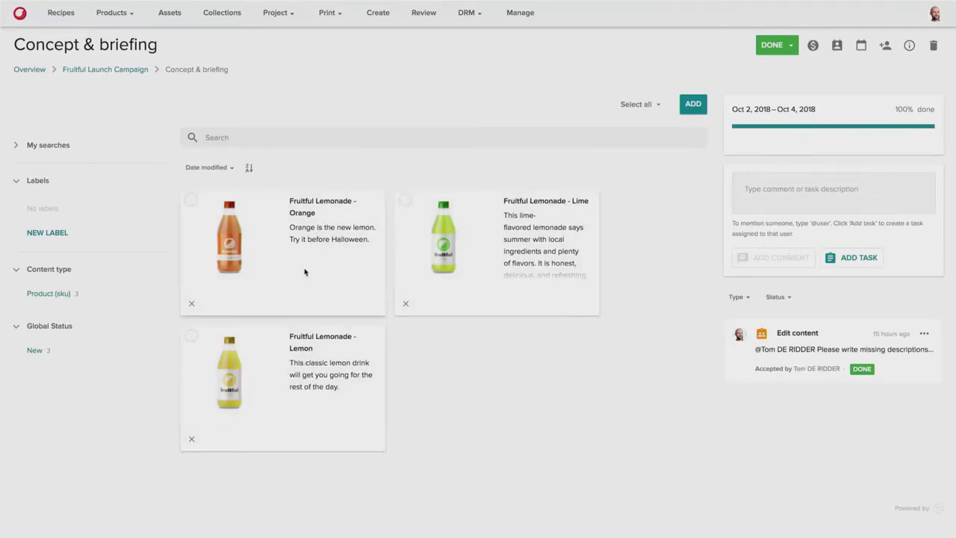
{"action": "left_click", "coordinate": [304, 212]}
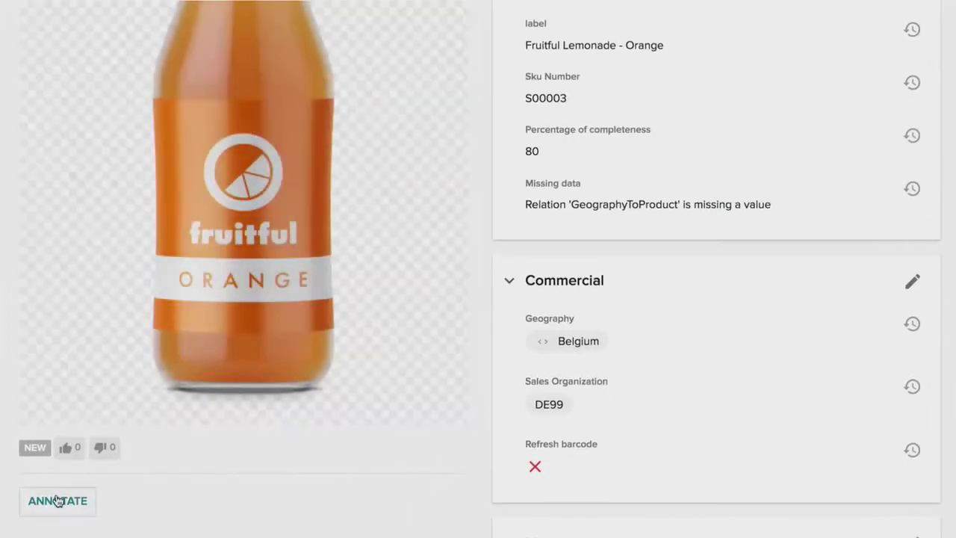
{"action": "left_click", "coordinate": [58, 500]}
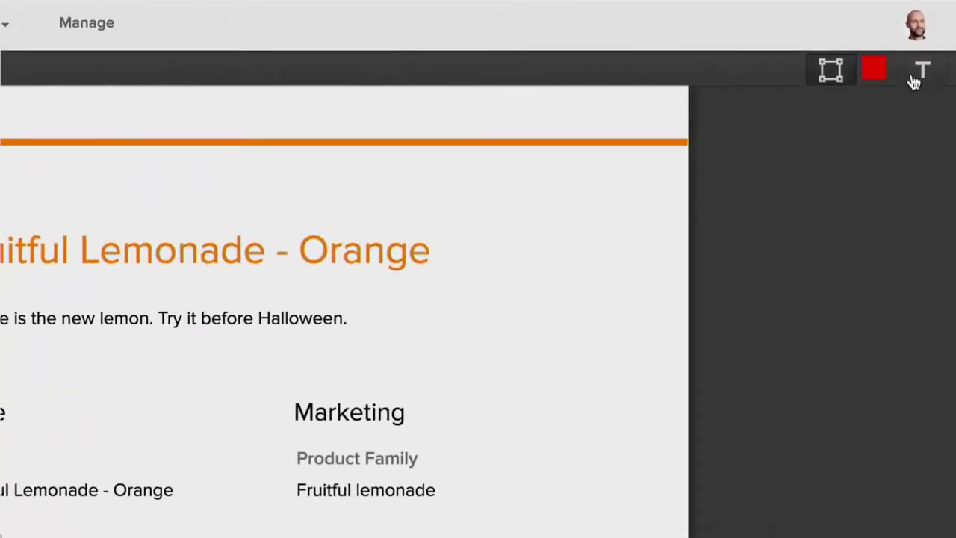
Step: Annotate the text "Try it before Halloween" with the comment "Rephrase this." and leave the annotation view
{"action": "left_click", "coordinate": [937, 36]}
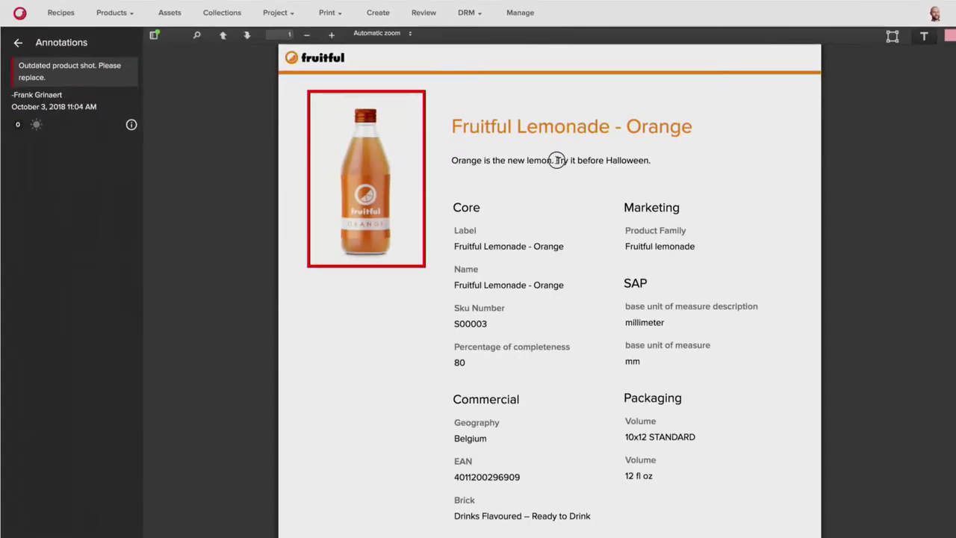
{"action": "left_click_drag", "start_coordinate": [556, 159], "coordinate": [647, 159]}
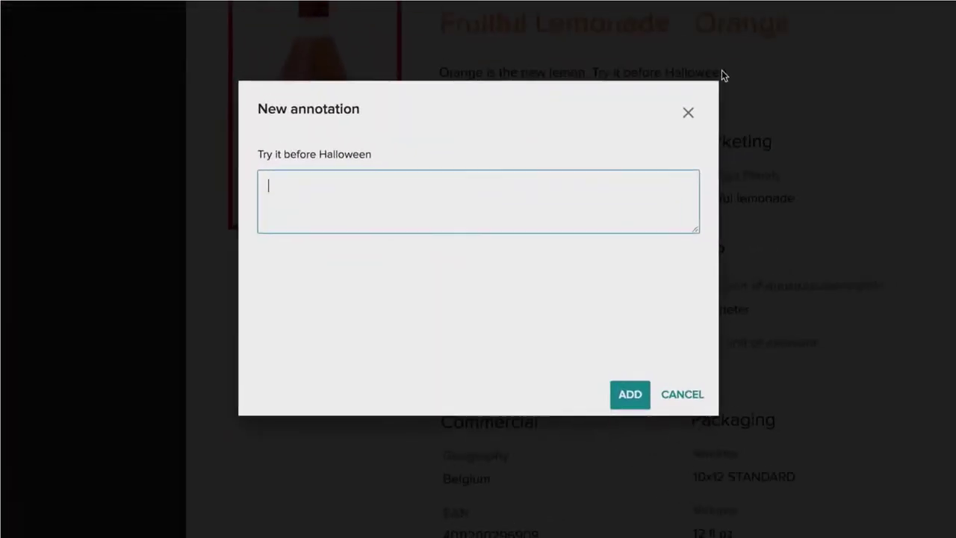
{"action": "type", "text": "Rephrase this."}
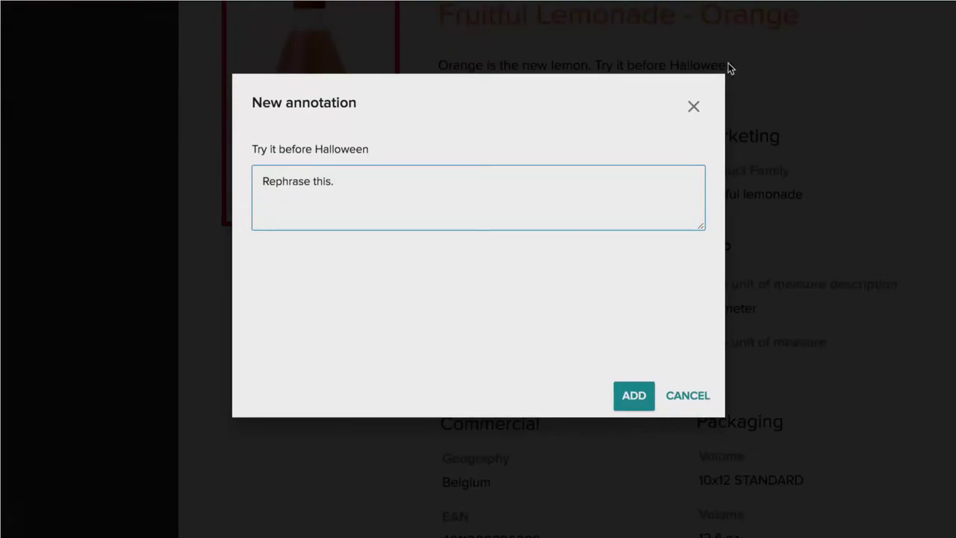
{"action": "left_click", "coordinate": [633, 395]}
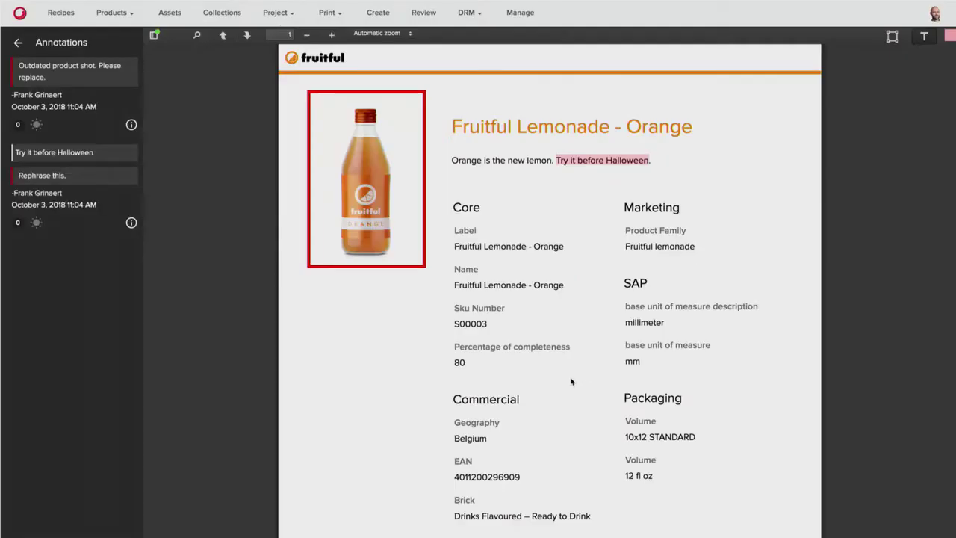
{"action": "left_click", "coordinate": [20, 43]}
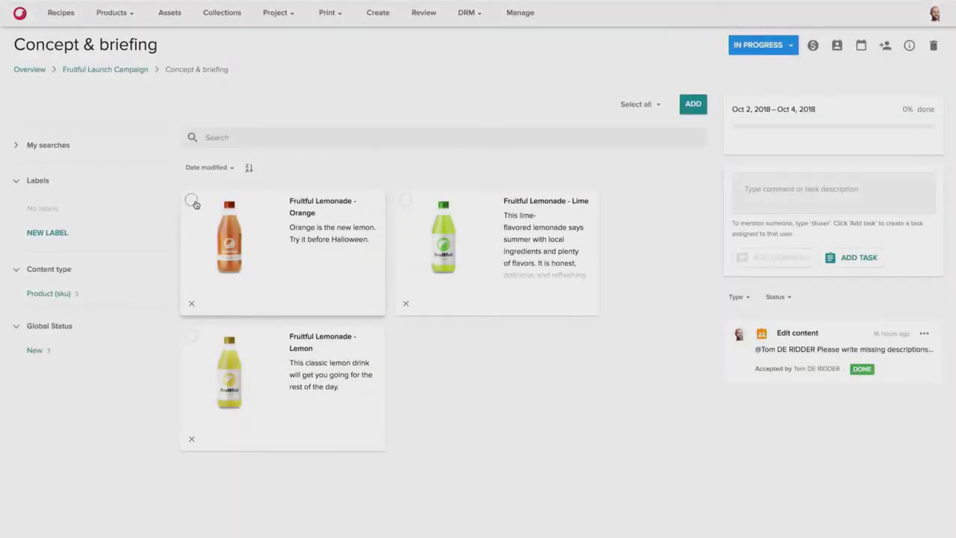
Step: Select the orange lemonade in Concept & briefing and write to the mentioned colleague "Please see my annotations and make corrections."
{"action": "left_click", "coordinate": [192, 201]}
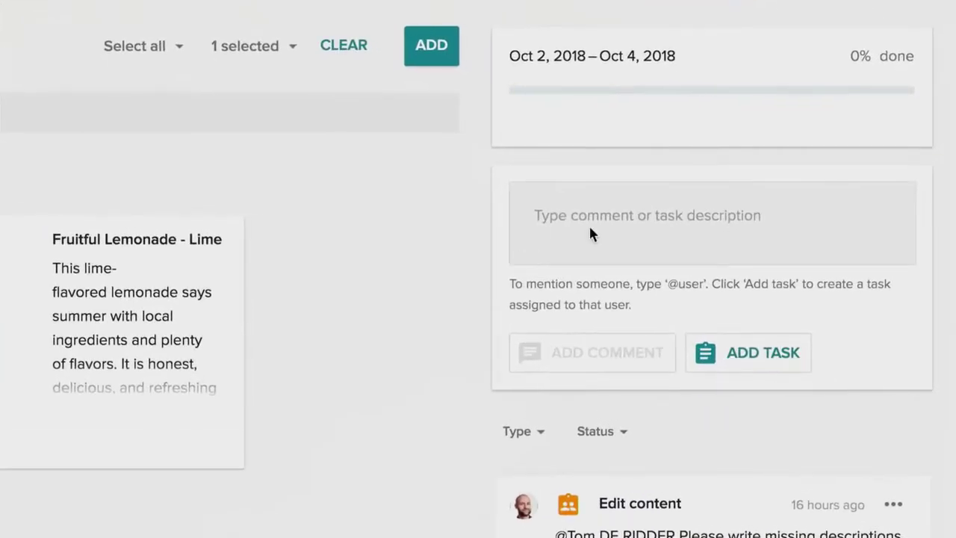
{"action": "left_click", "coordinate": [776, 195]}
{"action": "type", "text": "@t"}
{"action": "key", "text": "Return"}
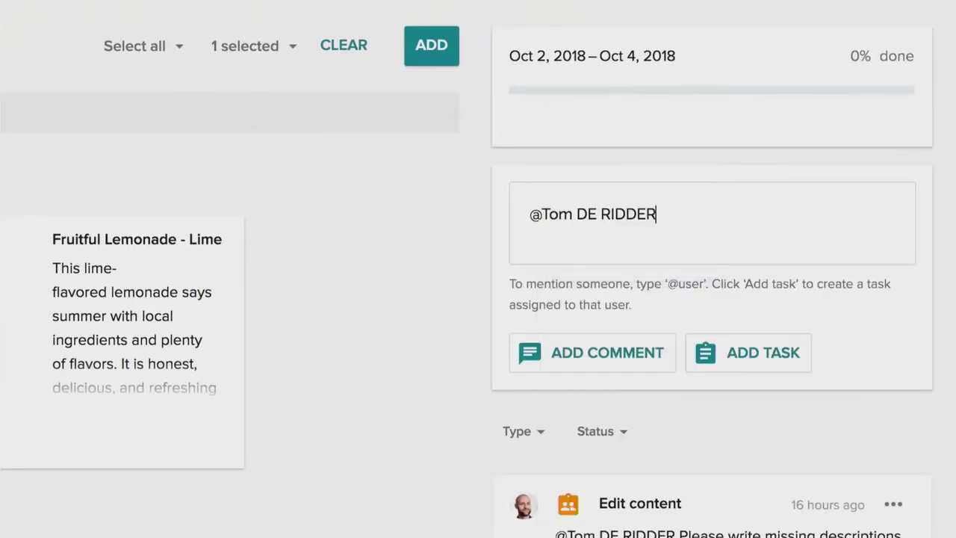
{"action": "type", "text": "Please see my annotations and make corrections"}
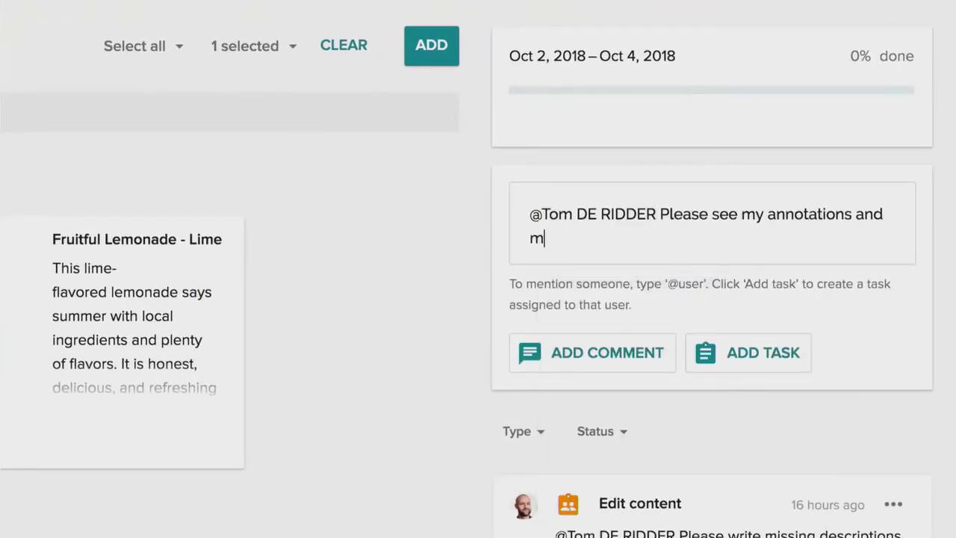
{"action": "type", "text": "."}
Step: Create a shared Edit content task for the selected orange lemonade from the written message
{"action": "left_click", "coordinate": [750, 362]}
{"action": "left_click", "coordinate": [736, 316]}
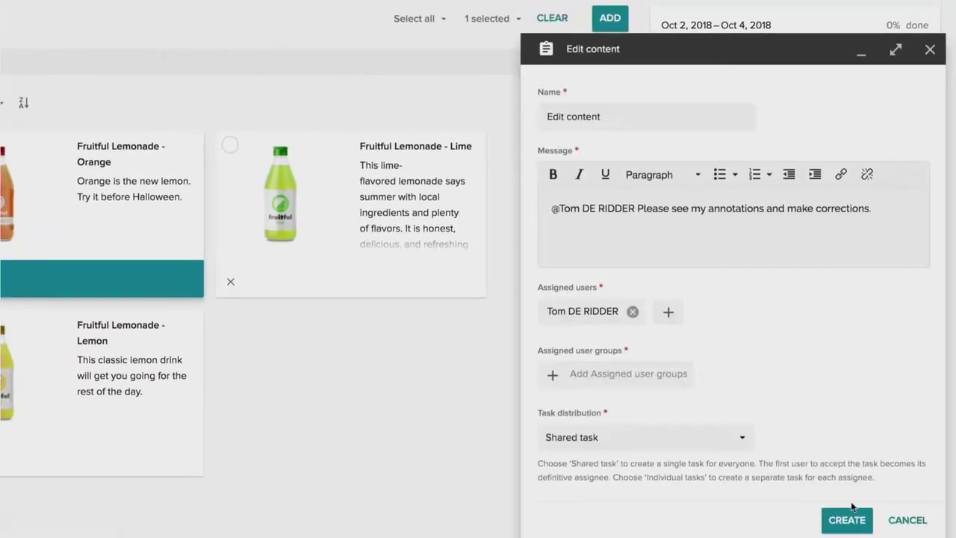
{"action": "left_click", "coordinate": [850, 518]}
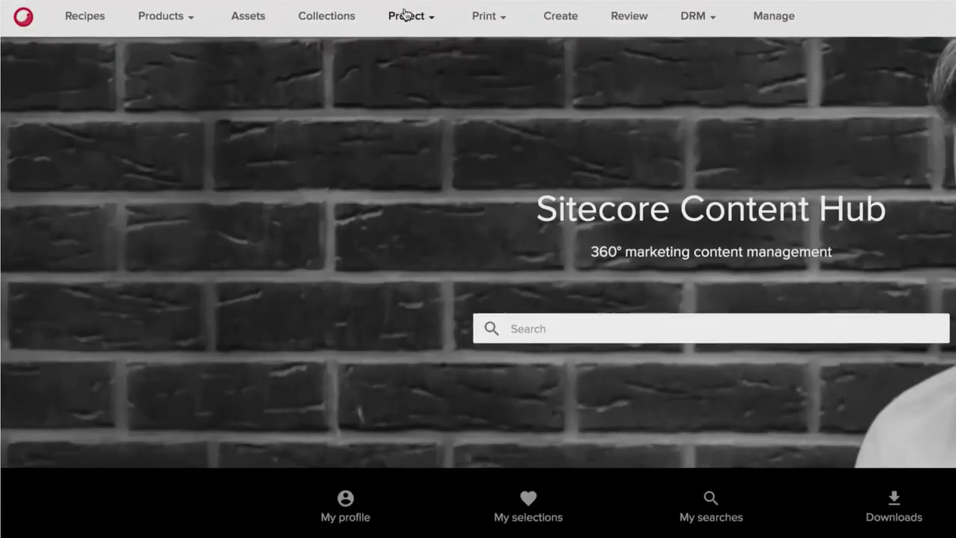
Step: Open the not-started Edit content task of the Fruitful Launch Campaign from the task overview and accept it
{"action": "left_click", "coordinate": [403, 15]}
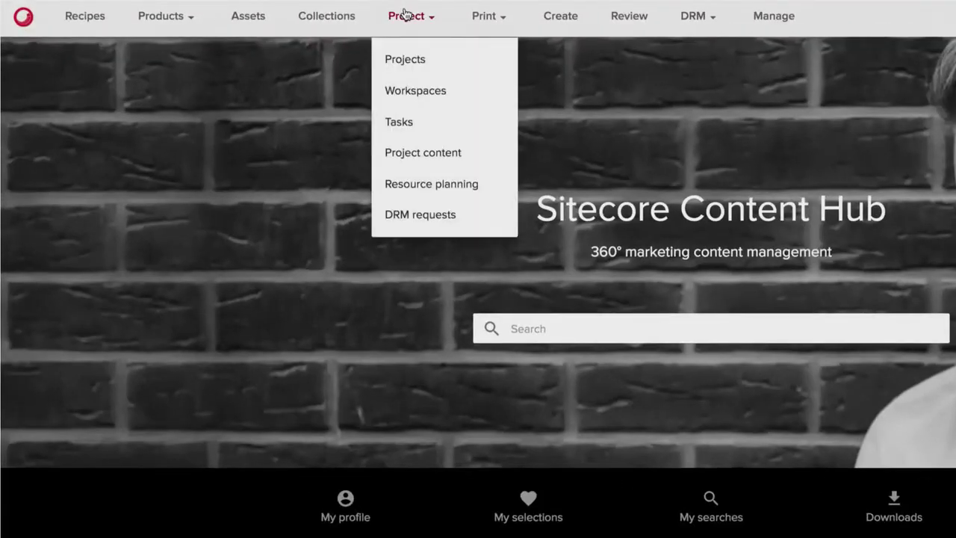
{"action": "left_click", "coordinate": [440, 122]}
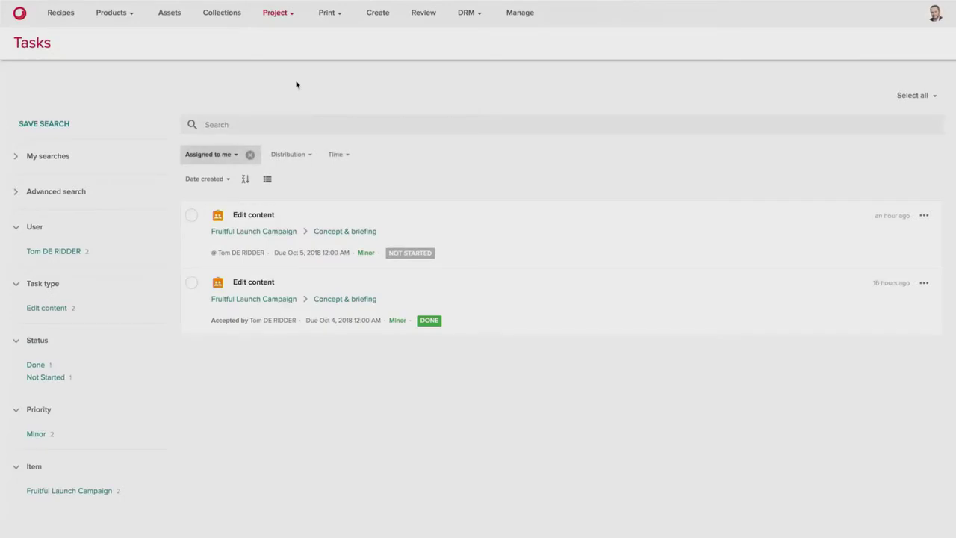
{"action": "left_click", "coordinate": [267, 215]}
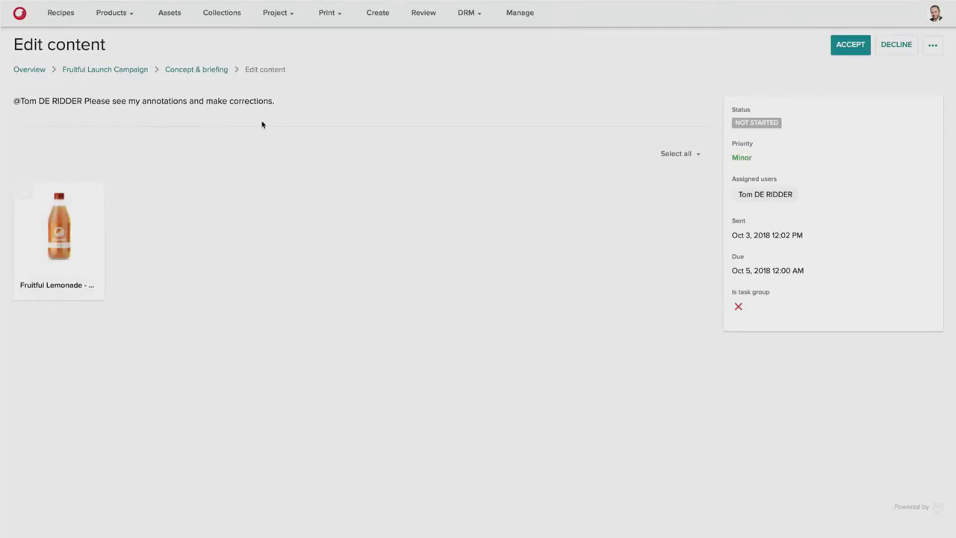
{"action": "left_click", "coordinate": [846, 49]}
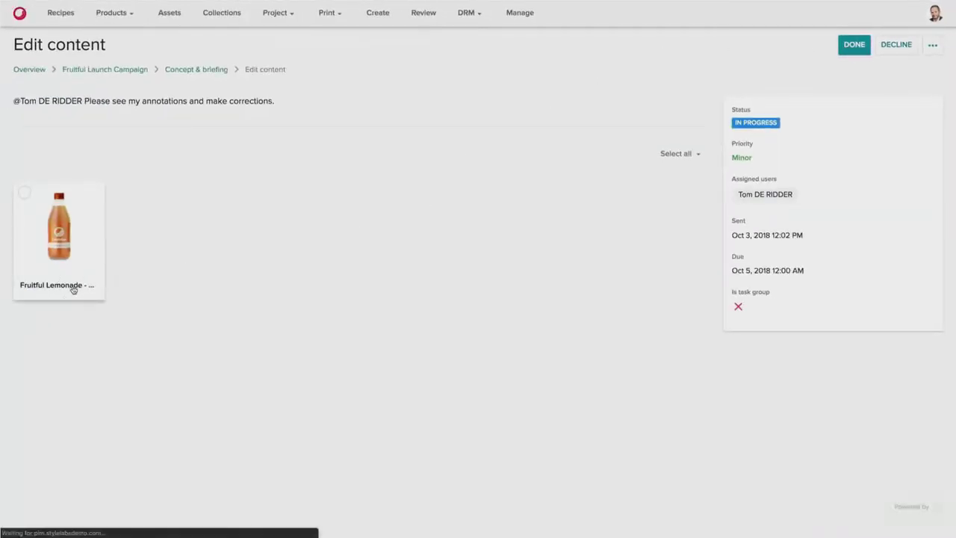
Step: Open the orange lemonade from the accepted task and bring up its annotations for review
{"action": "left_click", "coordinate": [72, 286]}
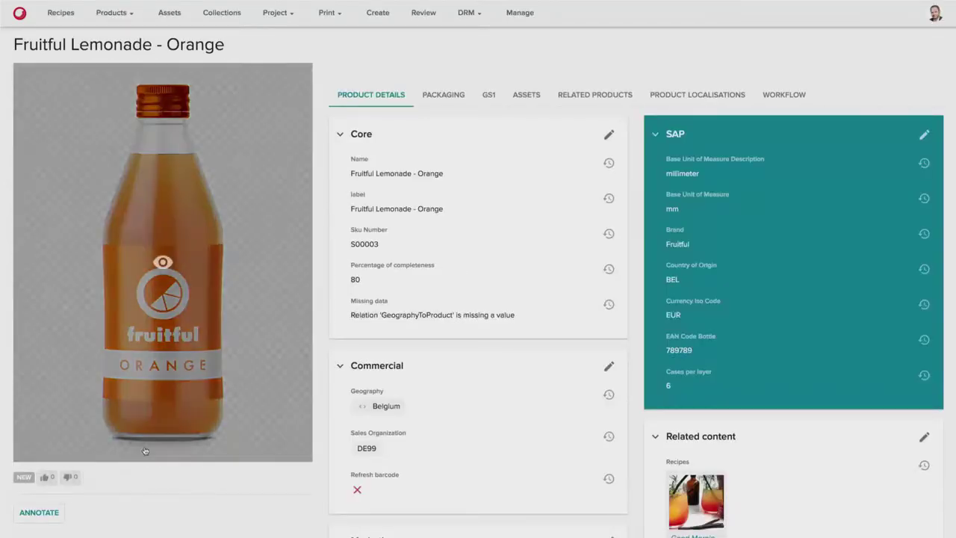
{"action": "left_click", "coordinate": [30, 522]}
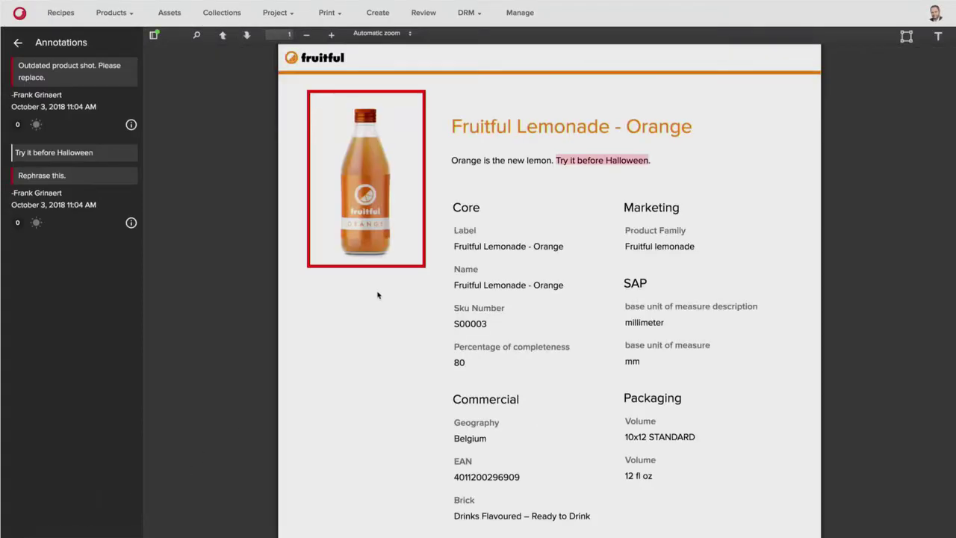
Step: Check the annotations on the orange lemonade's product shot and description, and close the annotation view
{"action": "mouse_move", "coordinate": [391, 222]}
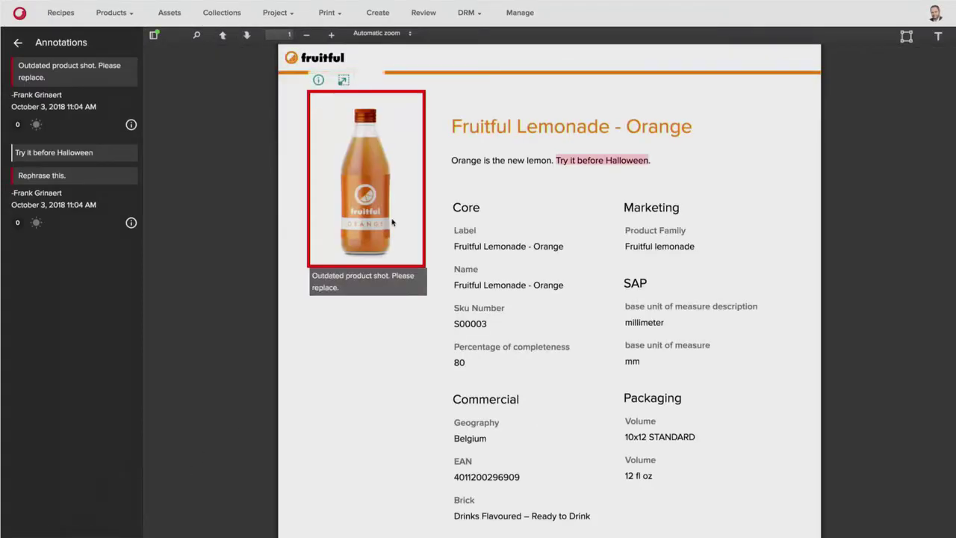
{"action": "mouse_move", "coordinate": [587, 161]}
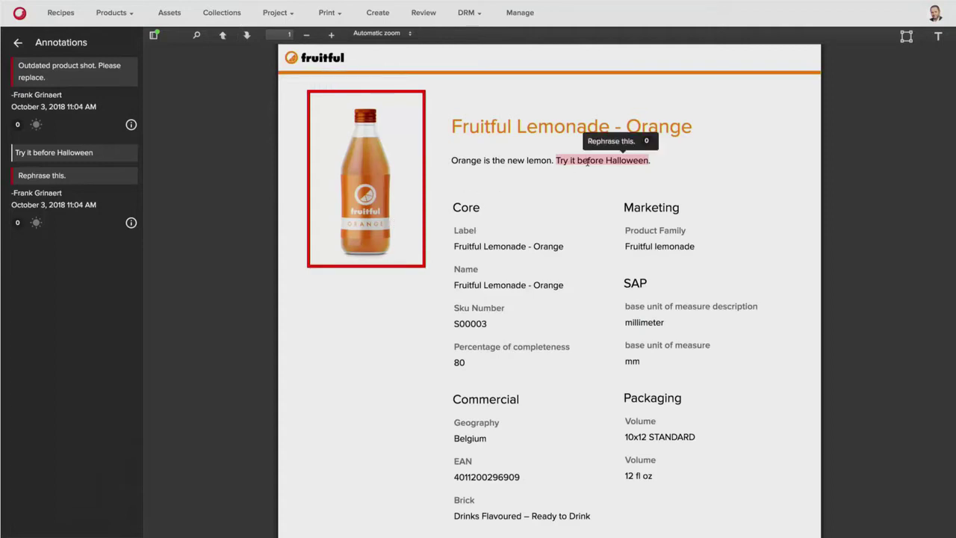
{"action": "left_click", "coordinate": [17, 42]}
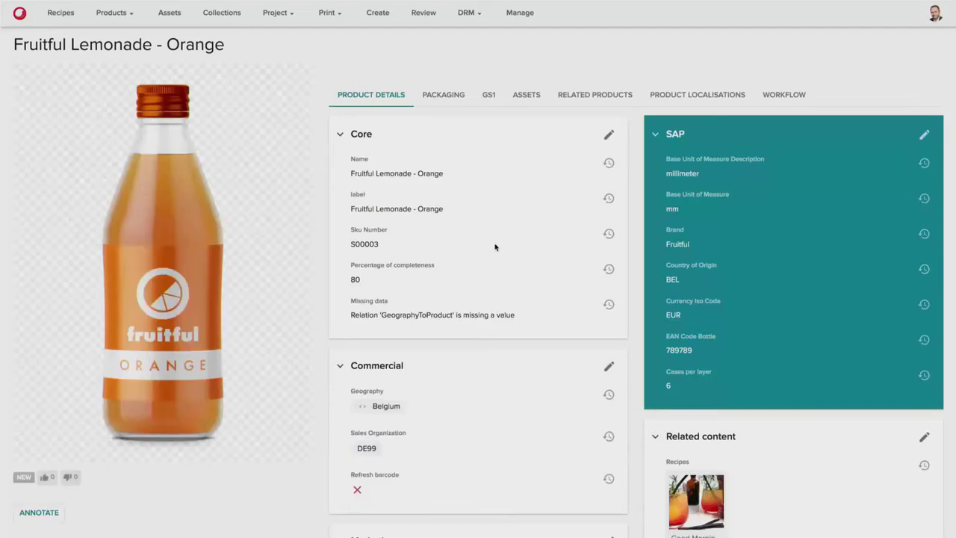
Step: Reword the Marketing description to "Orange is the new lemon. Try this one before anything else." and save it
{"action": "scroll", "coordinate": [496, 247], "scroll_direction": "down", "scroll_amount": 5}
{"action": "left_click", "coordinate": [605, 197]}
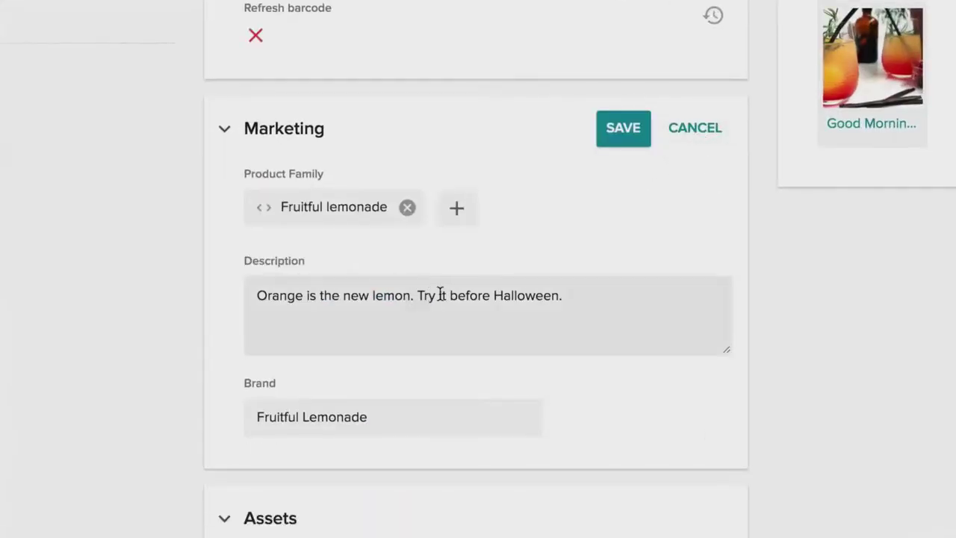
{"action": "left_click_drag", "start_coordinate": [439, 294], "coordinate": [660, 292]}
{"action": "type", "text": "this one before "}
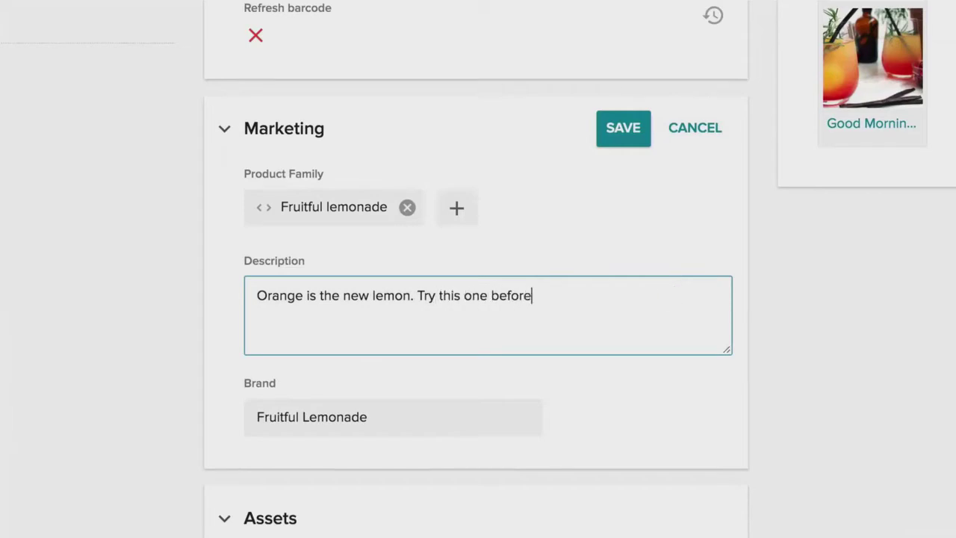
{"action": "type", "text": "anything else."}
{"action": "left_click", "coordinate": [623, 128]}
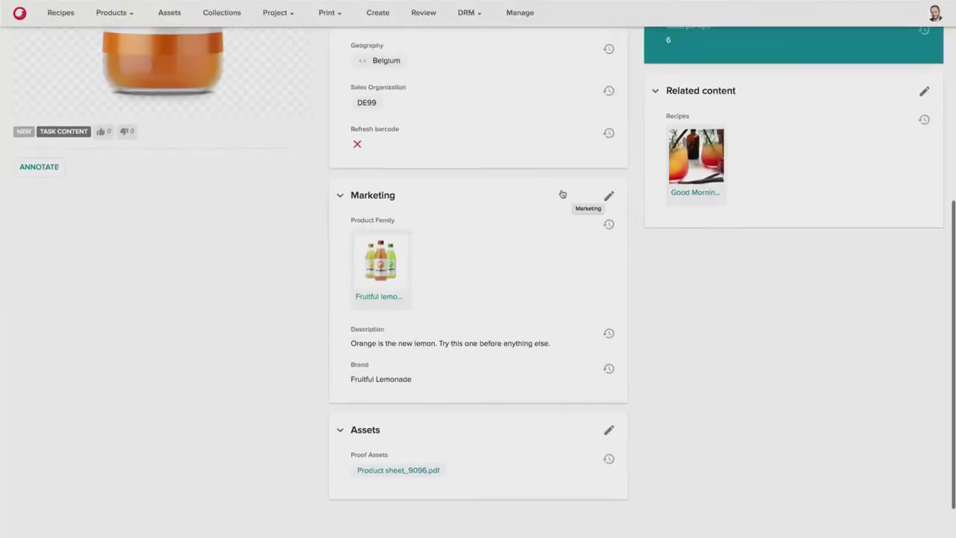
Step: Open the Packshot Fruitful Orange asset linked to the product and upload the updated packshot as its new file
{"action": "scroll", "coordinate": [561, 193], "scroll_direction": "up", "scroll_amount": 5}
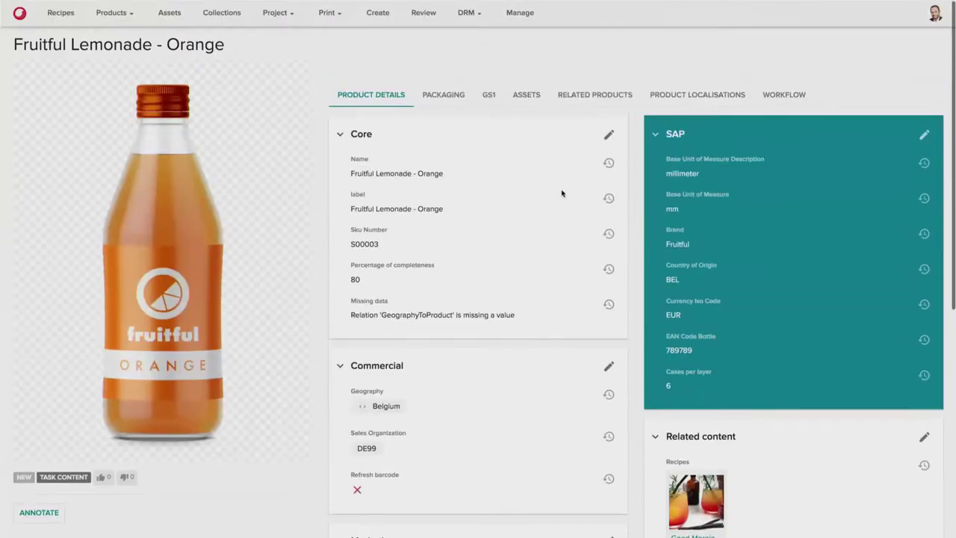
{"action": "left_click", "coordinate": [532, 101]}
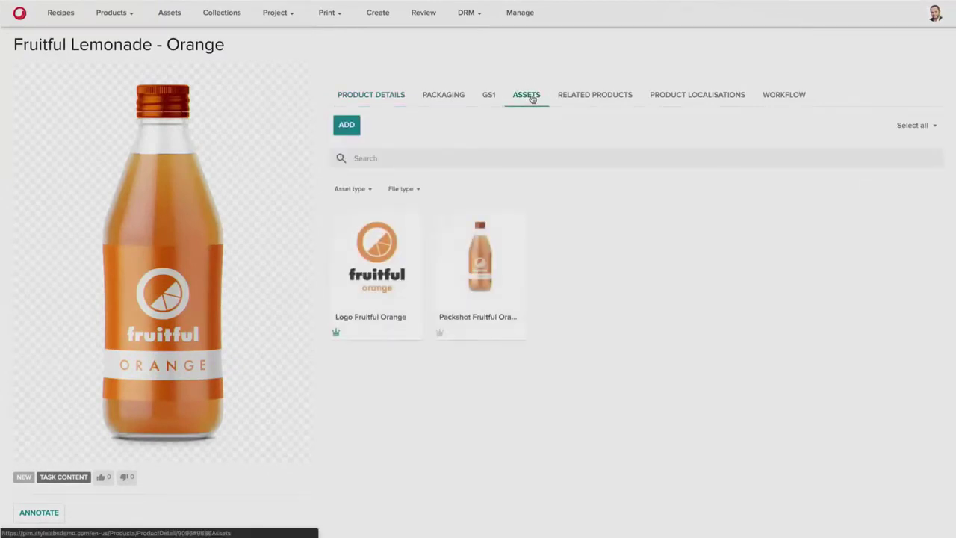
{"action": "left_click", "coordinate": [491, 318]}
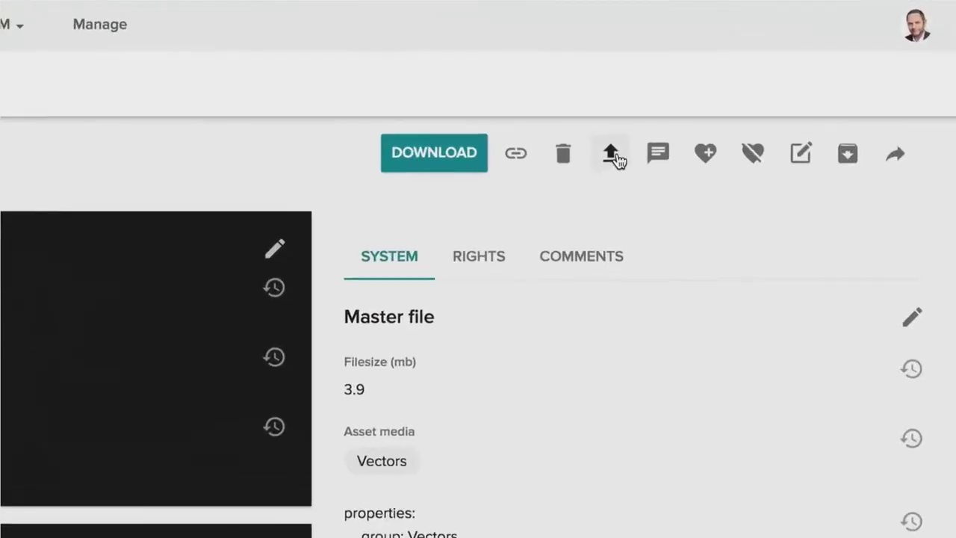
{"action": "left_click", "coordinate": [779, 78]}
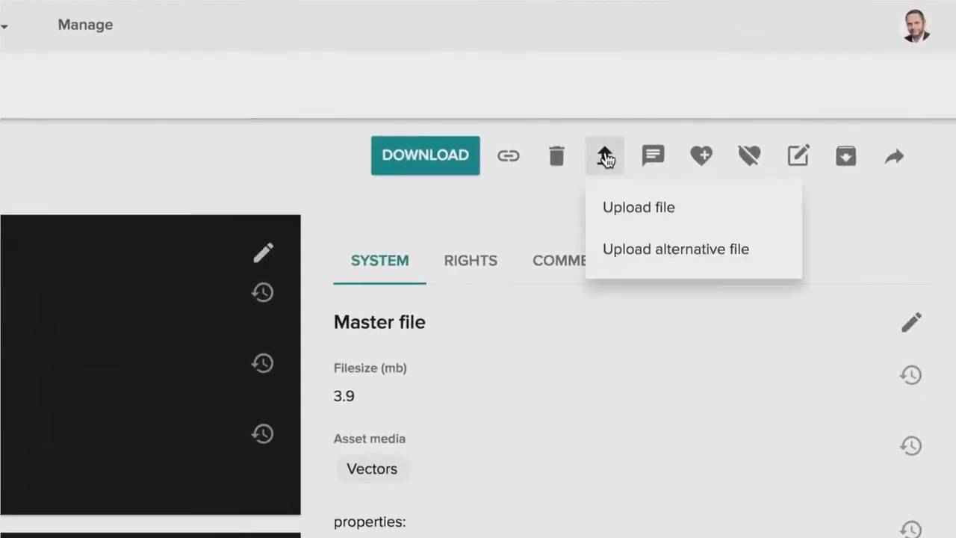
{"action": "left_click", "coordinate": [660, 210]}
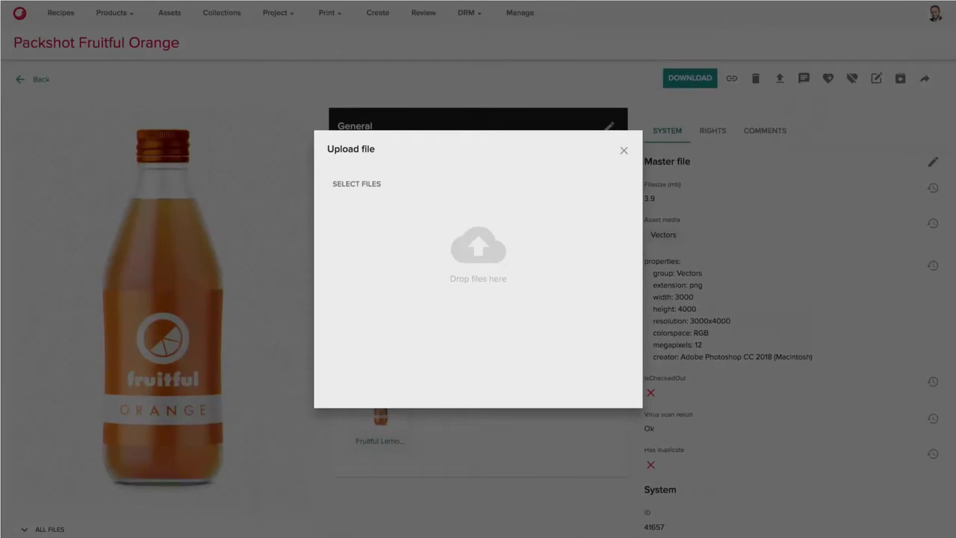
{"action": "left_click_drag", "start_coordinate": [948, 187], "coordinate": [478, 269]}
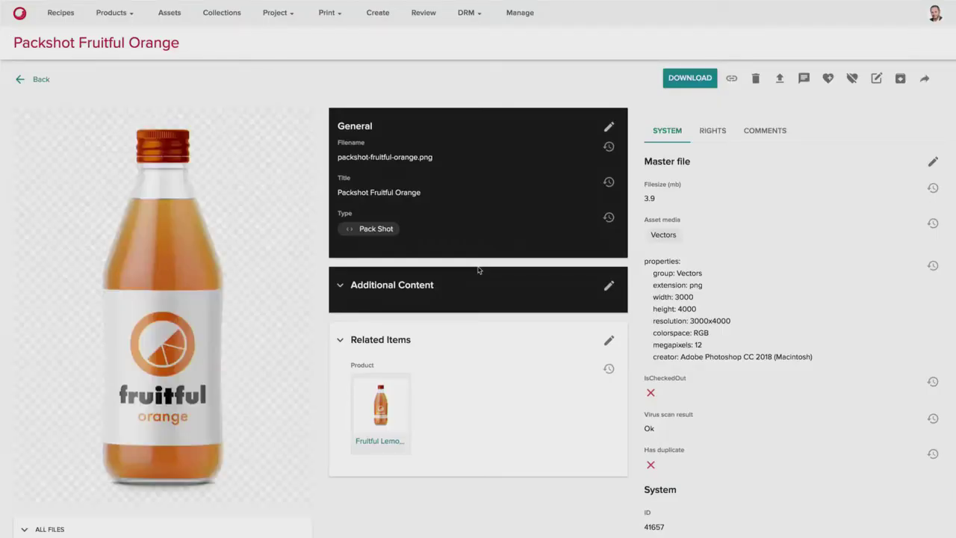
Step: Compare packshot-fruitful-orange-v1.png with the new master file, revealing the full master image, and close the comparison
{"action": "scroll", "coordinate": [478, 270], "scroll_direction": "down", "scroll_amount": 5}
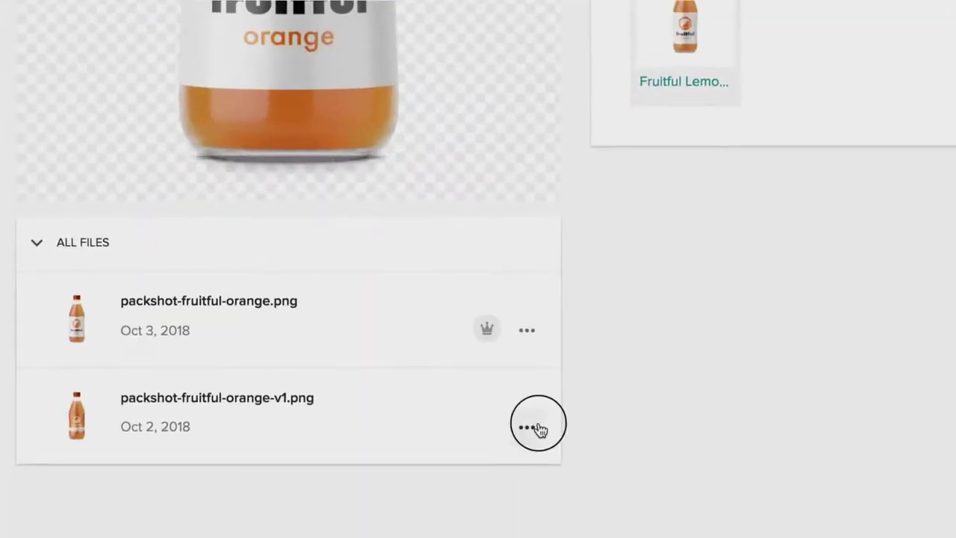
{"action": "left_click", "coordinate": [534, 427]}
{"action": "left_click", "coordinate": [613, 342]}
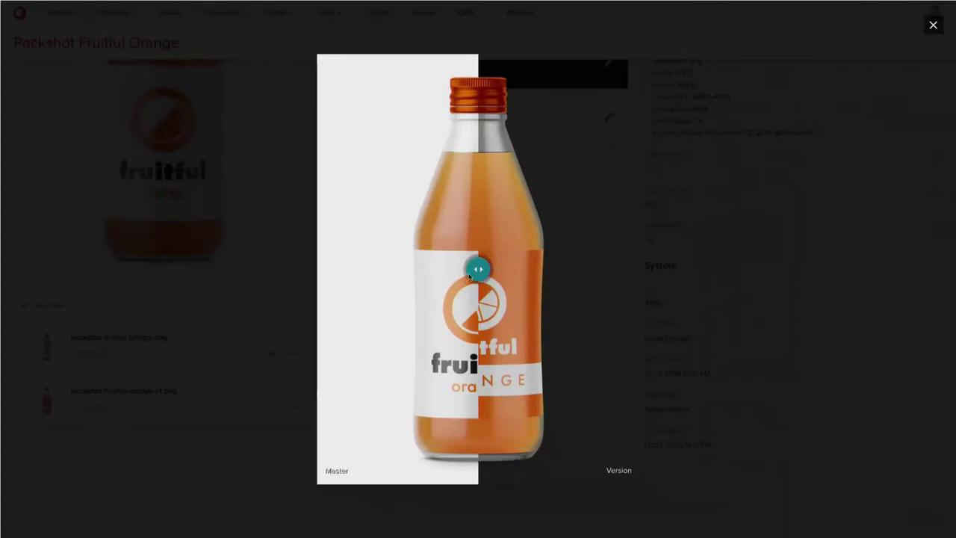
{"action": "left_click_drag", "start_coordinate": [469, 276], "coordinate": [602, 270]}
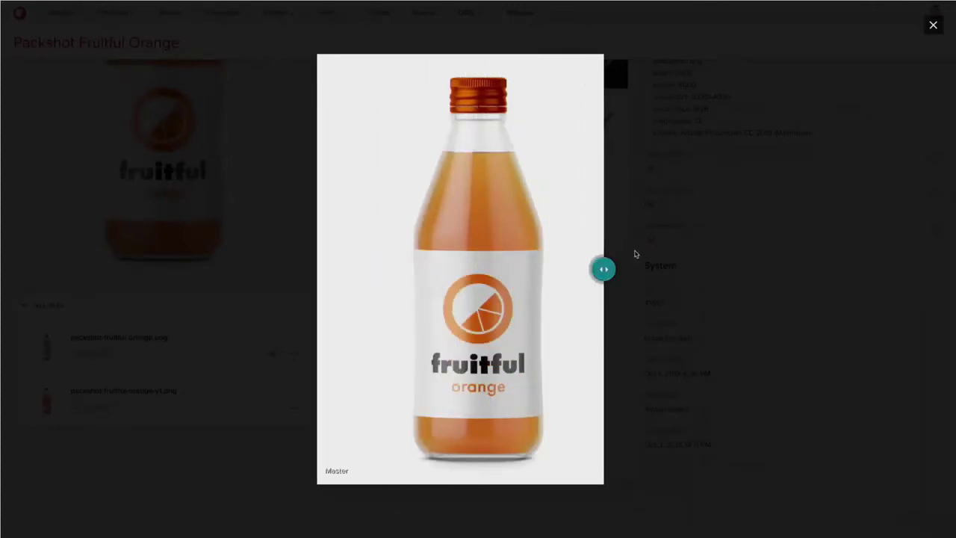
{"action": "left_click", "coordinate": [933, 25]}
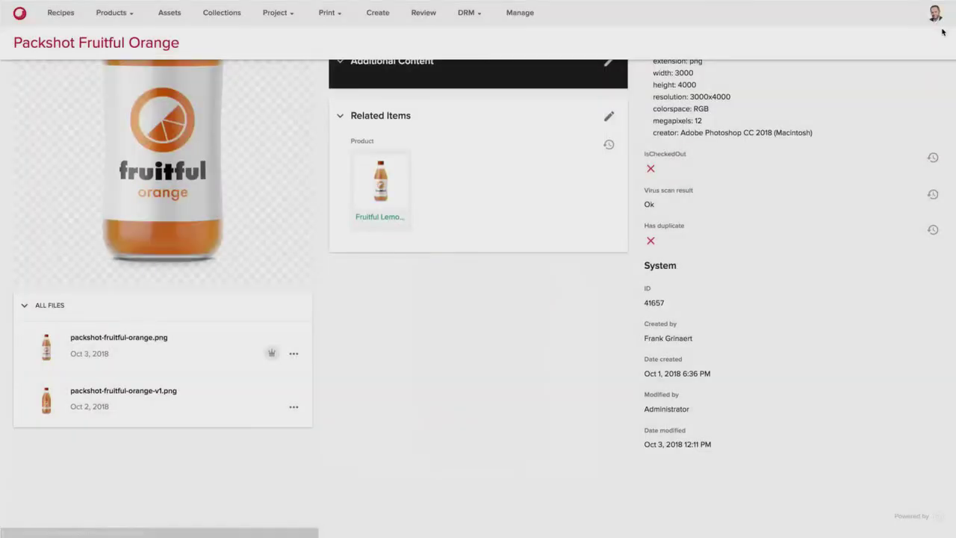
Step: Mark the Edit content task as done with the feedback "Corrections applied."
{"action": "scroll", "coordinate": [416, 290], "scroll_direction": "up", "scroll_amount": 3}
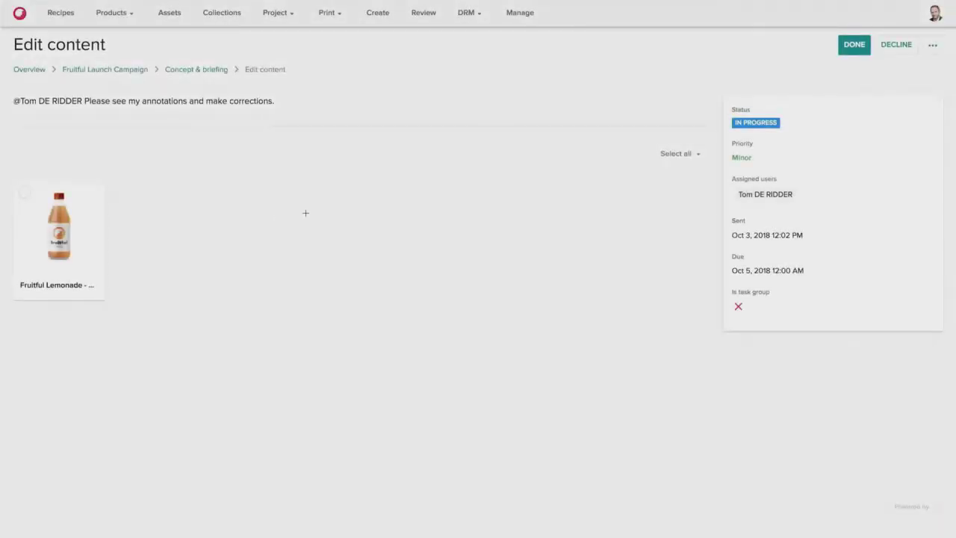
{"action": "left_click", "coordinate": [854, 47]}
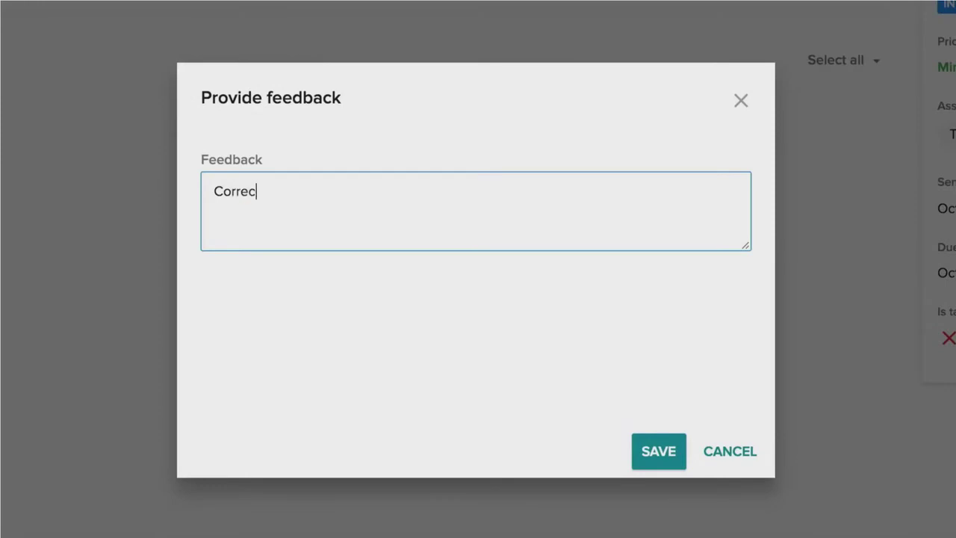
{"action": "type", "text": "Corrections applied."}
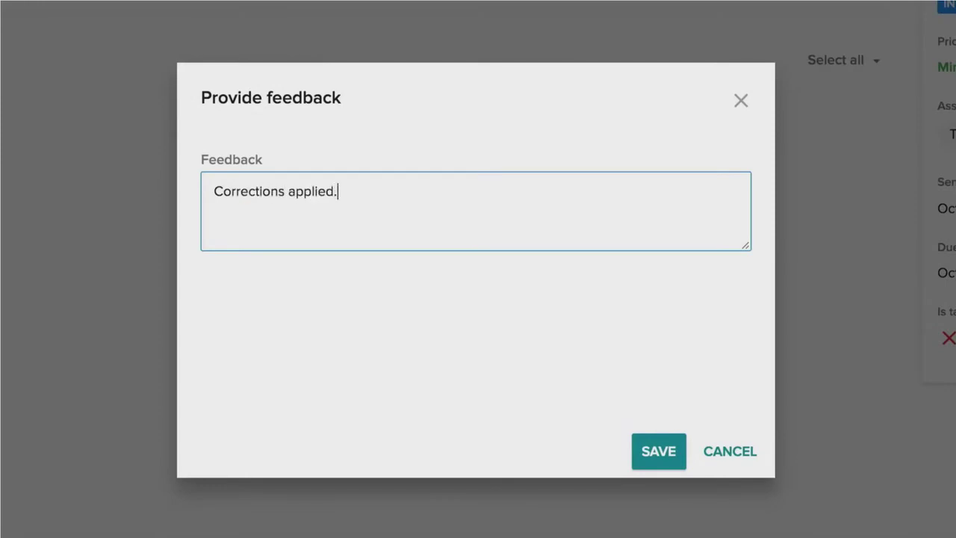
{"action": "left_click", "coordinate": [657, 450]}
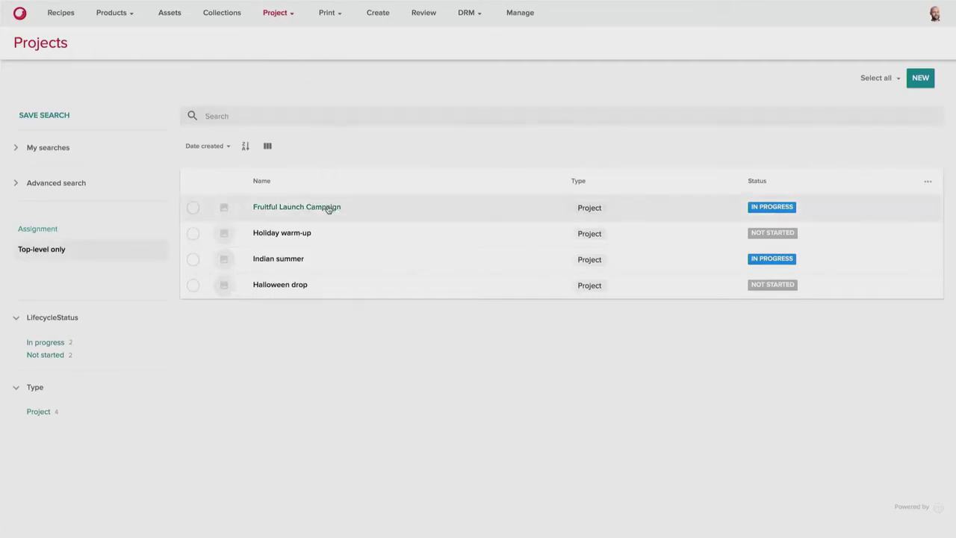
Step: Complete the Concept & briefing activity in the Fruitful Launch Campaign timeline and open the Content creation activity
{"action": "left_click", "coordinate": [329, 207]}
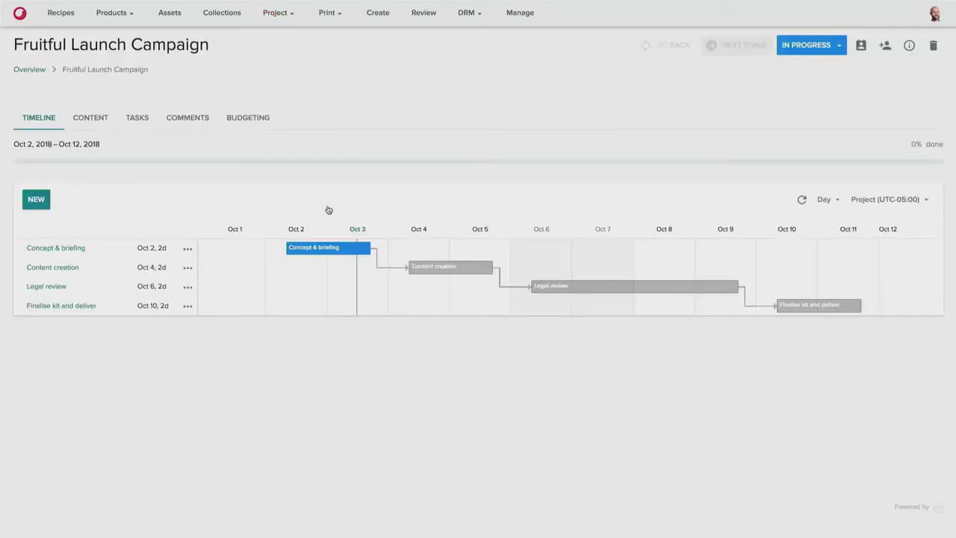
{"action": "left_click", "coordinate": [187, 248]}
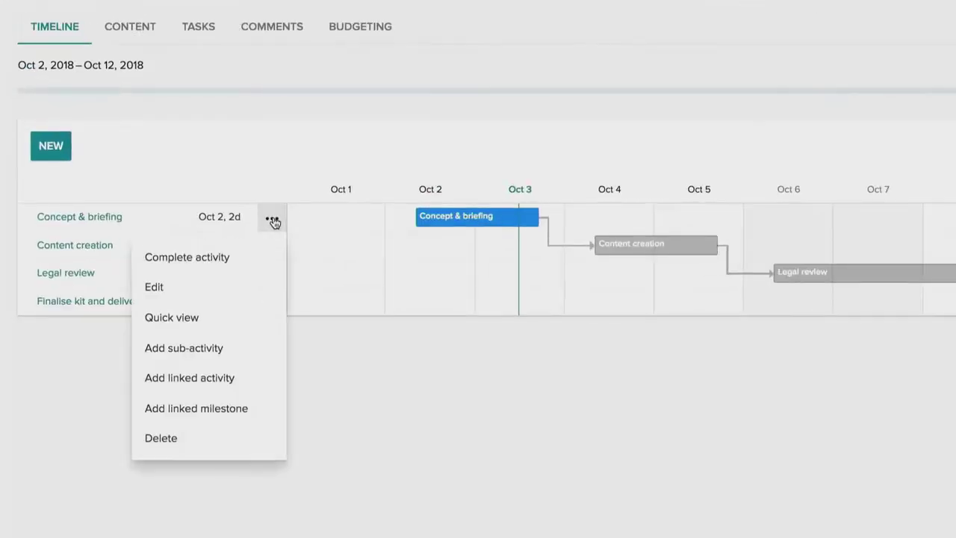
{"action": "left_click", "coordinate": [246, 257]}
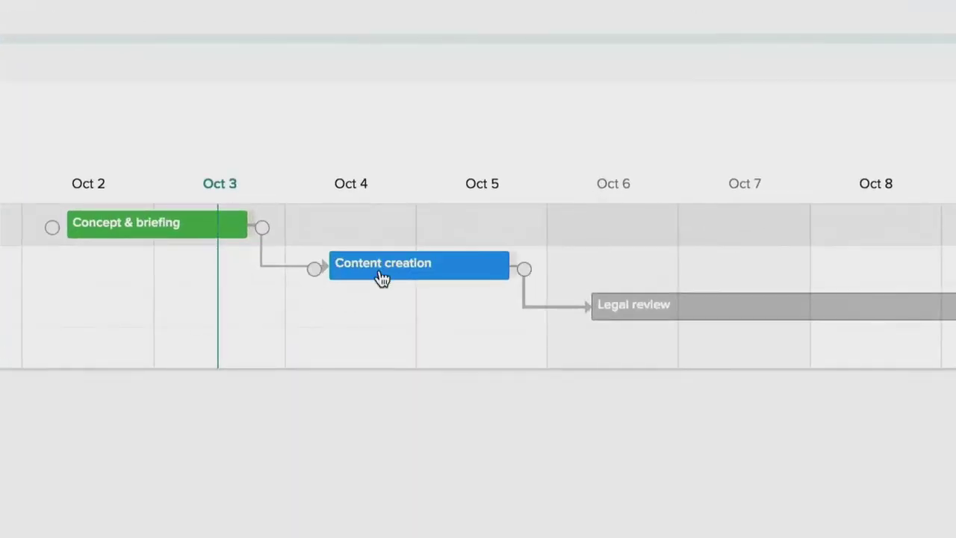
{"action": "left_click", "coordinate": [386, 269]}
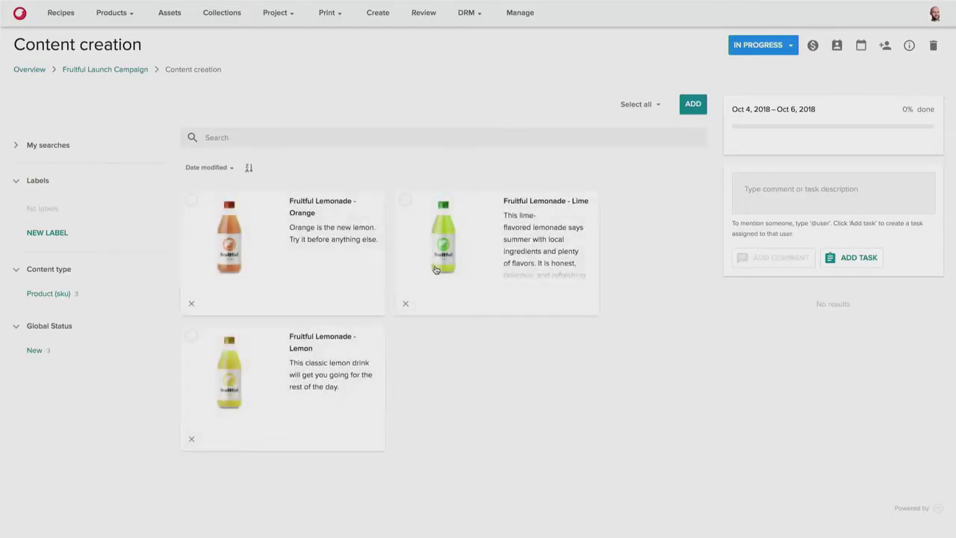
Step: Filter the asset library to the Artwork type and its Backdrops subtype
{"action": "left_click", "coordinate": [166, 17]}
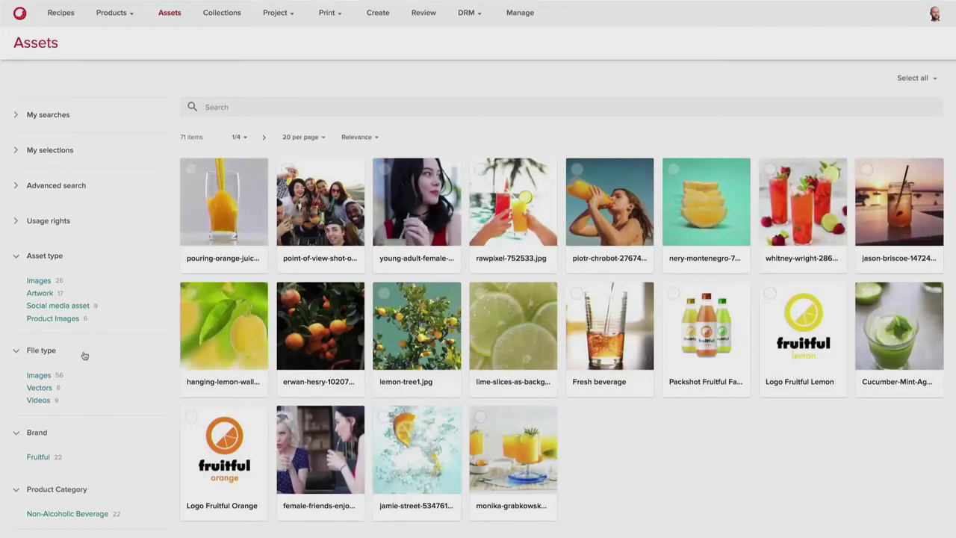
{"action": "left_click", "coordinate": [41, 293]}
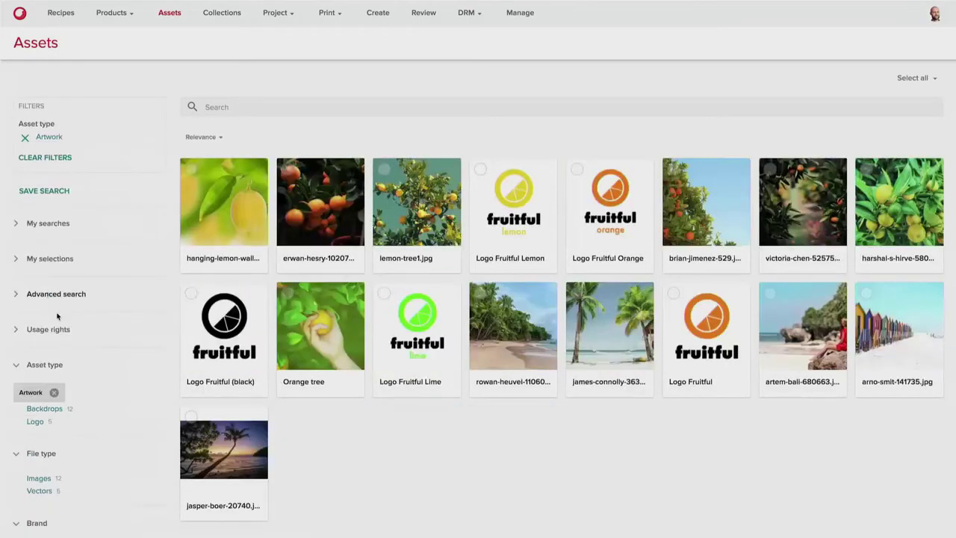
{"action": "left_click", "coordinate": [59, 411]}
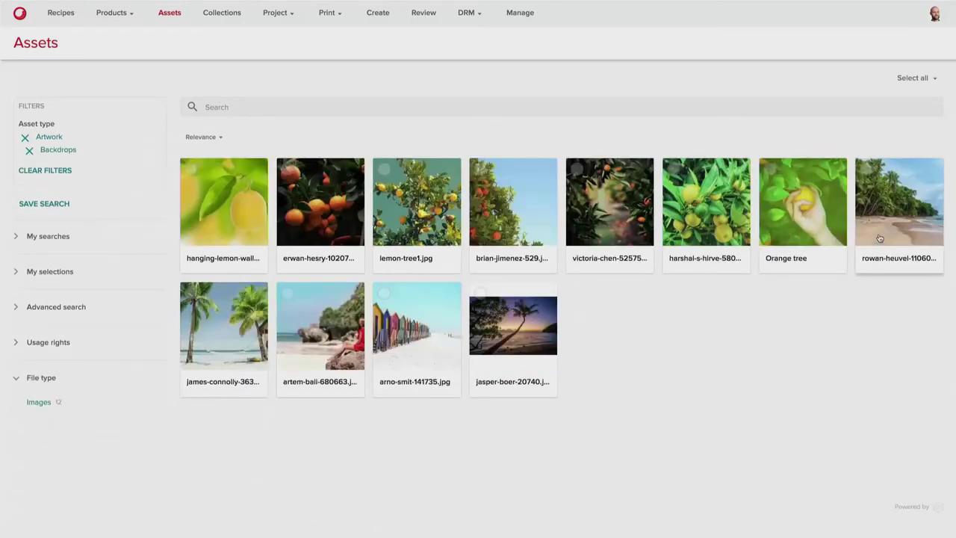
Step: Preview the beach backdrops one after another and open the details of the one showing a person in red
{"action": "left_click", "coordinate": [890, 208]}
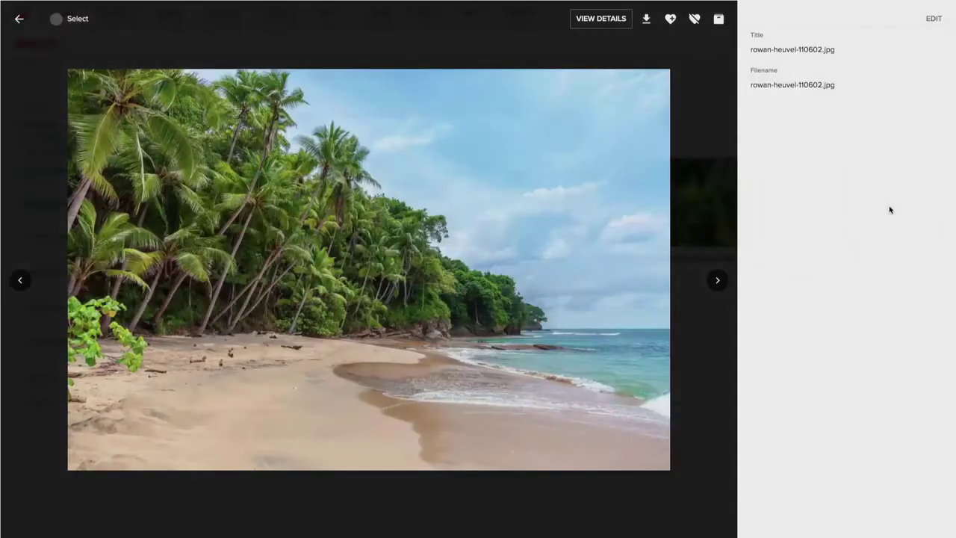
{"action": "left_click", "coordinate": [718, 281]}
{"action": "left_click", "coordinate": [718, 282]}
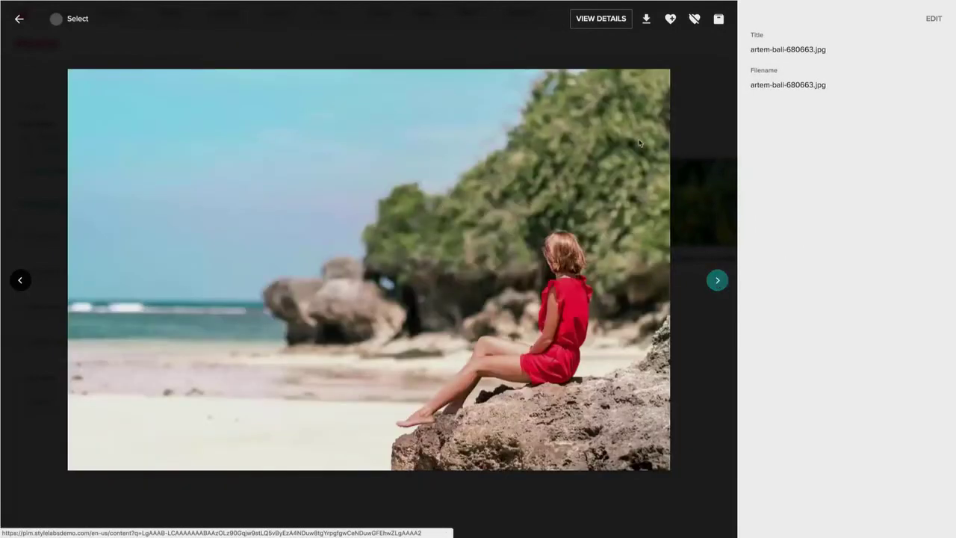
{"action": "left_click", "coordinate": [601, 19]}
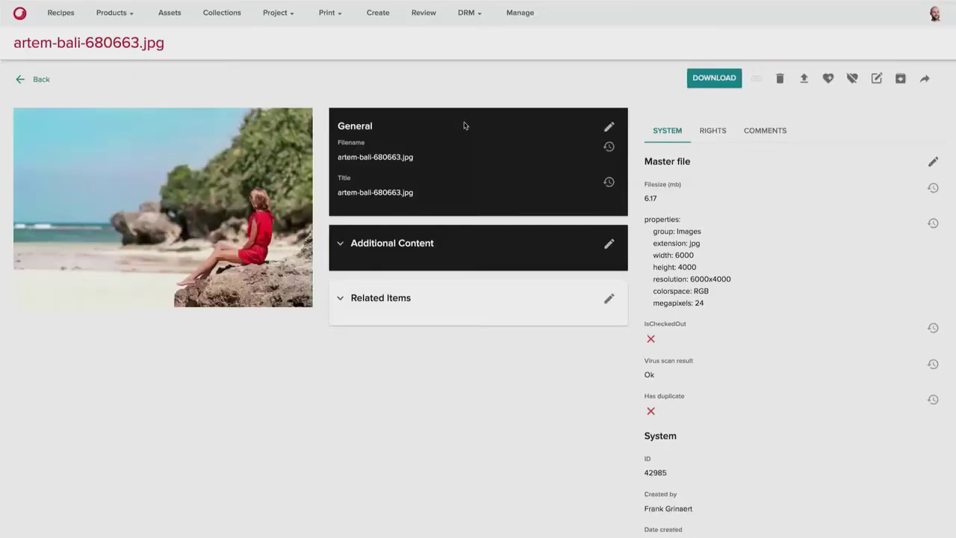
Step: Examine the beach backdrop's tags and image analysis description, and return to the filtered backdrops
{"action": "scroll", "coordinate": [466, 126], "scroll_direction": "down", "scroll_amount": 1}
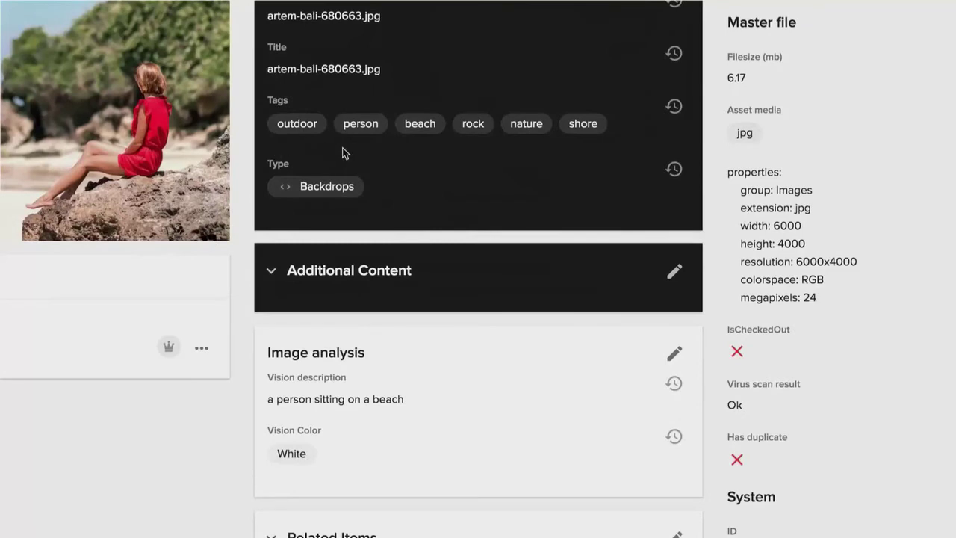
{"action": "scroll", "coordinate": [593, 147], "scroll_direction": "down", "scroll_amount": 1}
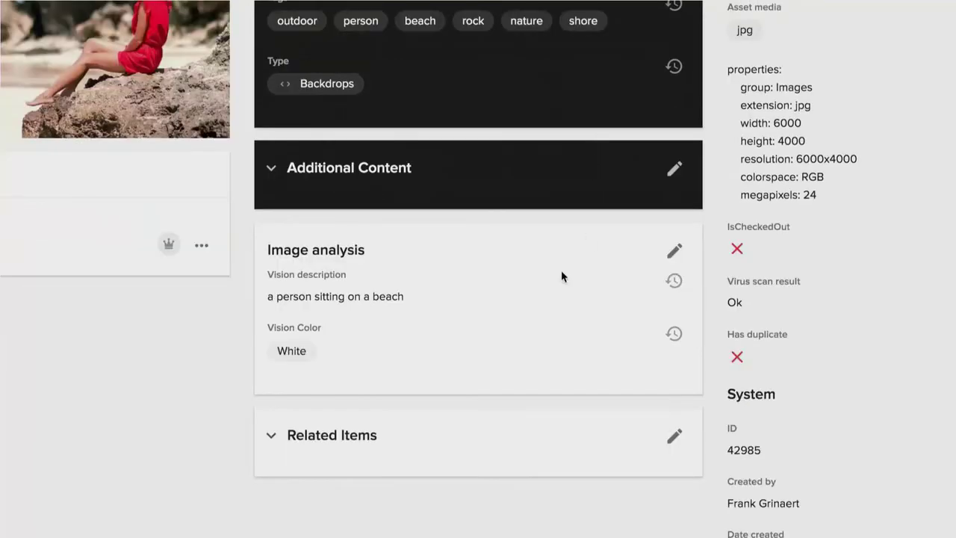
{"action": "left_click_drag", "start_coordinate": [404, 296], "coordinate": [321, 297]}
{"action": "left_click", "coordinate": [321, 296]}
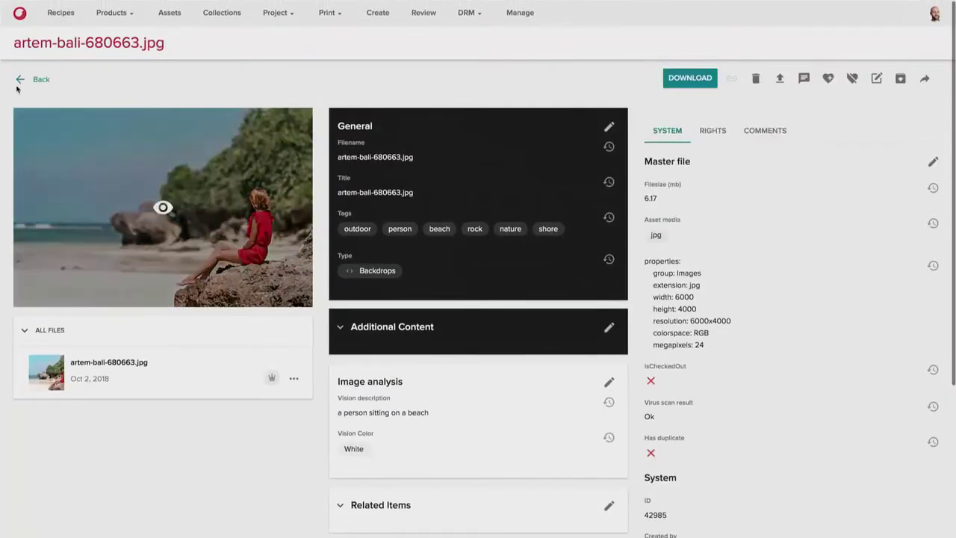
{"action": "left_click", "coordinate": [28, 77]}
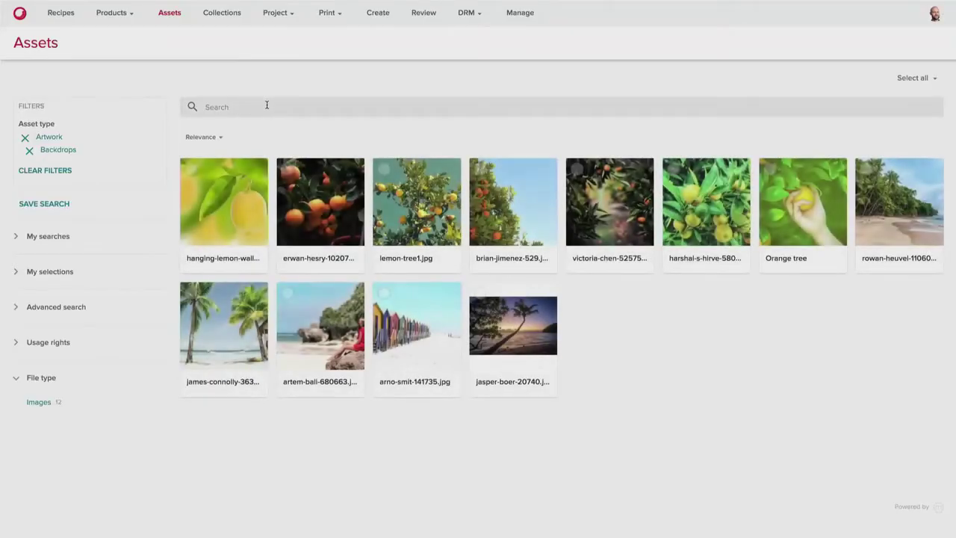
Step: Search the filtered backdrops for "orange tree"
{"action": "left_click", "coordinate": [267, 105]}
{"action": "type", "text": "orange tree"}
{"action": "key", "text": "Return"}
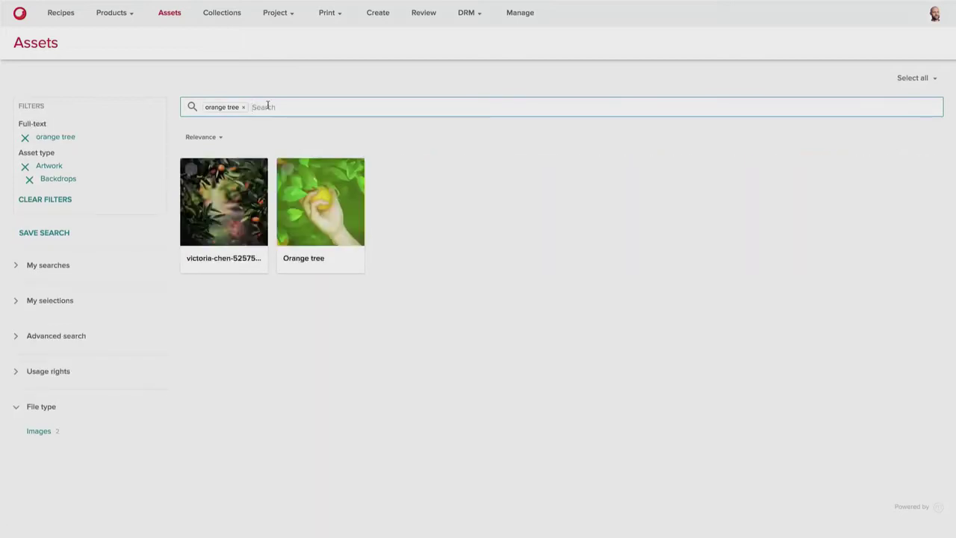
Step: Examine the rights information of the Orange tree backdrop and return to the search results
{"action": "left_click", "coordinate": [312, 259]}
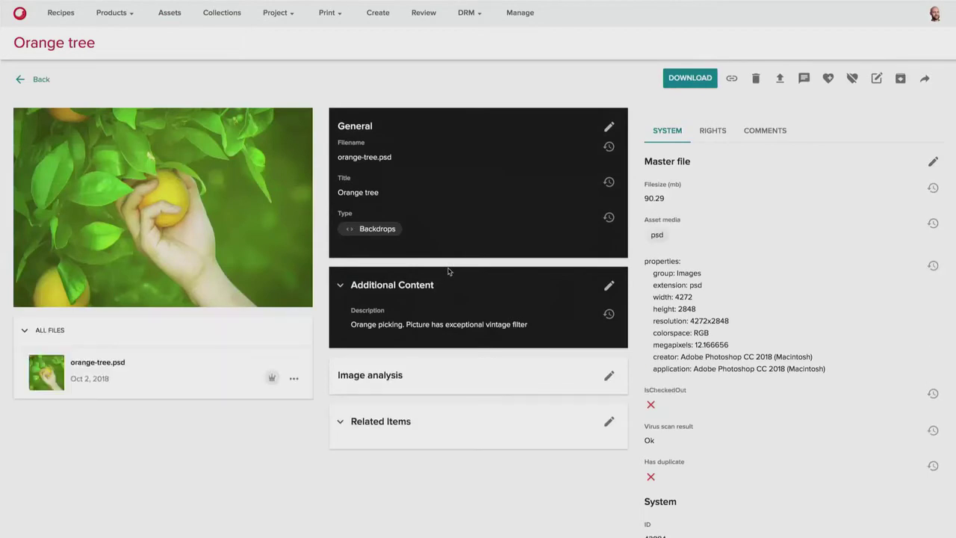
{"action": "left_click", "coordinate": [712, 131]}
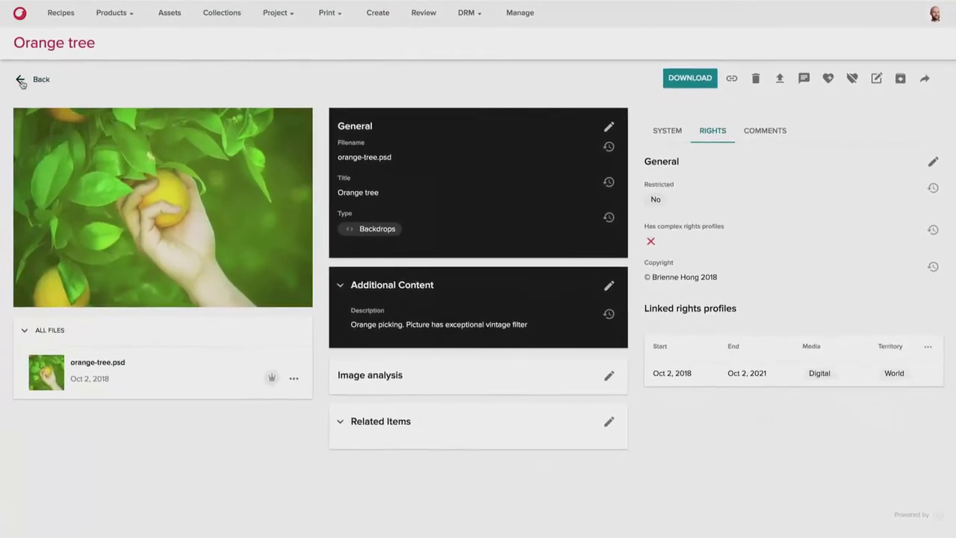
{"action": "left_click", "coordinate": [20, 81]}
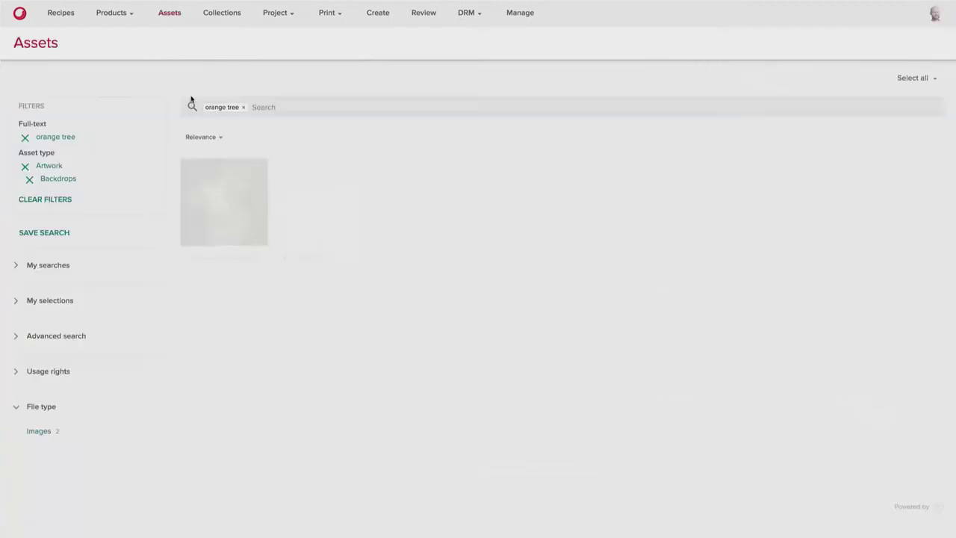
Step: Select the Orange tree backdrop in the asset library and copy it to the Content Hub clipboard
{"action": "left_click", "coordinate": [286, 170]}
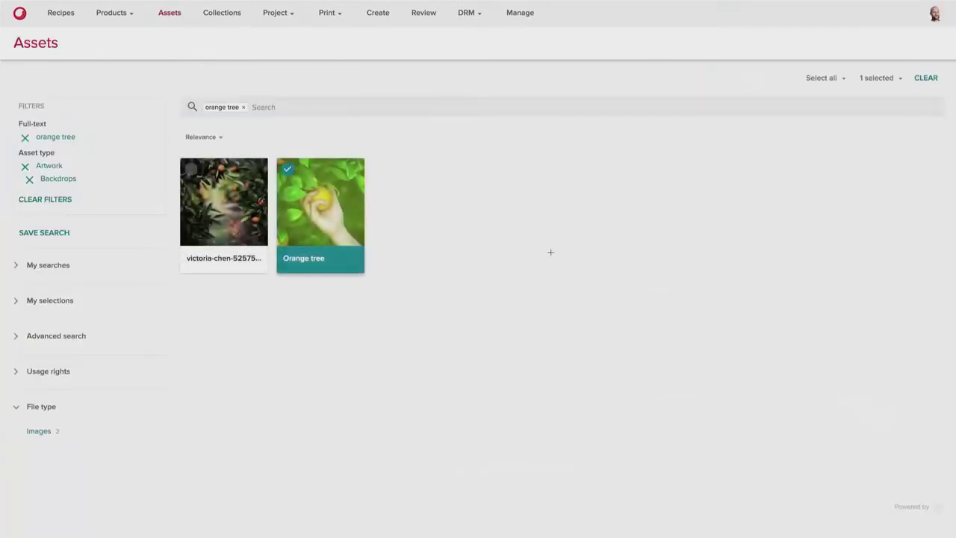
{"action": "left_click", "coordinate": [874, 79]}
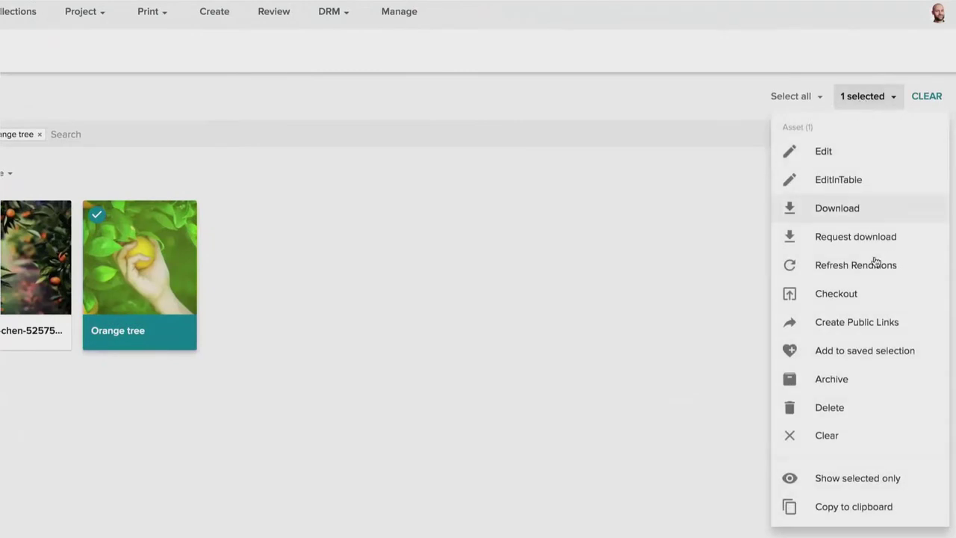
{"action": "left_click", "coordinate": [870, 507]}
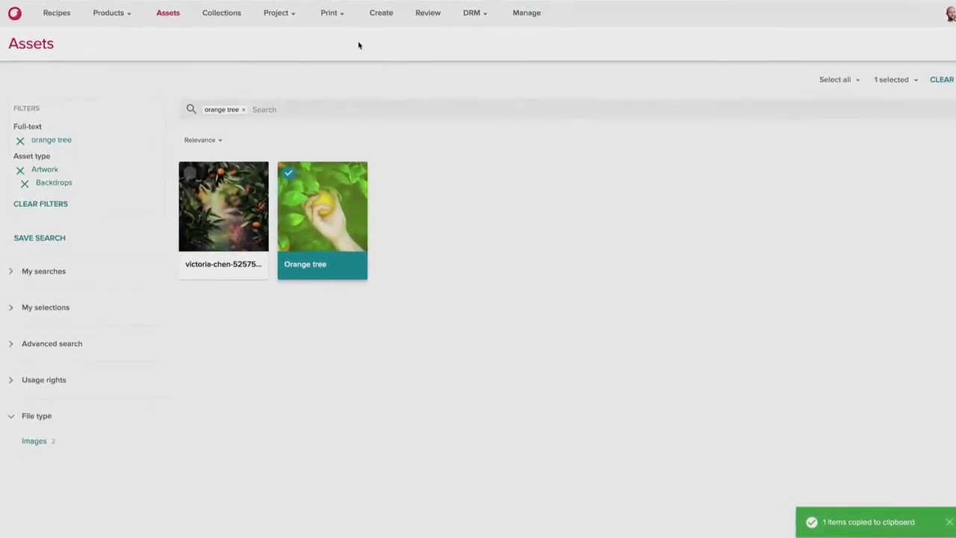
Step: Paste the copied Orange tree asset into the Content creation stage of the Fruitful Launch Campaign project
{"action": "left_click", "coordinate": [286, 18]}
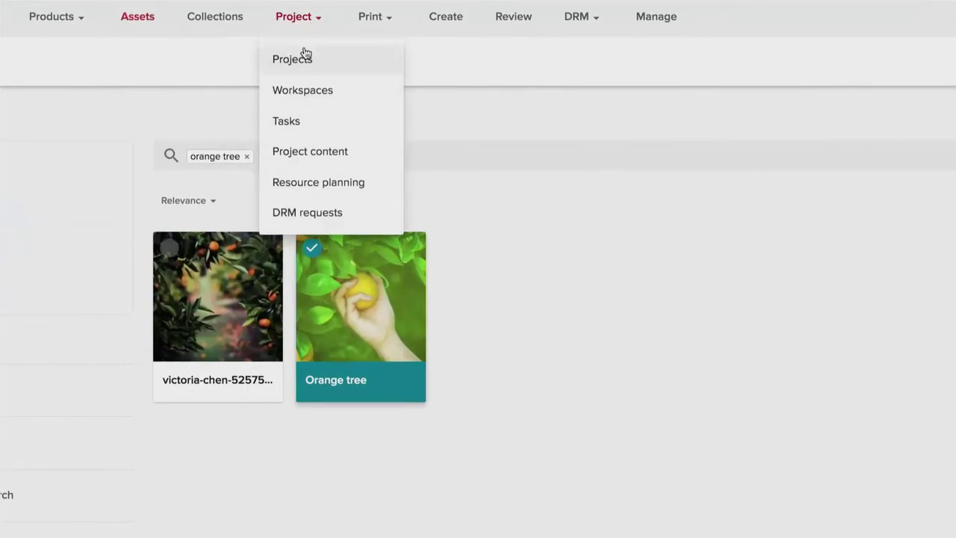
{"action": "left_click", "coordinate": [306, 59]}
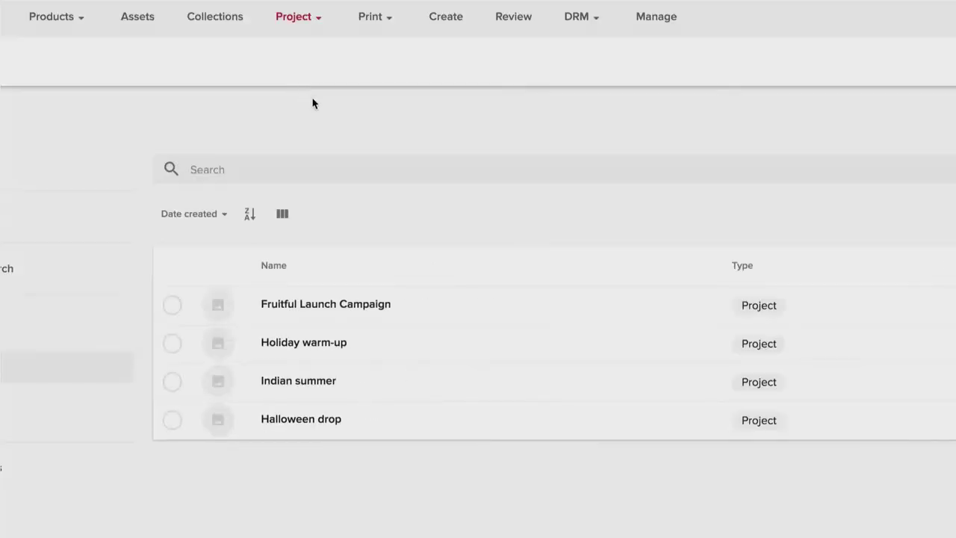
{"action": "left_click", "coordinate": [360, 305]}
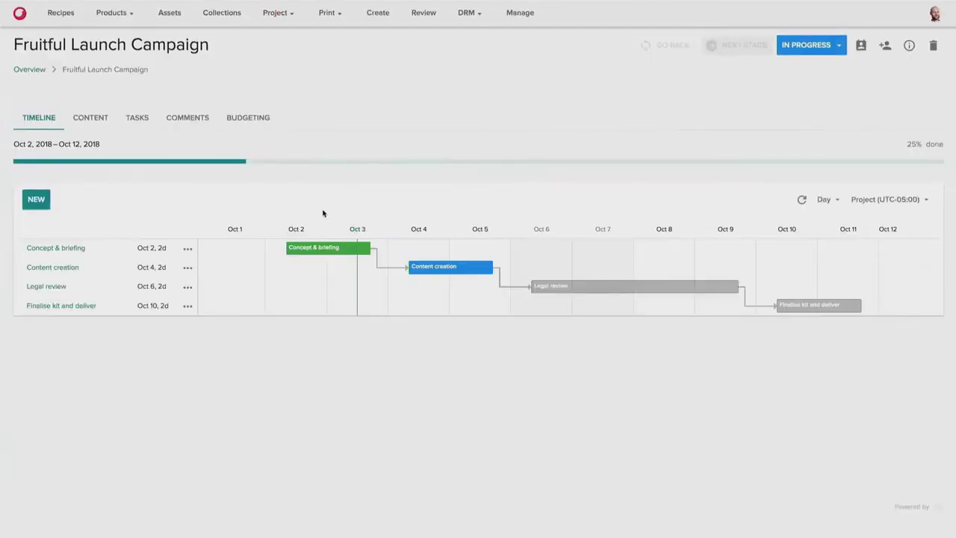
{"action": "left_click", "coordinate": [425, 267]}
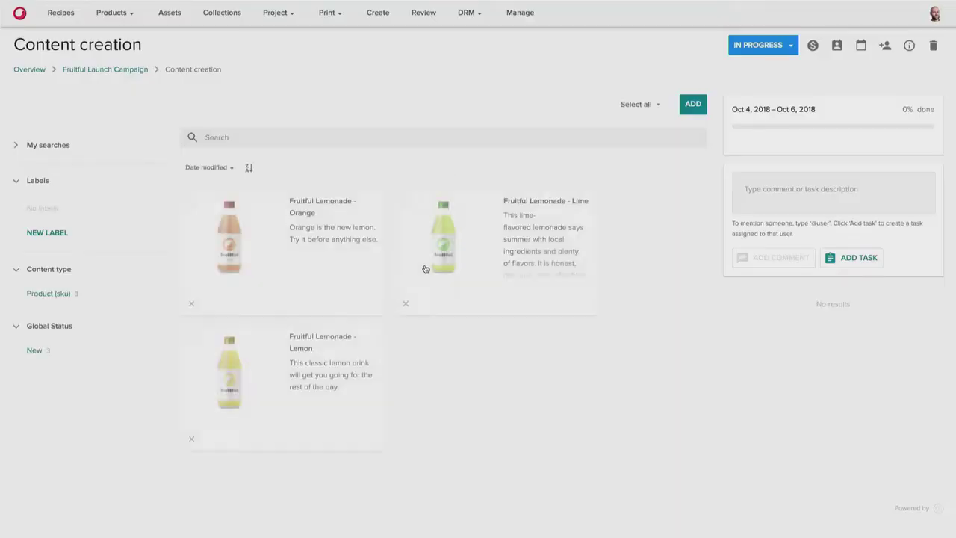
{"action": "left_click", "coordinate": [692, 104]}
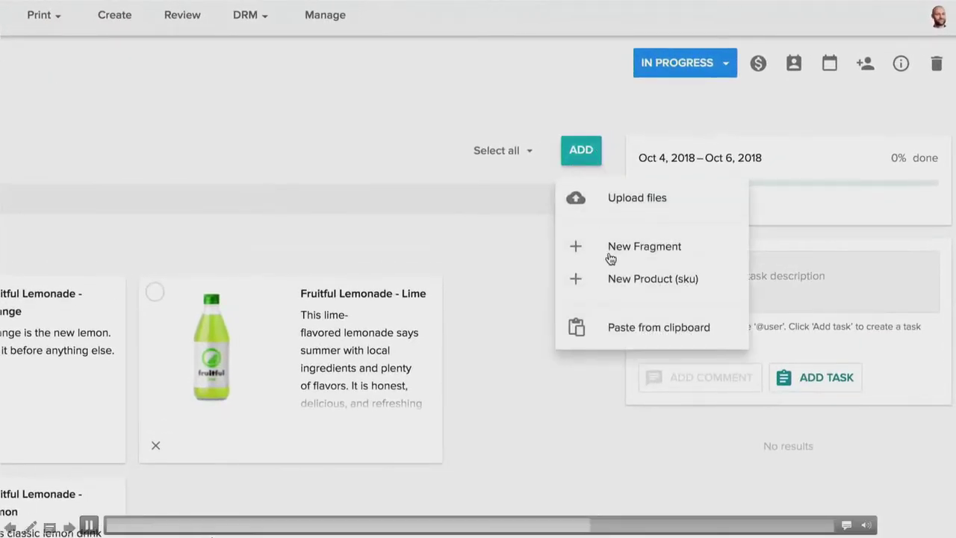
{"action": "left_click", "coordinate": [629, 326]}
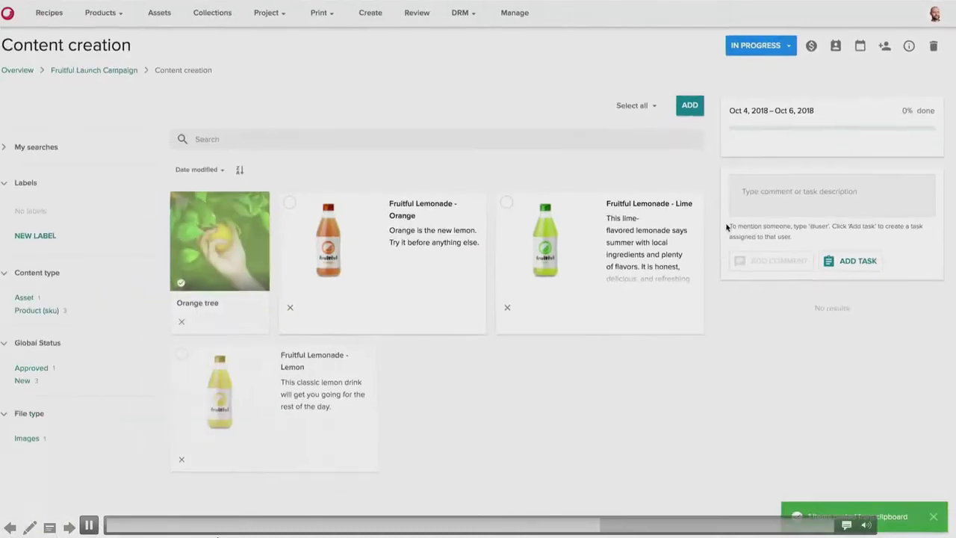
Step: Create an en-US fragment named "Hero image headline" with the content "New organic lemonade" in the Content creation stage
{"action": "left_click", "coordinate": [692, 104]}
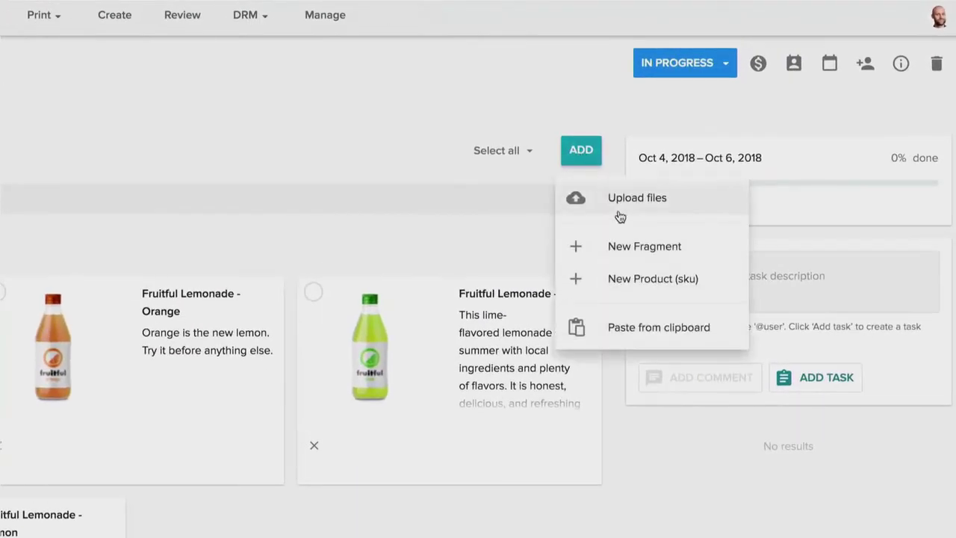
{"action": "left_click", "coordinate": [619, 243]}
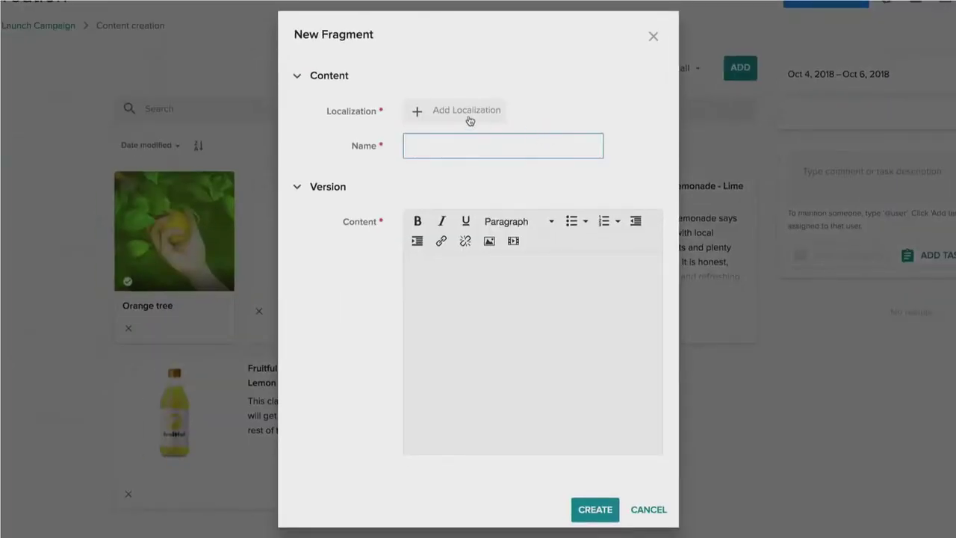
{"action": "left_click", "coordinate": [463, 118]}
{"action": "left_click", "coordinate": [332, 237]}
{"action": "left_click", "coordinate": [597, 391]}
{"action": "left_click", "coordinate": [431, 146]}
{"action": "type", "text": "Hero image headline"}
{"action": "left_click", "coordinate": [457, 417]}
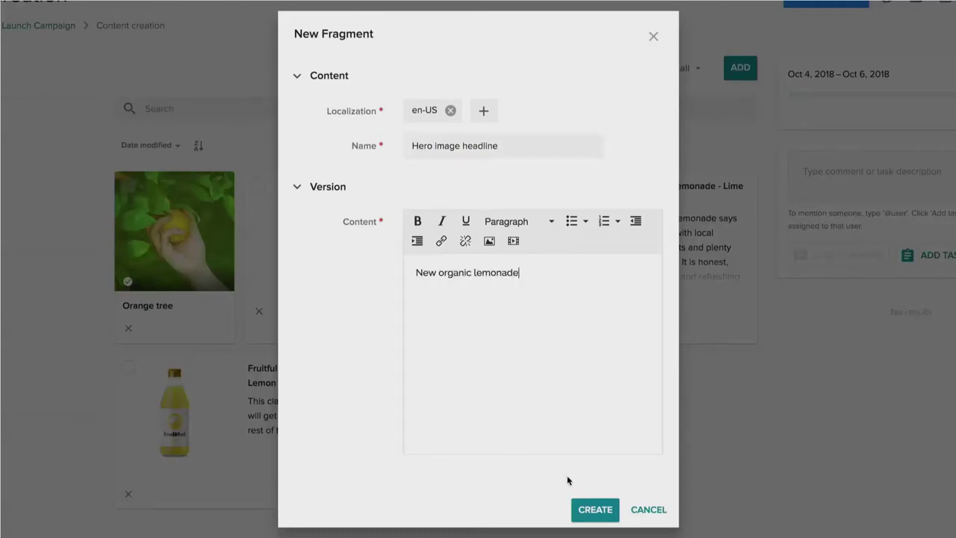
{"action": "left_click", "coordinate": [595, 509]}
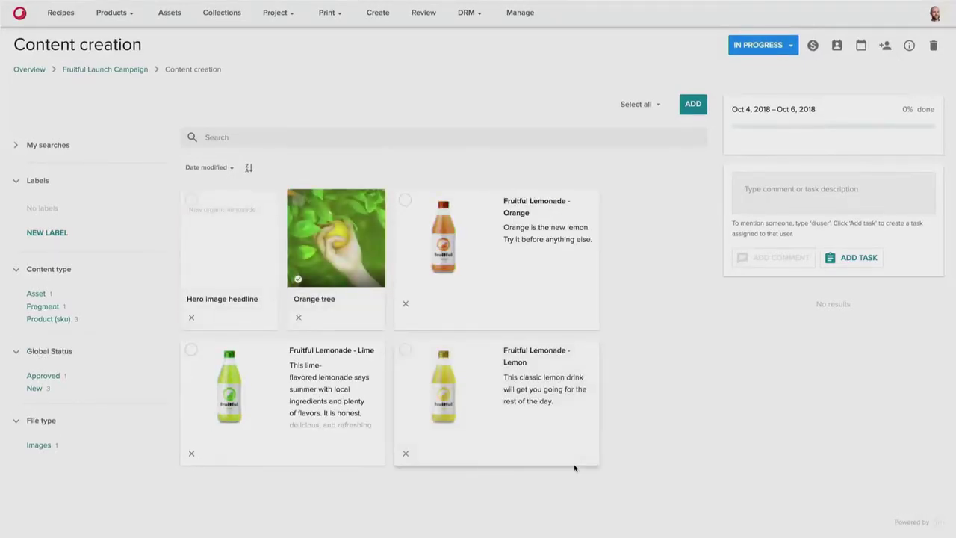
Step: Start an Upload files task mentioning the colleague by name: "please create hero image based on our standard brand template, with included content."
{"action": "left_click", "coordinate": [779, 191]}
{"action": "type", "text": "@elis"}
{"action": "key", "text": "Return"}
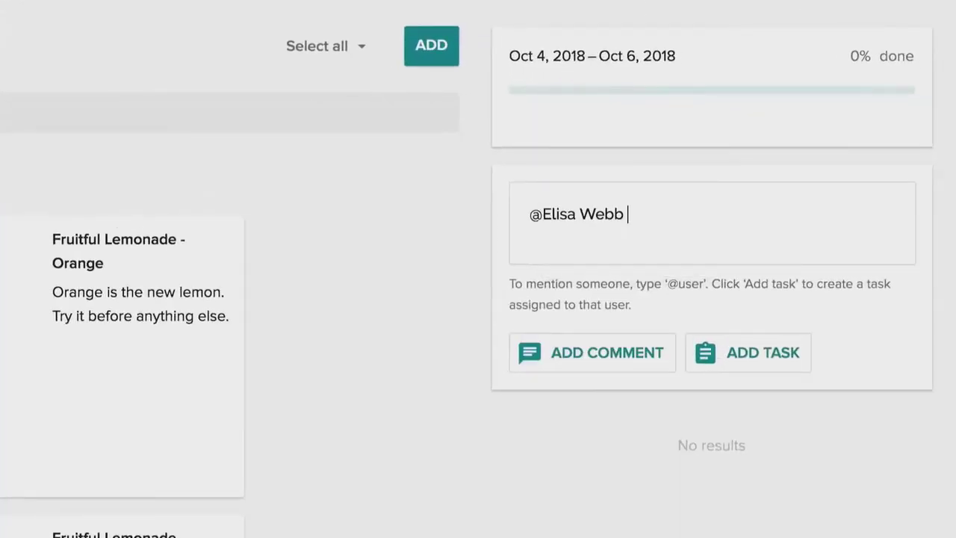
{"action": "type", "text": "please create hero image based on our stand"}
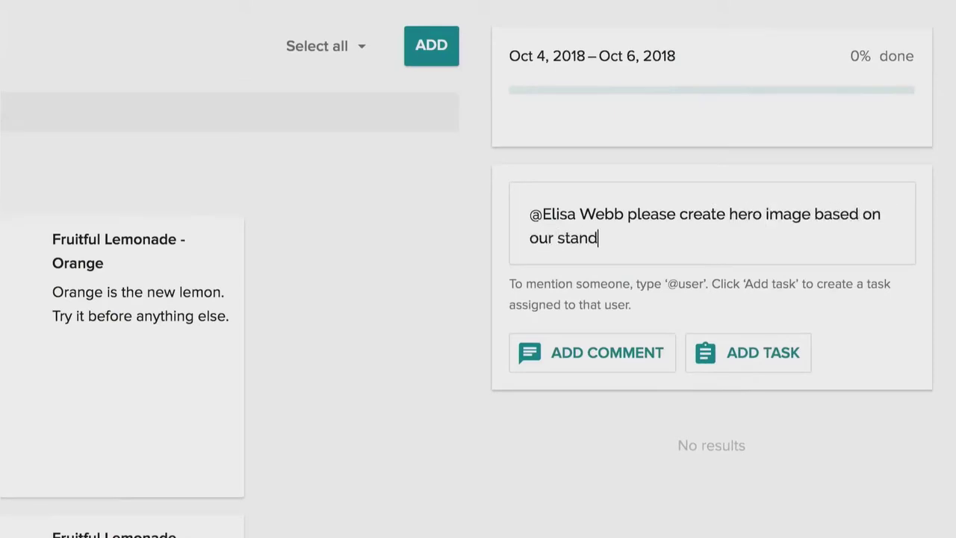
{"action": "type", "text": "ard brand template, with included con"}
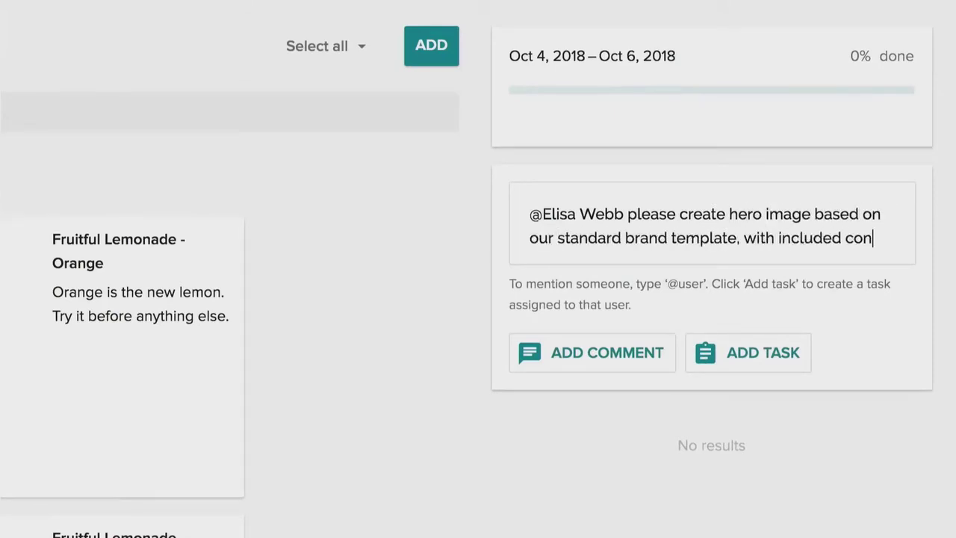
{"action": "type", "text": "tent."}
{"action": "left_click", "coordinate": [741, 353]}
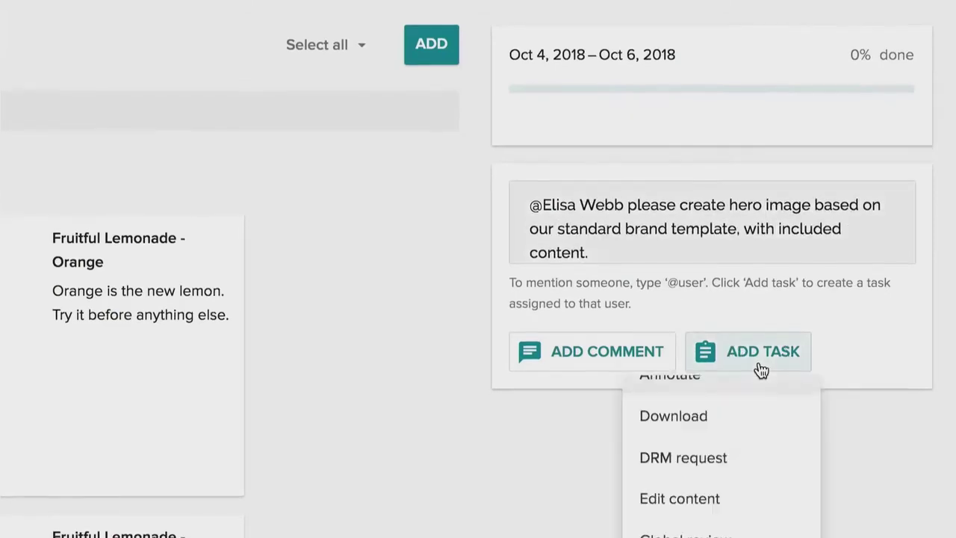
{"action": "left_click", "coordinate": [721, 475]}
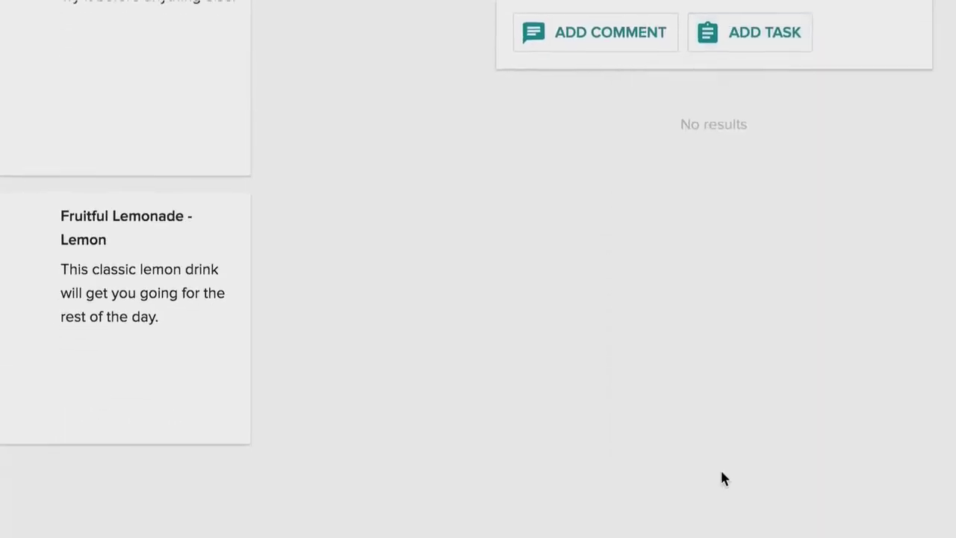
Step: Include all deliverables in the Upload files task, set its priority to Major and create it
{"action": "scroll", "coordinate": [800, 461], "scroll_direction": "down", "scroll_amount": 3}
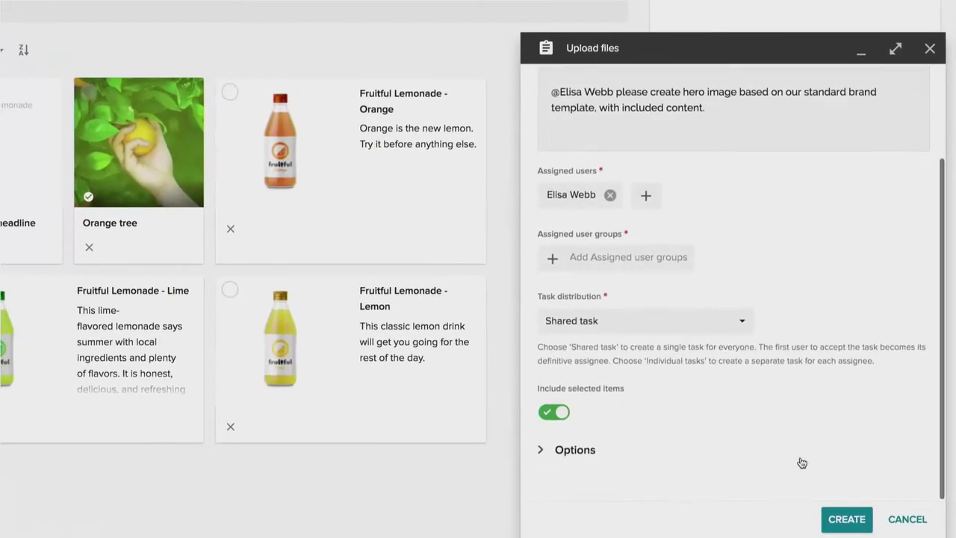
{"action": "left_click", "coordinate": [569, 451]}
{"action": "scroll", "coordinate": [569, 448], "scroll_direction": "down", "scroll_amount": 6}
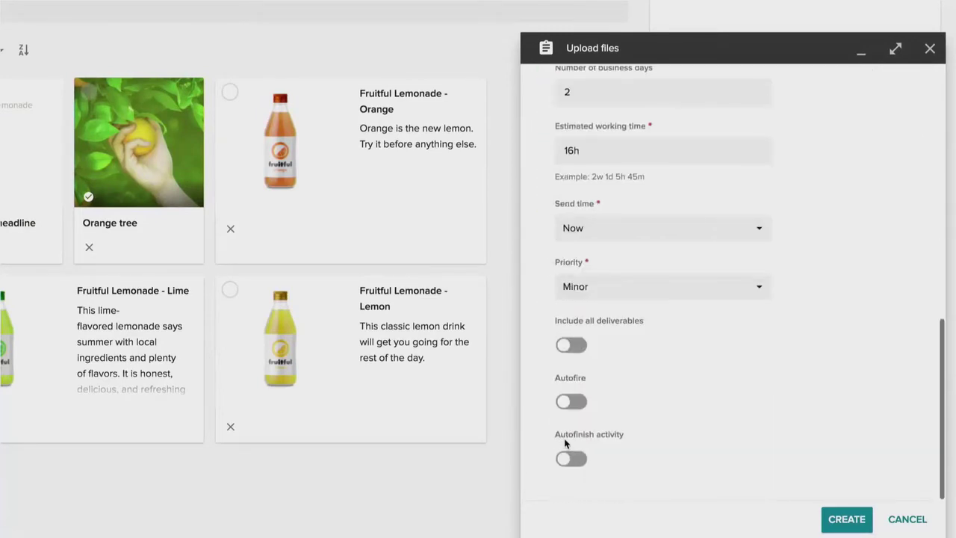
{"action": "left_click", "coordinate": [577, 347]}
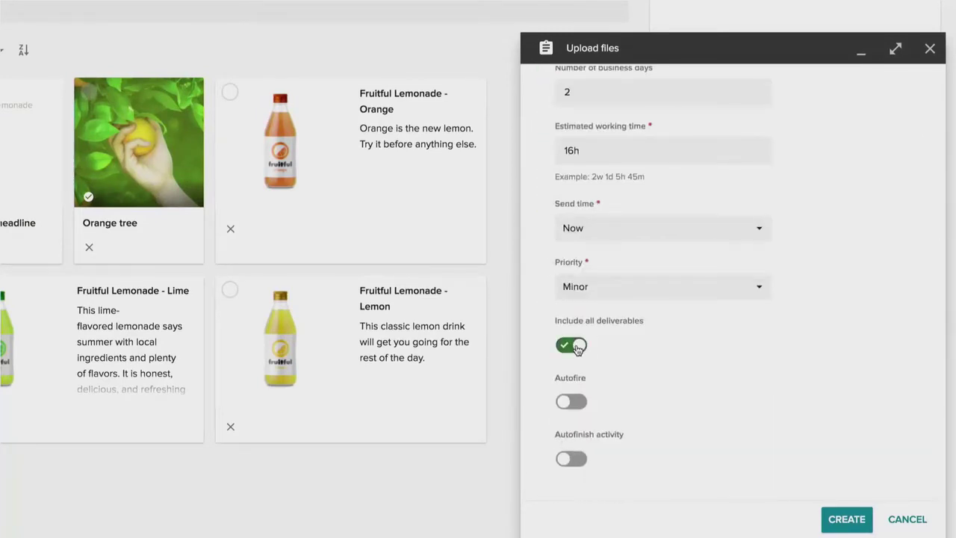
{"action": "left_click", "coordinate": [610, 280]}
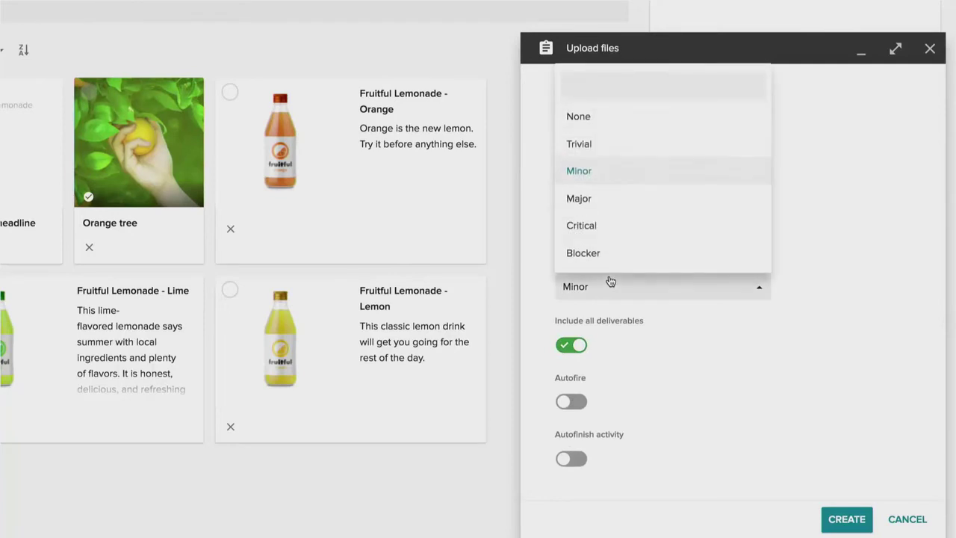
{"action": "left_click", "coordinate": [609, 203]}
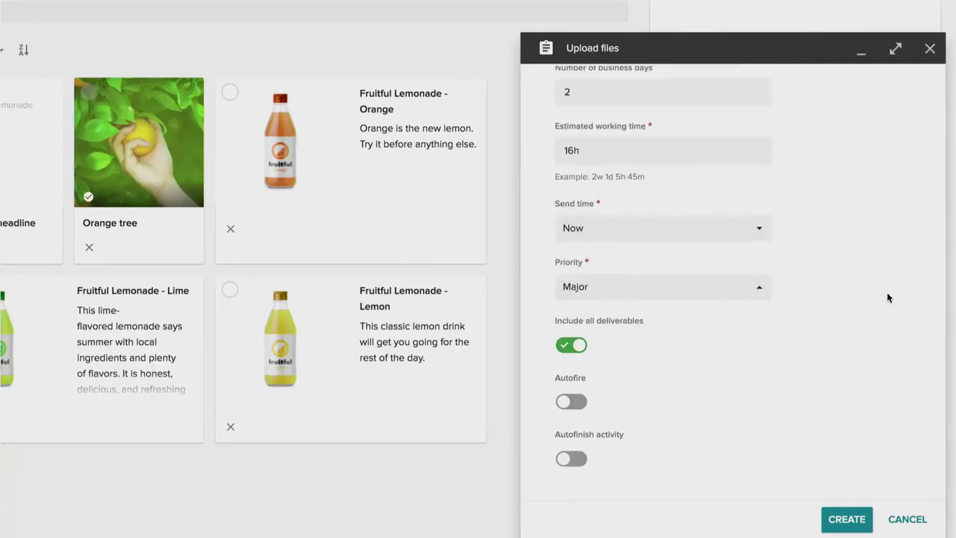
{"action": "left_click", "coordinate": [856, 524]}
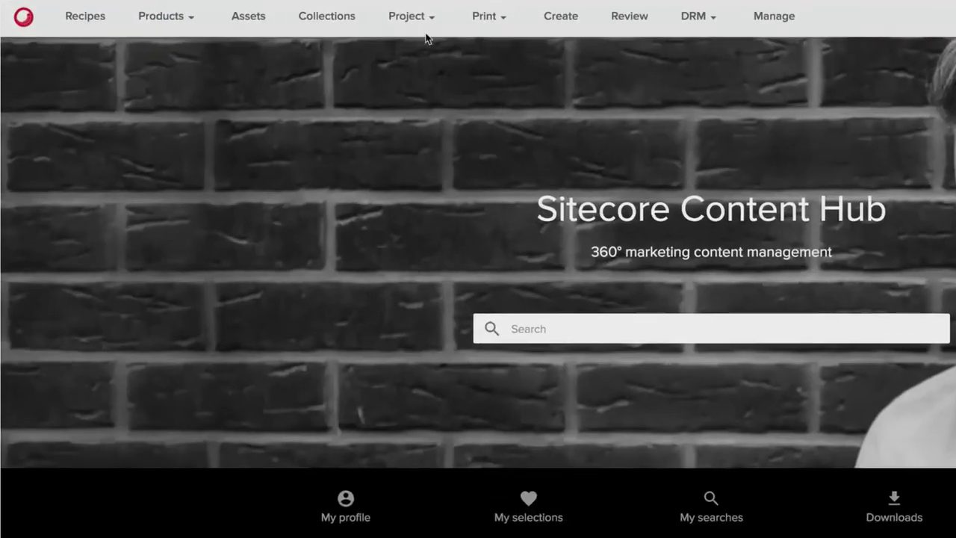
Step: Filter the project tasks to those assigned to me and open the Upload files task
{"action": "left_click", "coordinate": [286, 20]}
{"action": "left_click", "coordinate": [420, 122]}
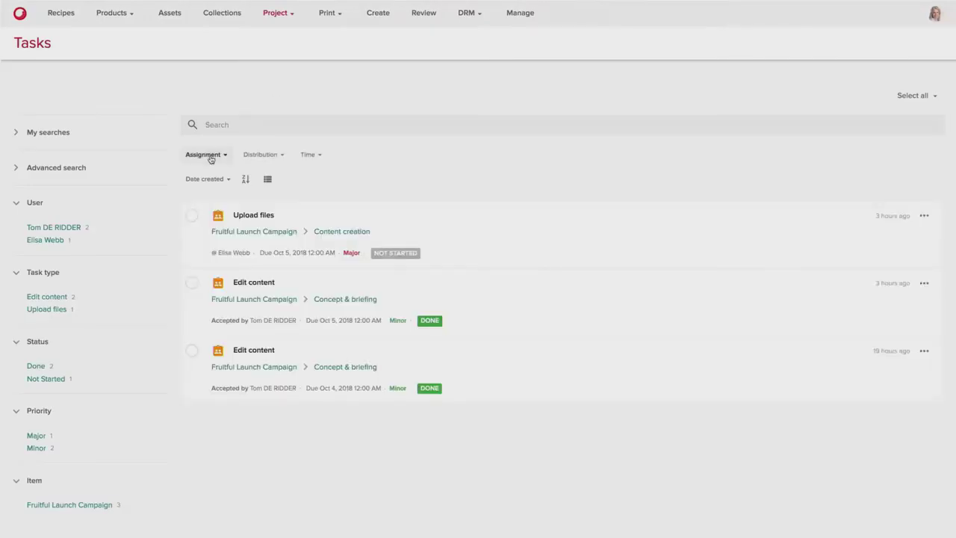
{"action": "left_click", "coordinate": [204, 155]}
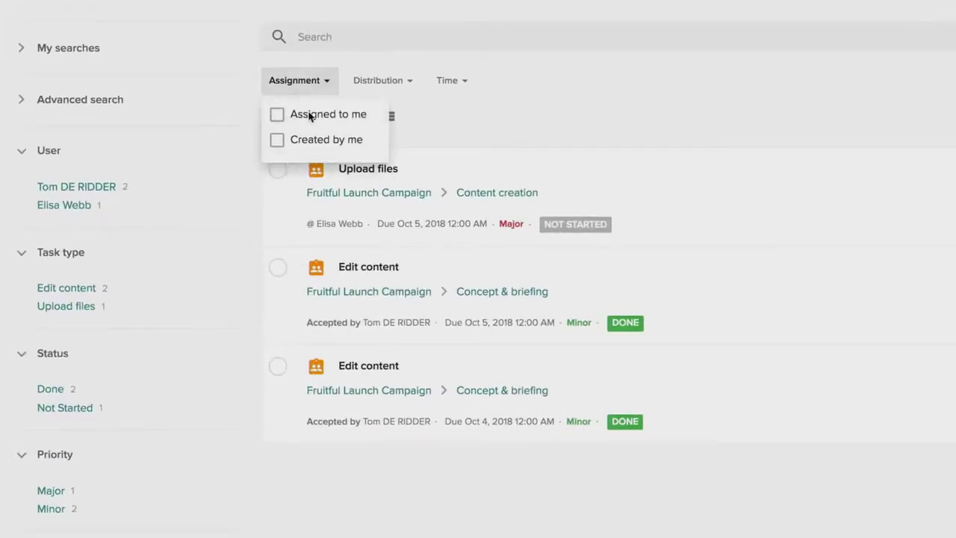
{"action": "left_click", "coordinate": [309, 116]}
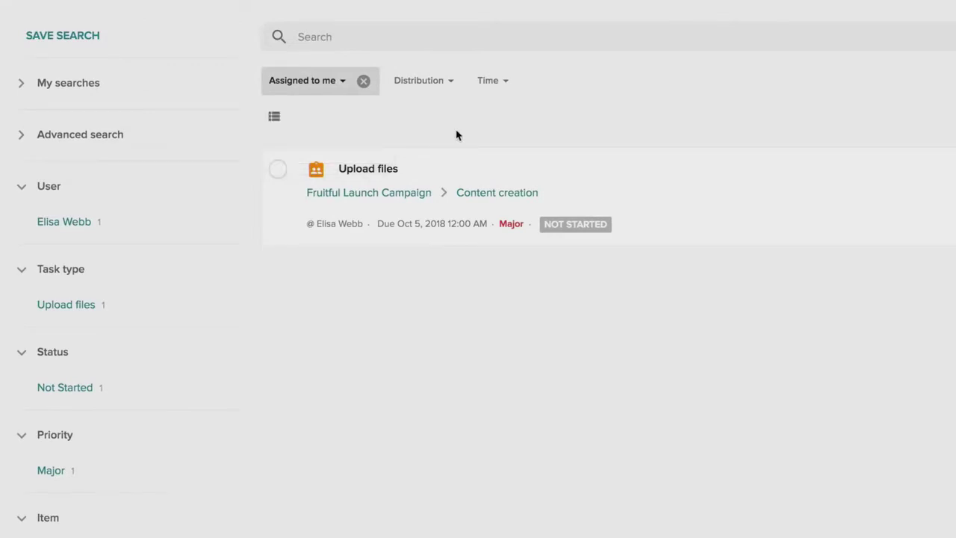
{"action": "left_click", "coordinate": [385, 169]}
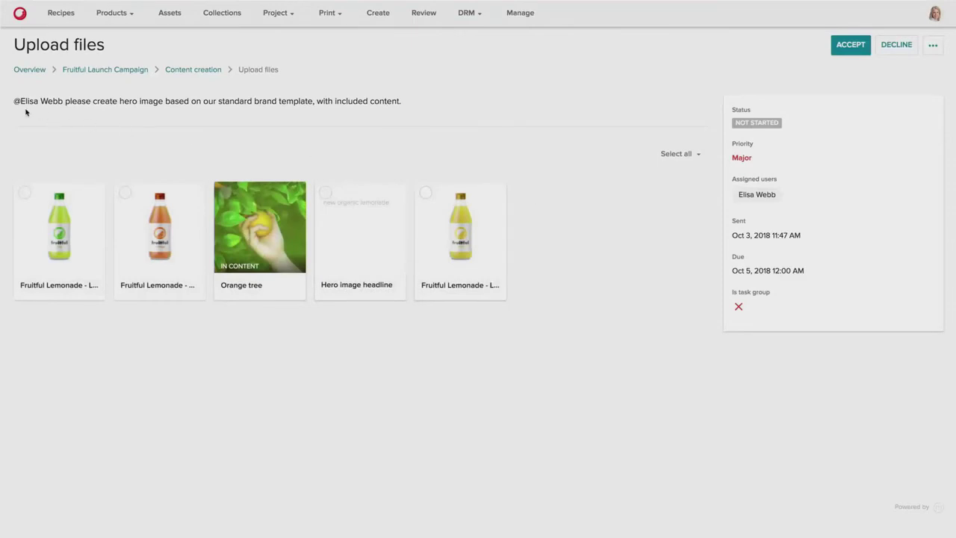
Step: Read the task's instructions, accept the task and open the details of its Orange tree asset
{"action": "left_click_drag", "start_coordinate": [15, 101], "coordinate": [437, 102]}
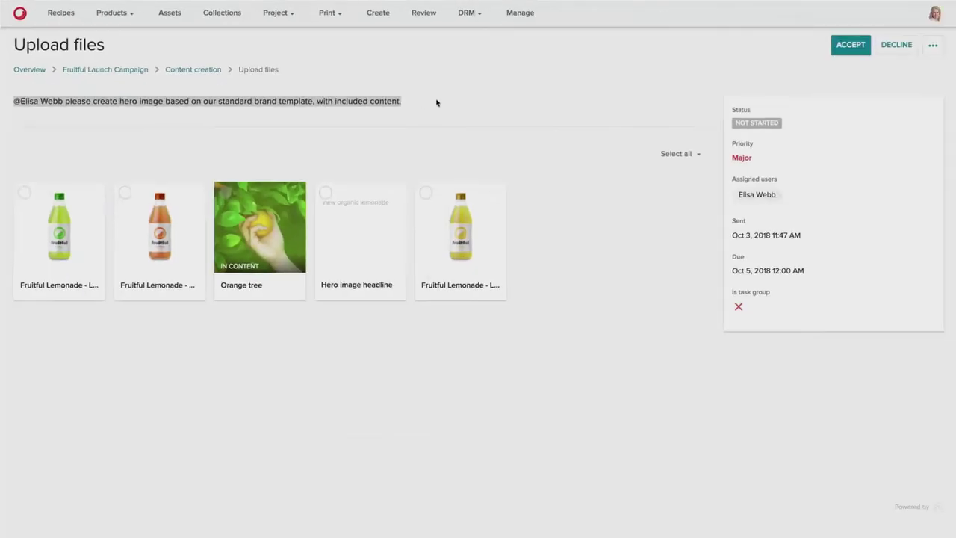
{"action": "left_click", "coordinate": [438, 106]}
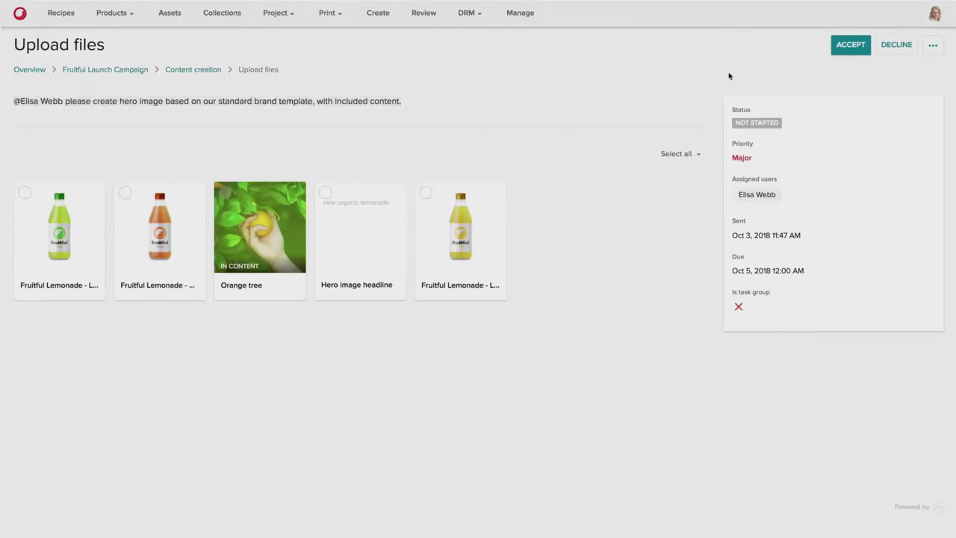
{"action": "left_click", "coordinate": [842, 46]}
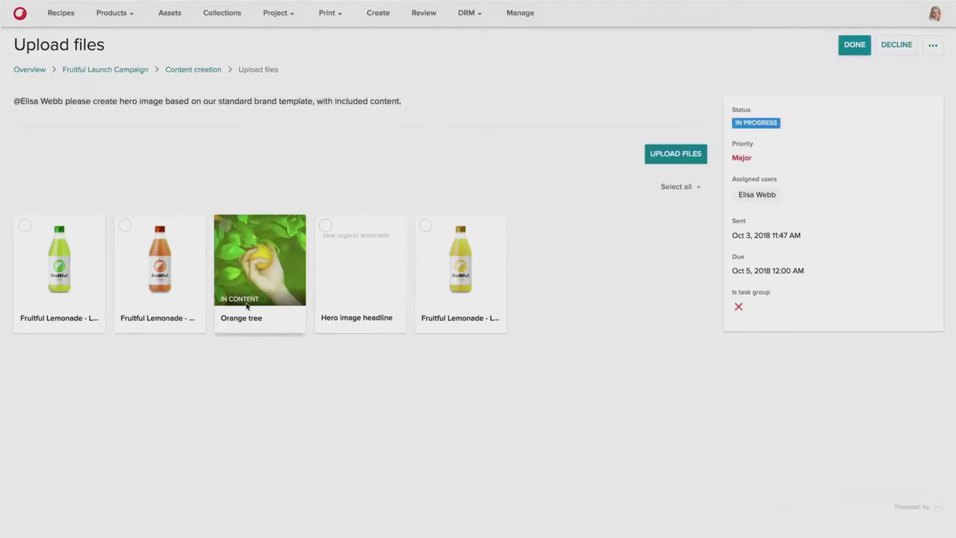
{"action": "left_click", "coordinate": [245, 320]}
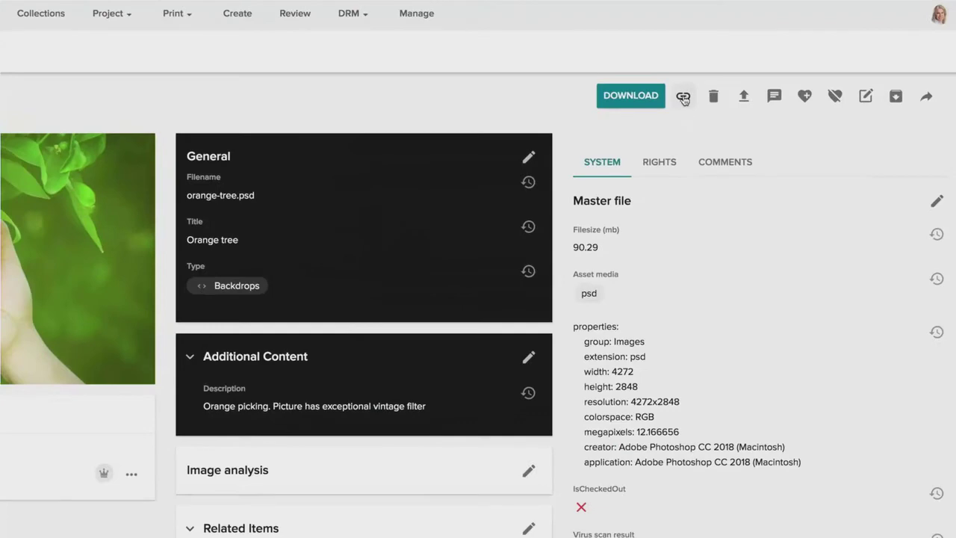
Step: Switch to InDesign and place the Orange tree asset's linked file as the backdrop of fruitful-hero.indd, then return to Content Hub
{"action": "left_click", "coordinate": [682, 99]}
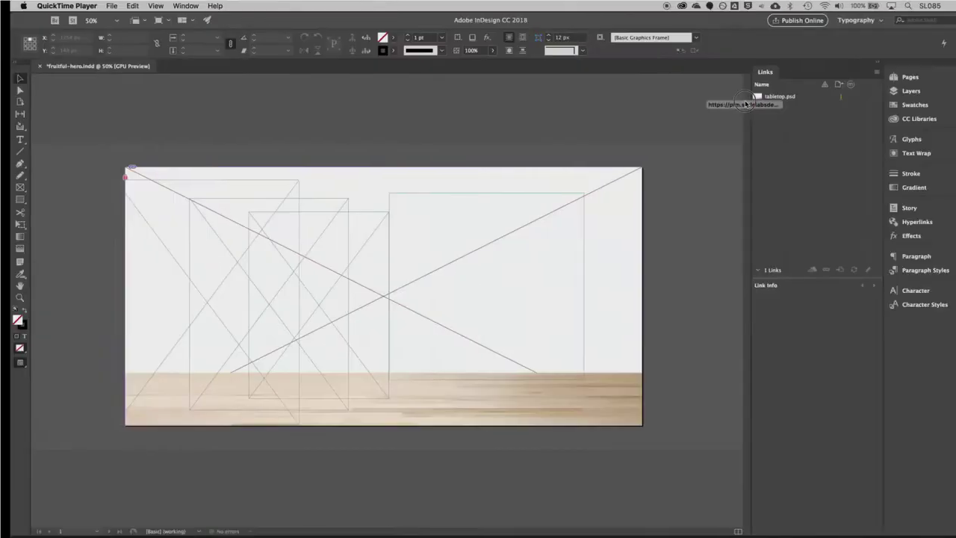
{"action": "left_click_drag", "start_coordinate": [744, 104], "coordinate": [547, 227]}
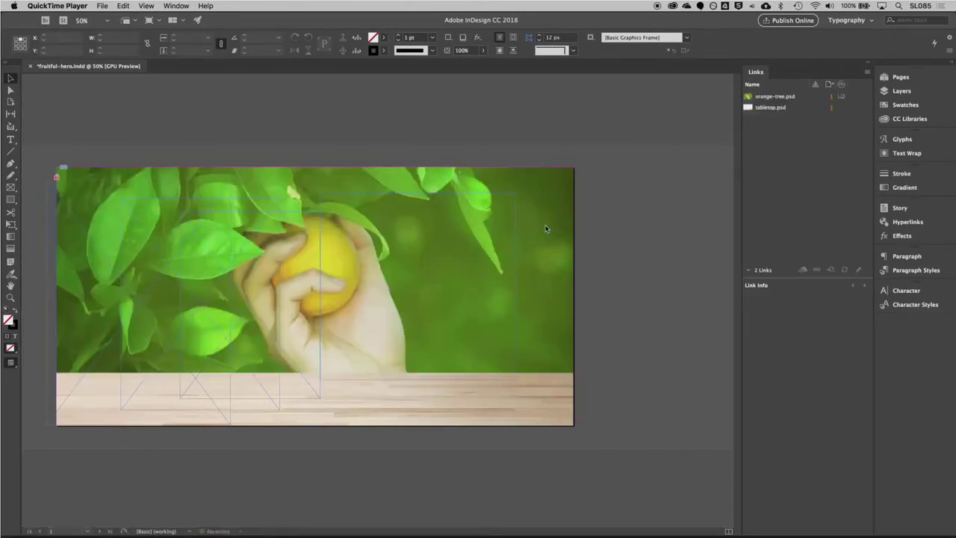
{"action": "key", "text": "ctrl+Left"}
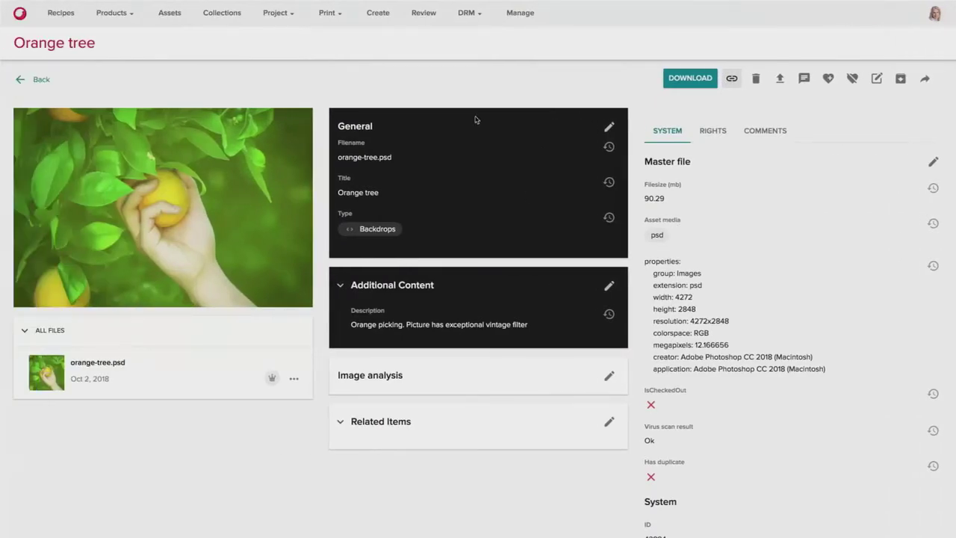
Step: Place the Fruitful orange, lime and lemon packshots from the Upload files task into the bottle frames of fruitful-hero.indd in InDesign
{"action": "left_click", "coordinate": [36, 79]}
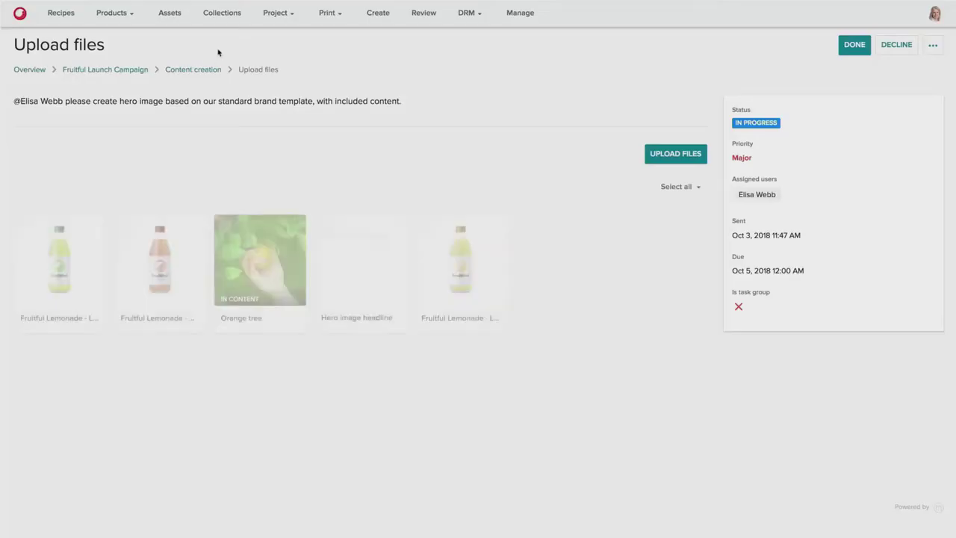
{"action": "left_click", "coordinate": [174, 319]}
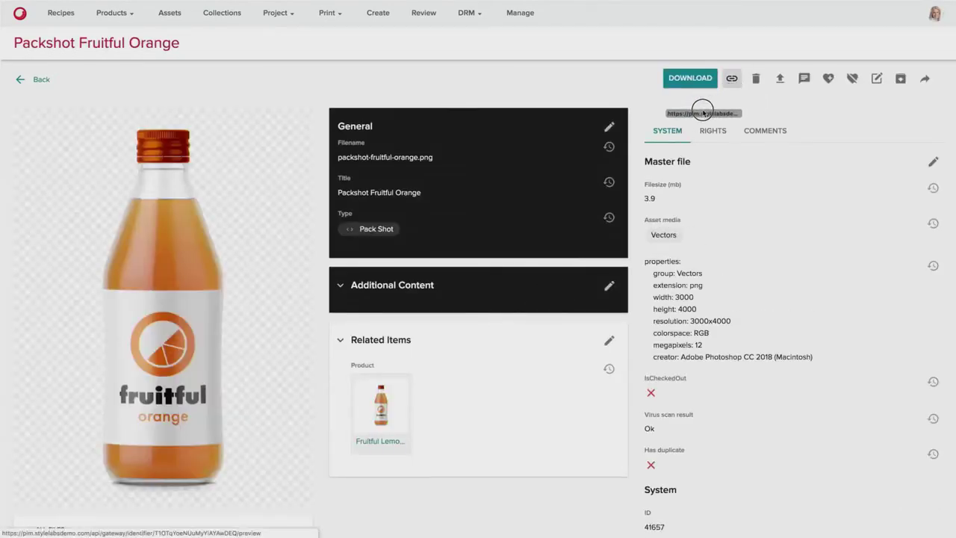
{"action": "left_click_drag", "start_coordinate": [694, 112], "coordinate": [107, 197]}
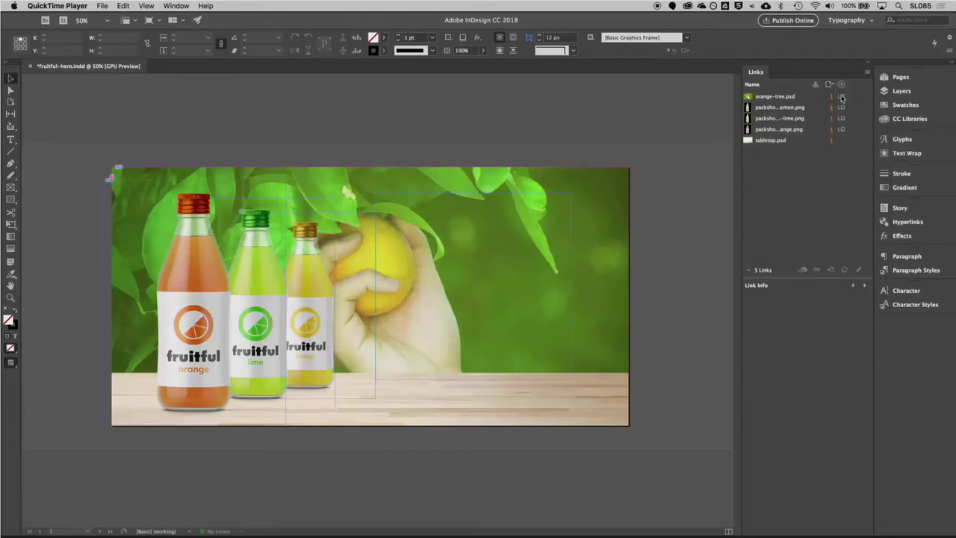
{"action": "left_click", "coordinate": [792, 99]}
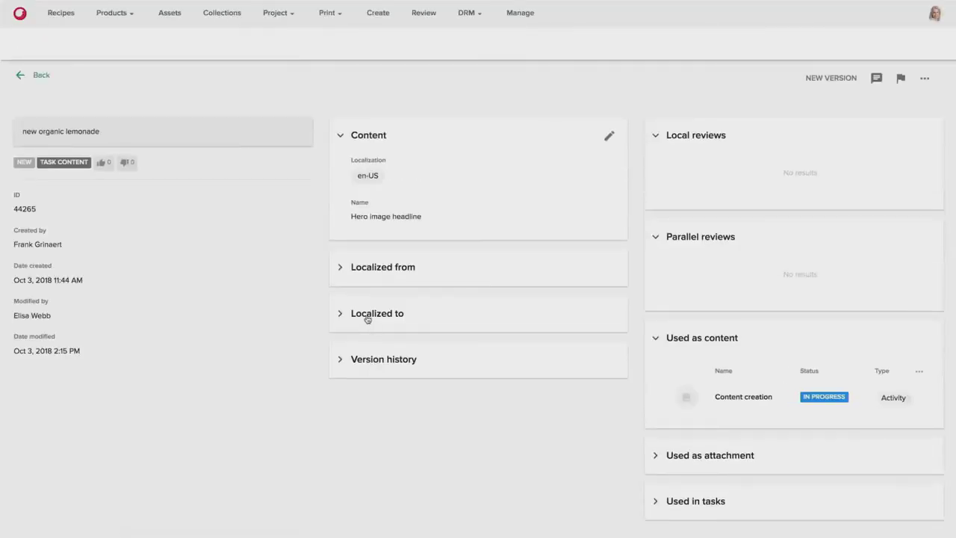
Step: Copy the "new organic lemonade" text from the Hero image headline in Content Hub and paste it into the InDesign headline frame
{"action": "left_click_drag", "start_coordinate": [166, 195], "coordinate": [30, 189]}
{"action": "right_click", "coordinate": [65, 191]}
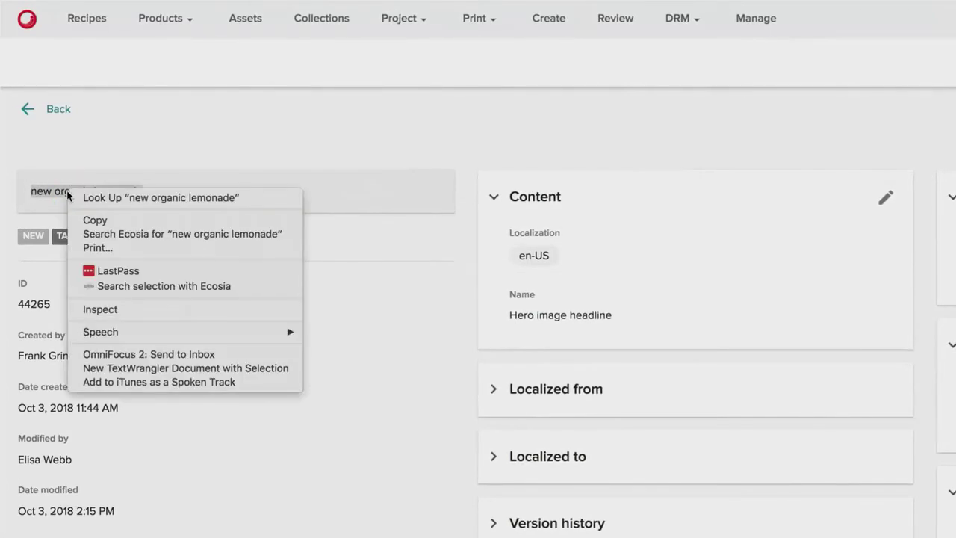
{"action": "left_click", "coordinate": [91, 219]}
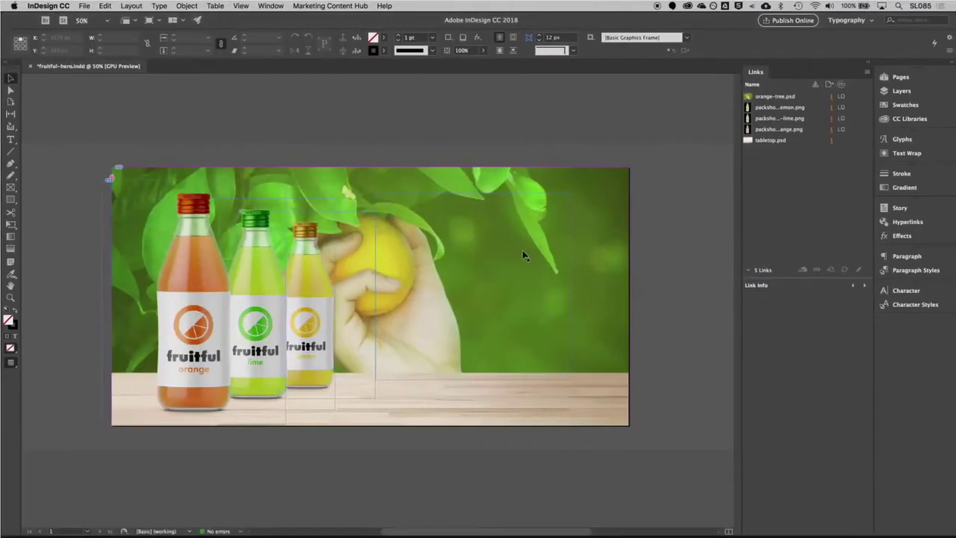
{"action": "key", "text": "t"}
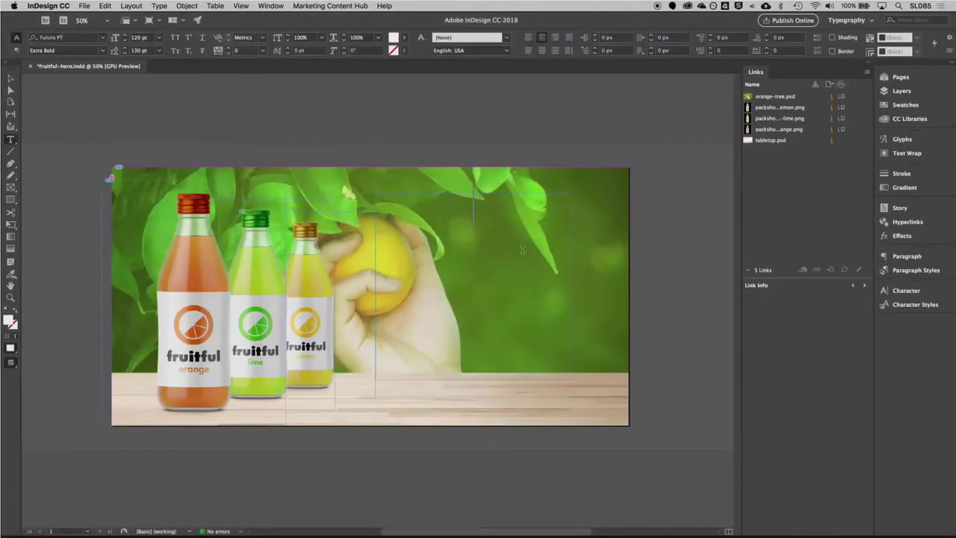
{"action": "left_click", "coordinate": [522, 249]}
{"action": "key", "text": "ctrl+v"}
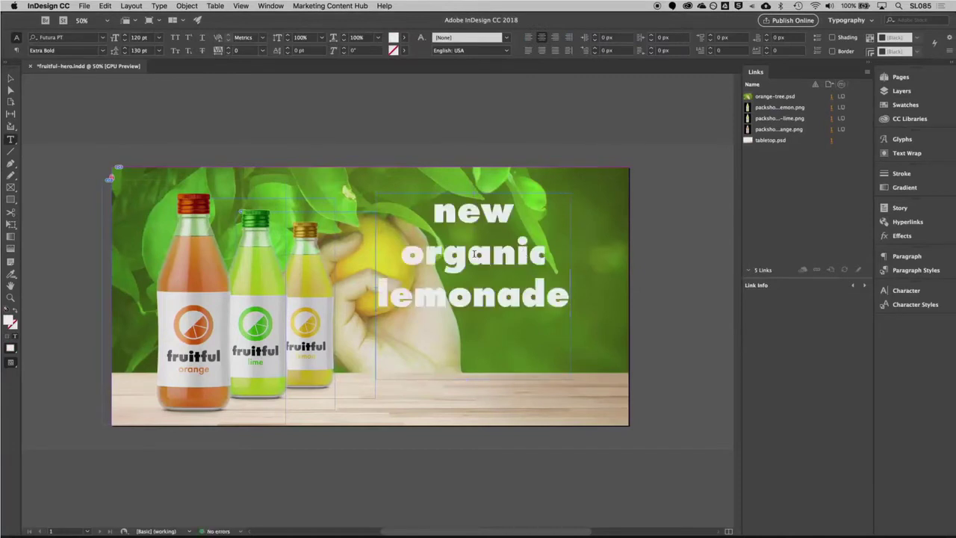
Step: Enlarge the headline words to the width of the frame, setting "organic" to 160 pt and "new" to 285 pt
{"action": "double_click", "coordinate": [522, 249]}
{"action": "left_click", "coordinate": [905, 289]}
{"action": "left_click", "coordinate": [791, 330]}
{"action": "scroll", "coordinate": [792, 330], "scroll_direction": "up", "scroll_amount": 4}
{"action": "double_click", "coordinate": [472, 211]}
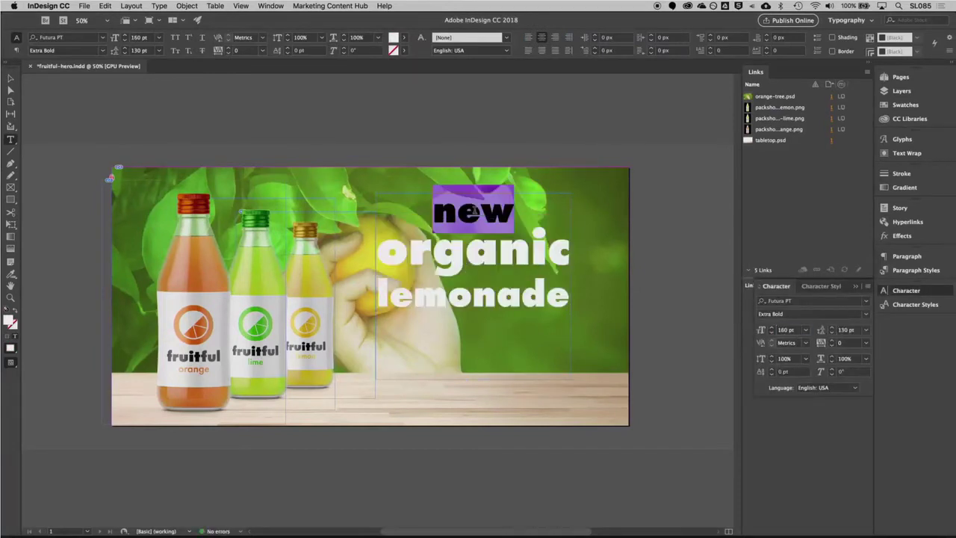
{"action": "left_click", "coordinate": [792, 329]}
{"action": "scroll", "coordinate": [791, 329], "scroll_direction": "up", "scroll_amount": 16}
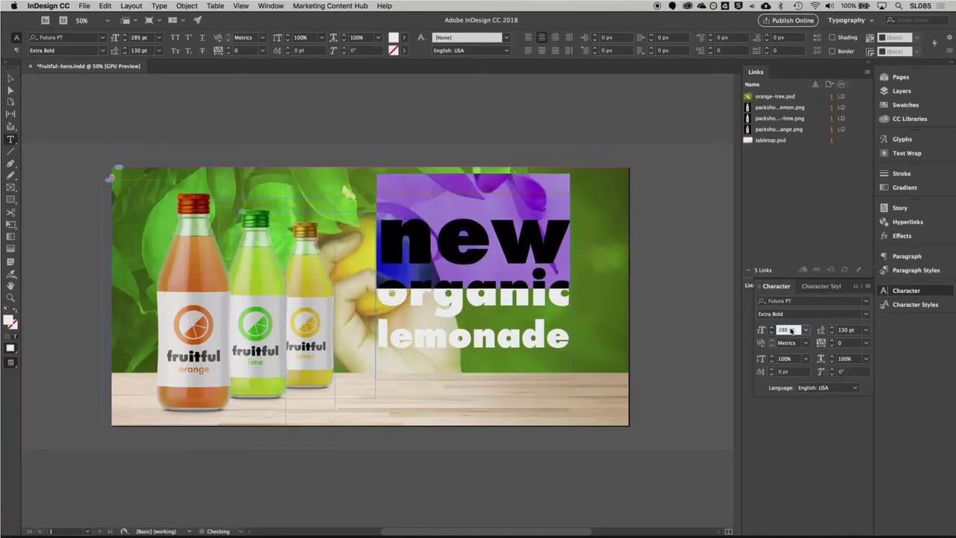
{"action": "key", "text": "Escape"}
{"action": "left_click", "coordinate": [694, 299]}
Step: Export the hero image as a PDF using the High Quality Print preset
{"action": "left_click", "coordinate": [85, 5]}
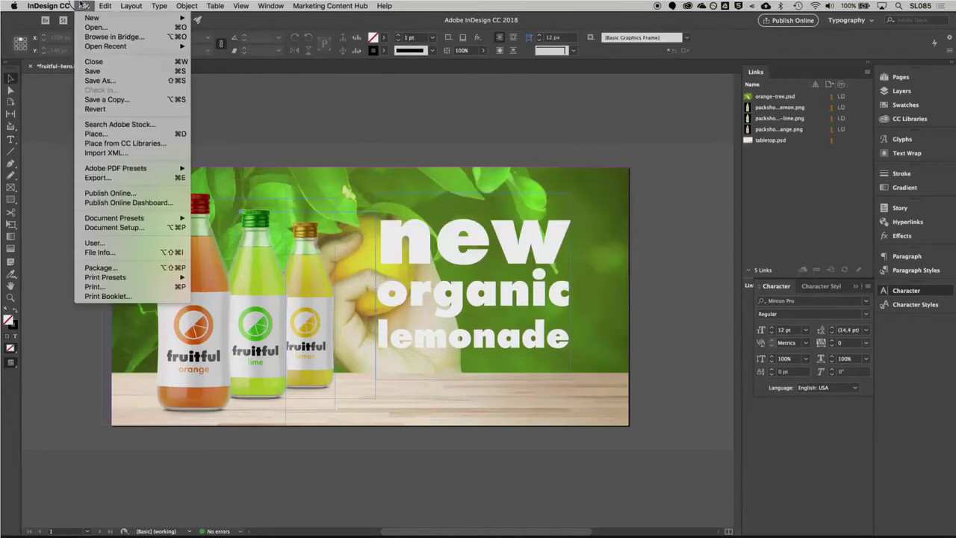
{"action": "mouse_move", "coordinate": [129, 170]}
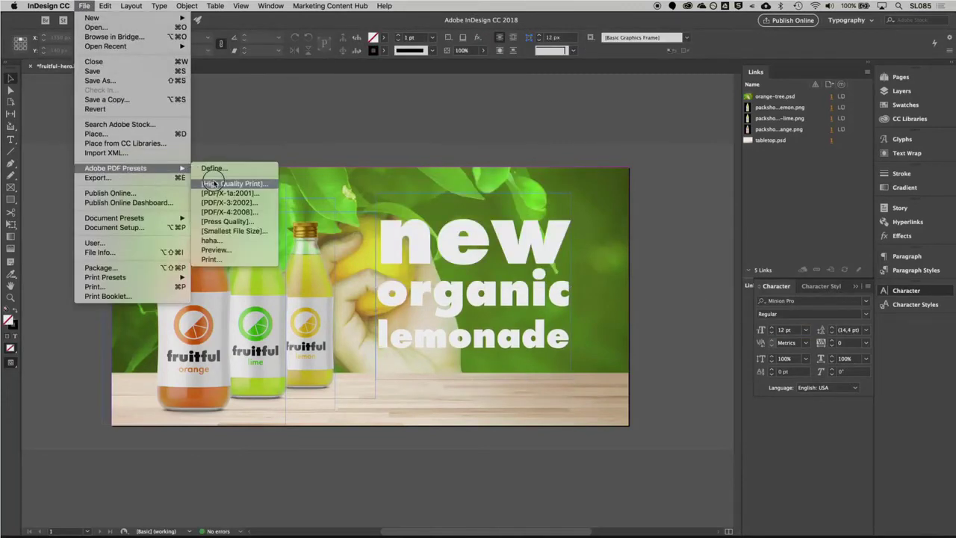
{"action": "left_click", "coordinate": [214, 182]}
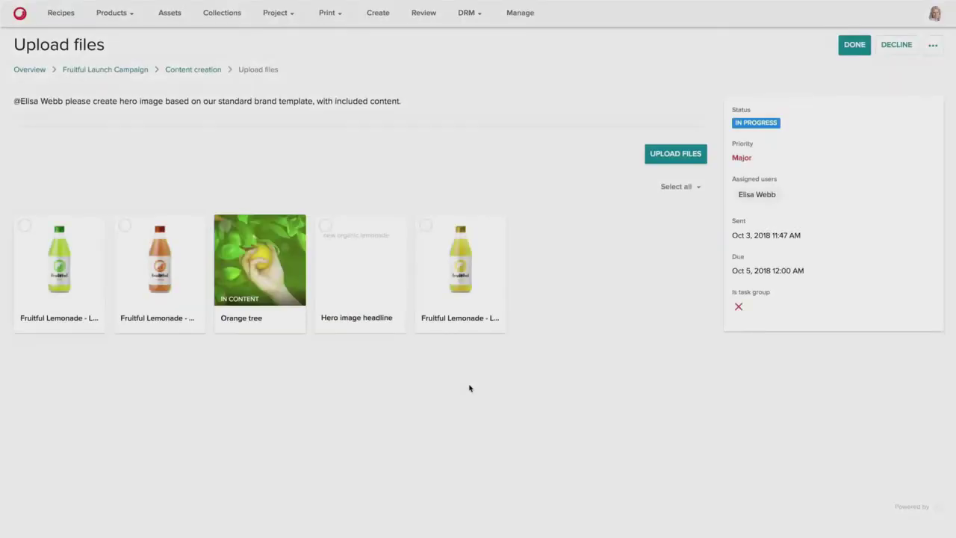
Step: Switch to Content Hub, upload fruitful-hero.pdf to the Upload files task and complete the task with the feedback "Hero image uploaded!"
{"action": "left_click", "coordinate": [657, 154]}
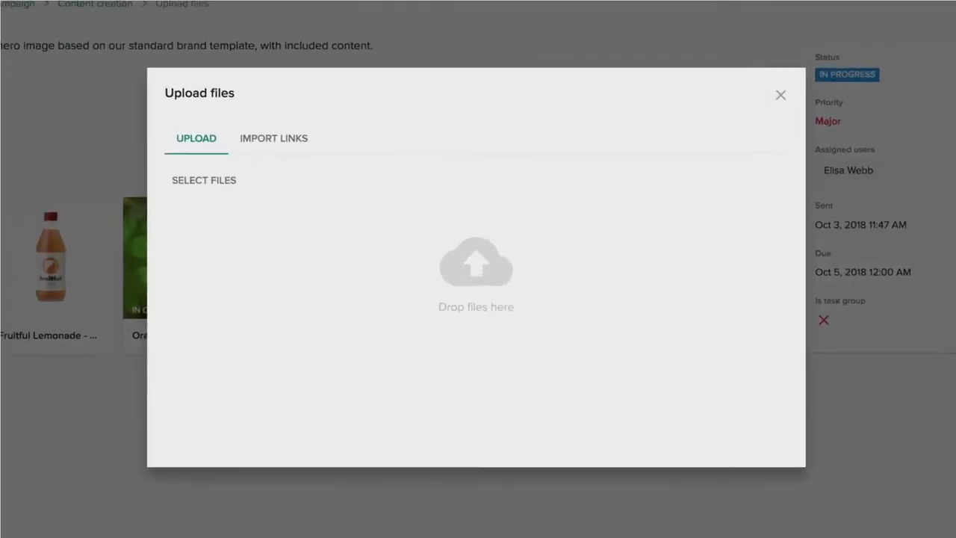
{"action": "left_click_drag", "start_coordinate": [193, 193], "coordinate": [565, 281]}
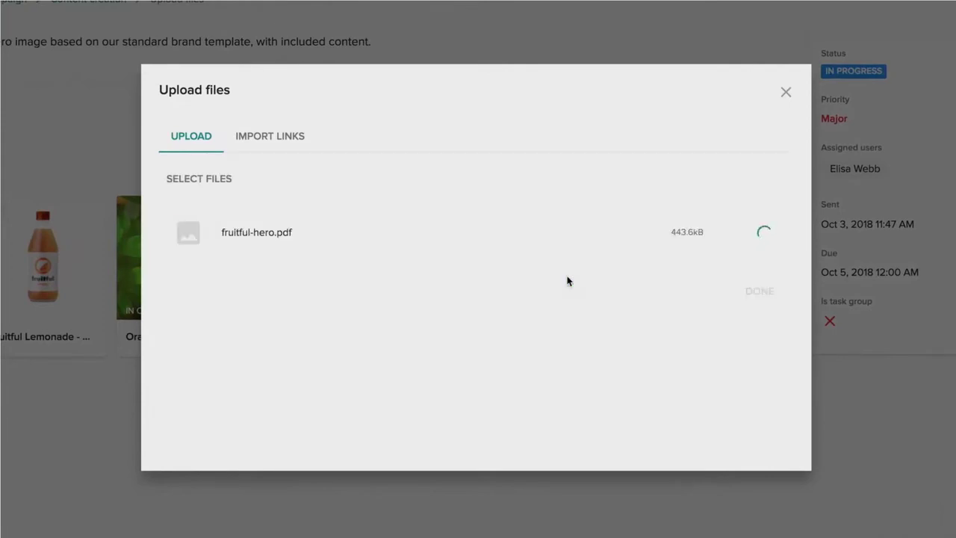
{"action": "left_click", "coordinate": [755, 291]}
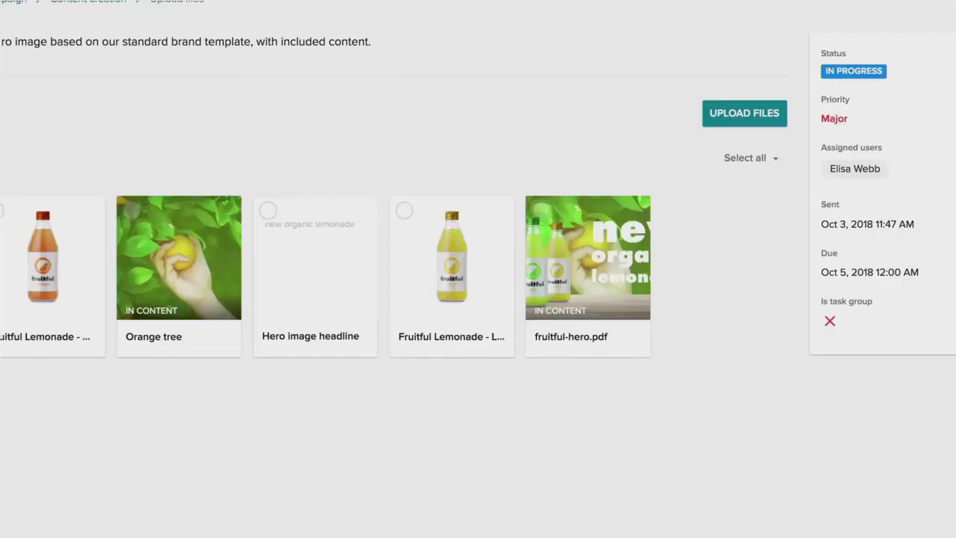
{"action": "type", "text": "Hero image uploaded!"}
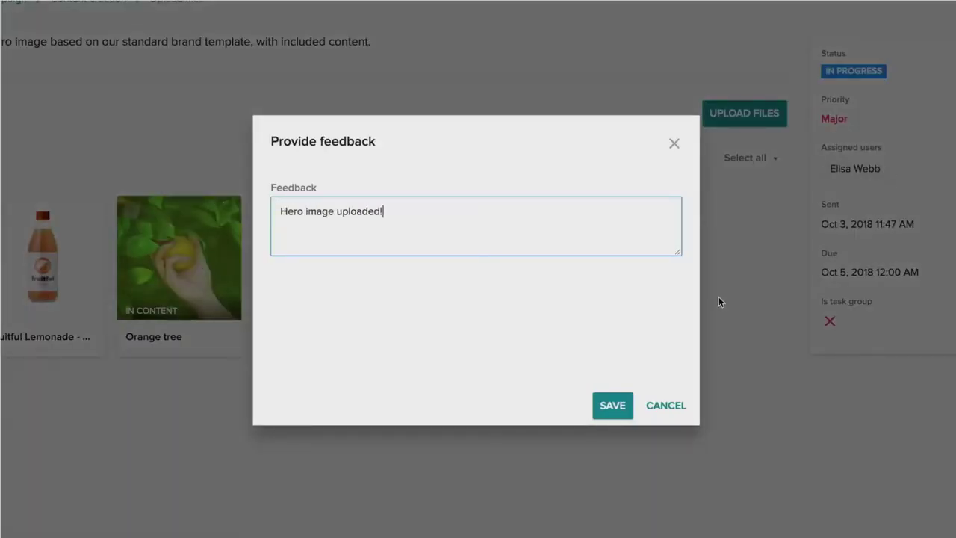
{"action": "left_click", "coordinate": [612, 406]}
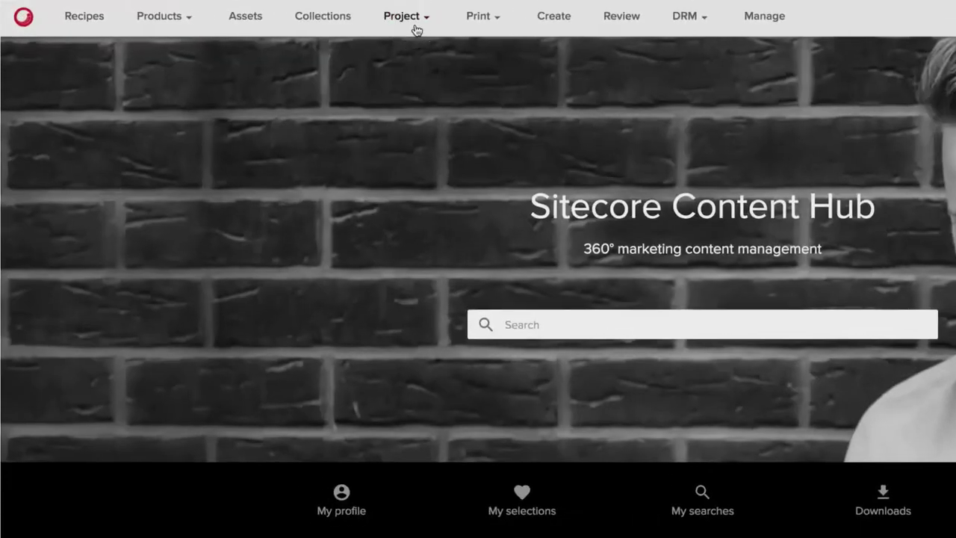
Step: Open the completed Upload files task from the project tasks and review the fruitful-hero.pdf image at full size
{"action": "left_click", "coordinate": [284, 21]}
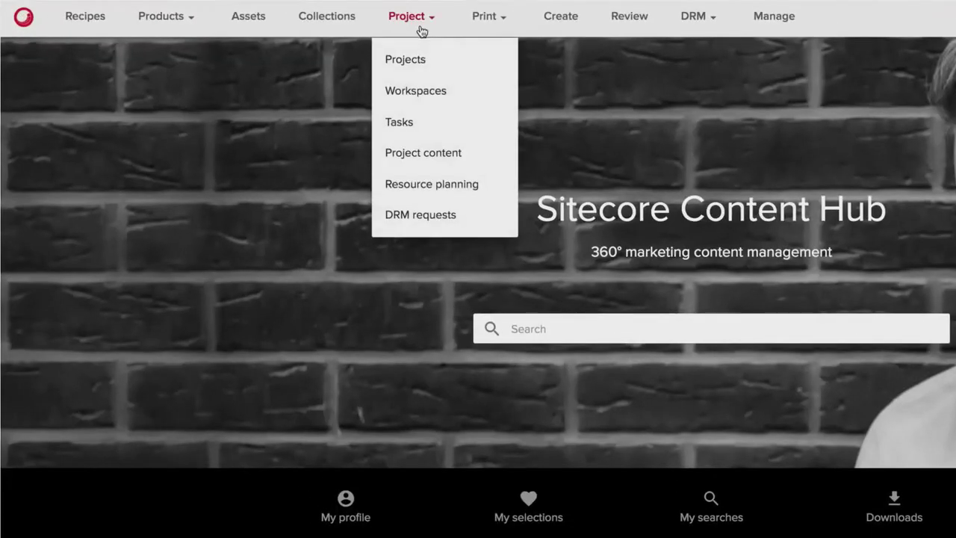
{"action": "left_click", "coordinate": [422, 122]}
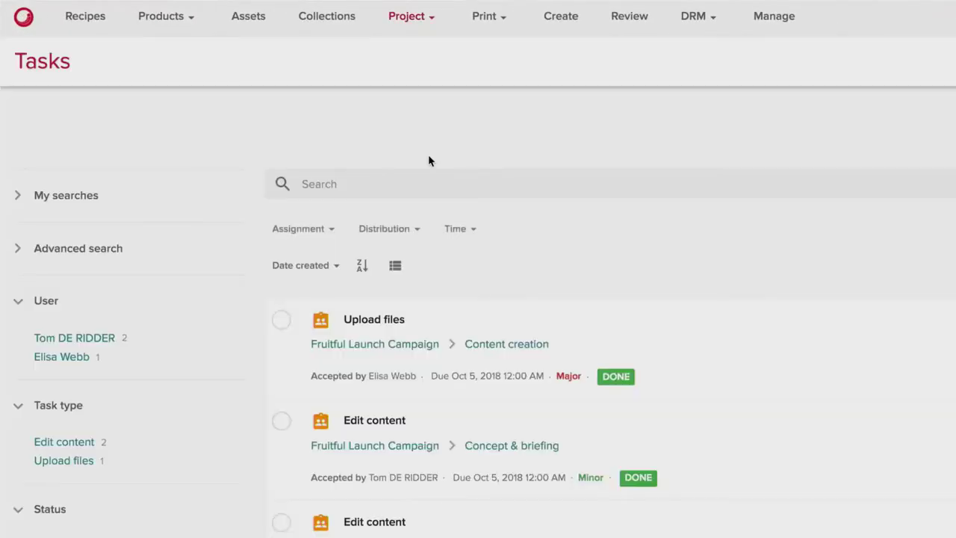
{"action": "left_click", "coordinate": [393, 326]}
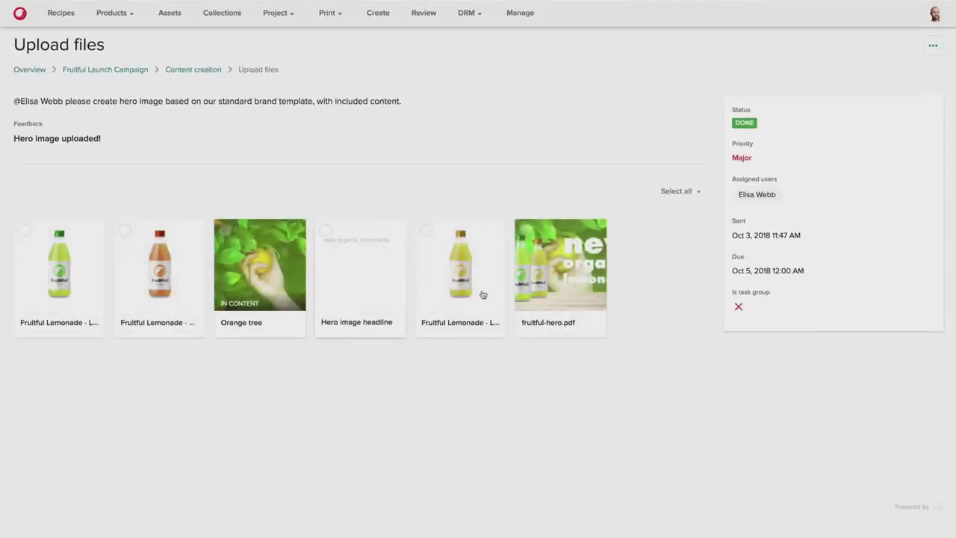
{"action": "left_click", "coordinate": [564, 327]}
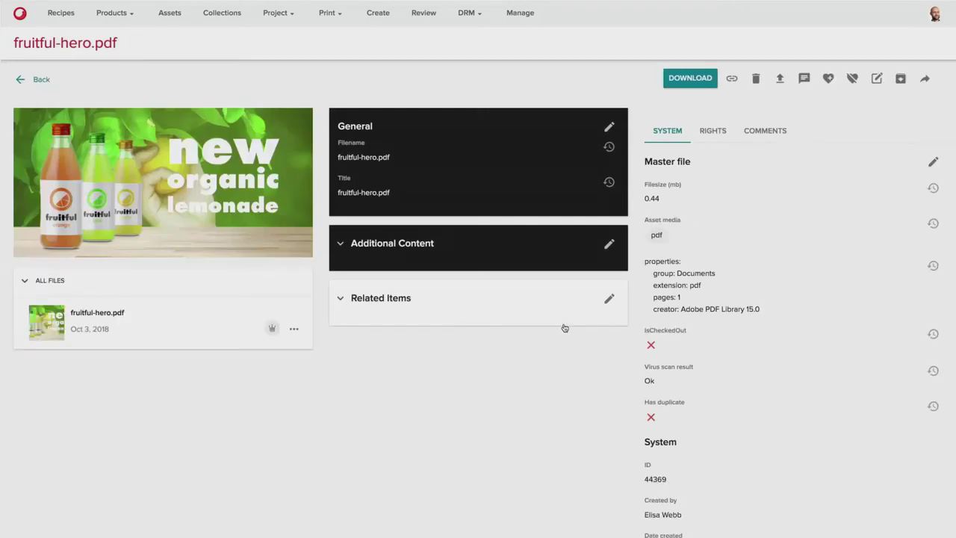
{"action": "left_click", "coordinate": [227, 182]}
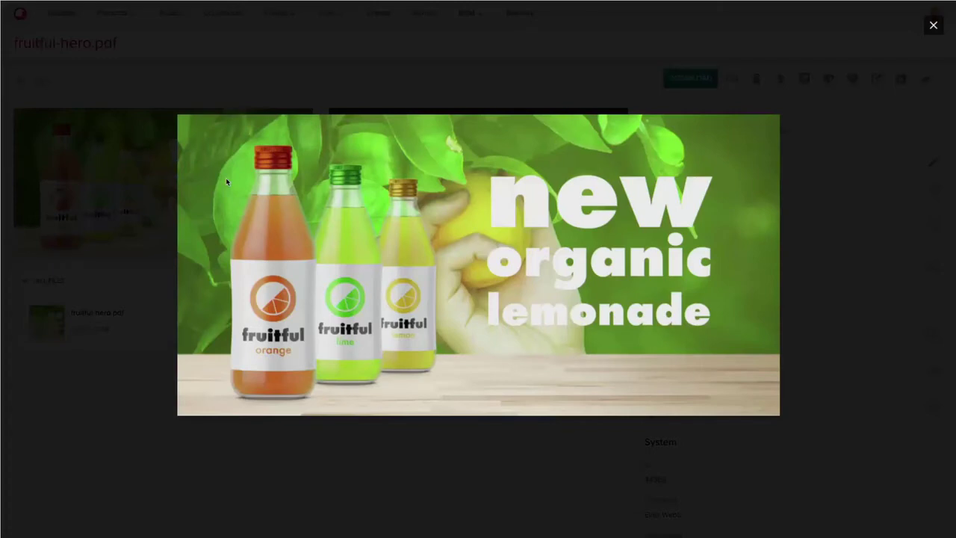
{"action": "left_click", "coordinate": [931, 25]}
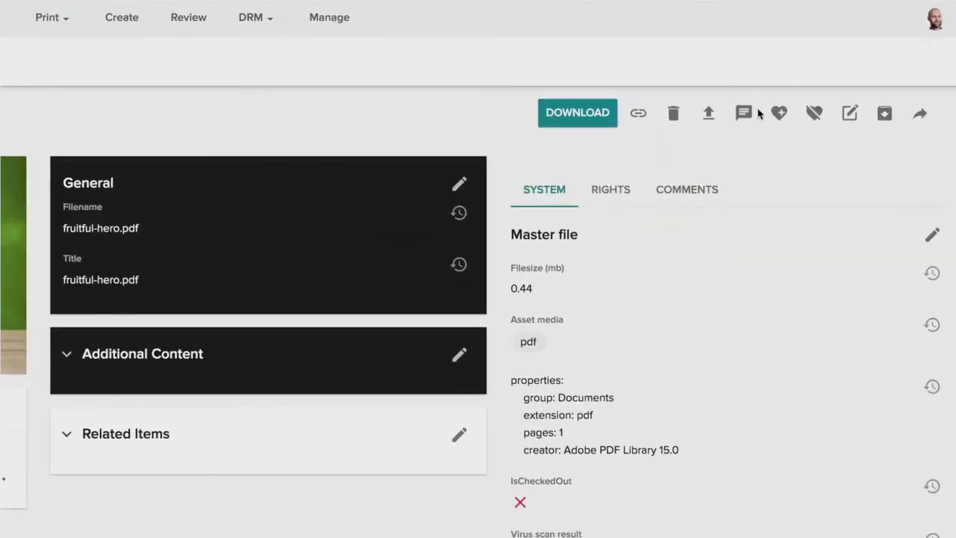
Step: Annotate fruitful-hero.pdf with a box around the light blossom above the hand, commented "Retouch", and return to the task
{"action": "left_click", "coordinate": [742, 117]}
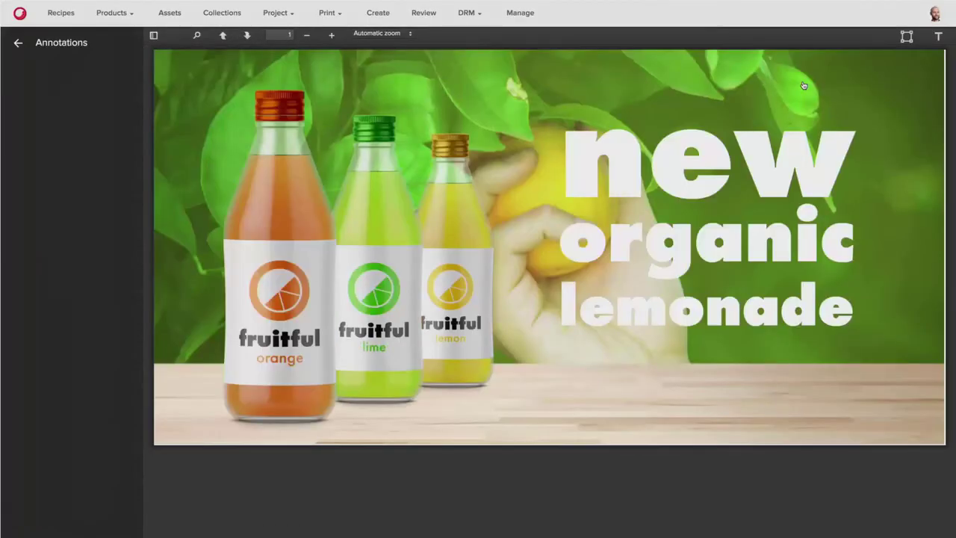
{"action": "left_click", "coordinate": [906, 37]}
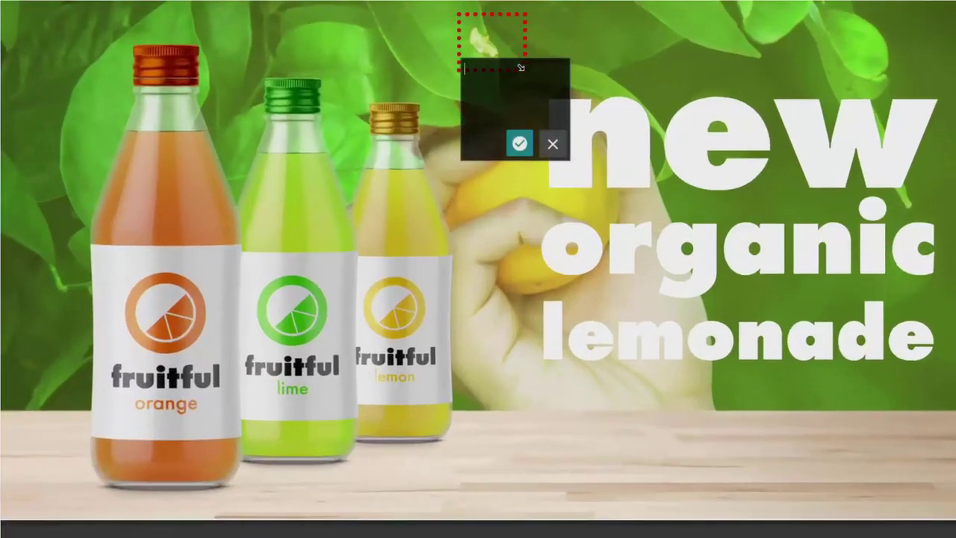
{"action": "type", "text": "Retouch"}
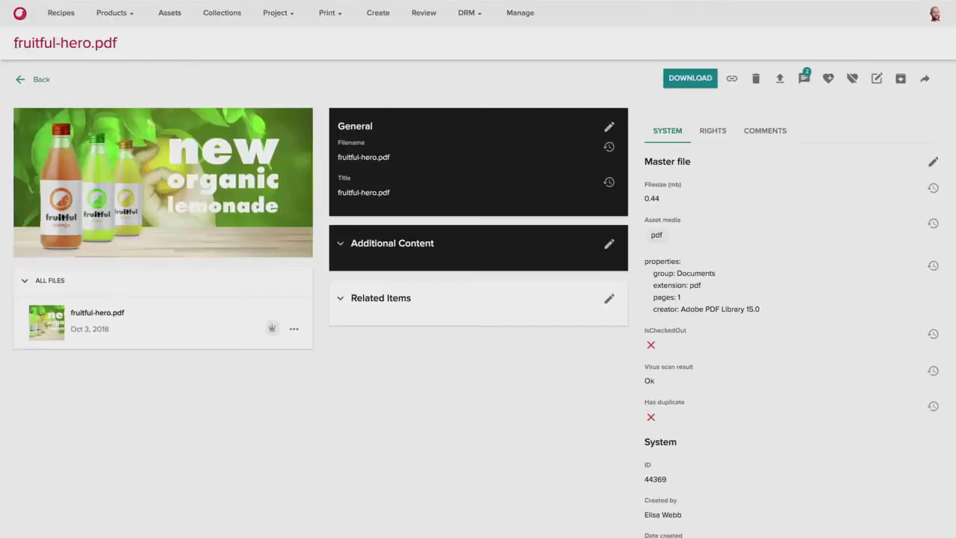
{"action": "left_click", "coordinate": [35, 79]}
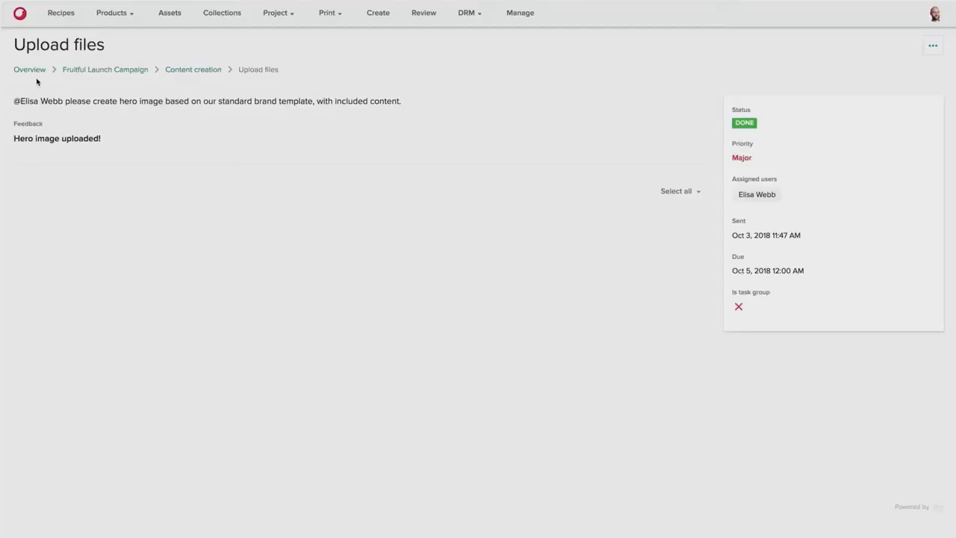
Step: Return to the Content creation stage and start a task mentioning the designer with the description "I've added some annotations. Please rework the hero image."
{"action": "left_click", "coordinate": [192, 71]}
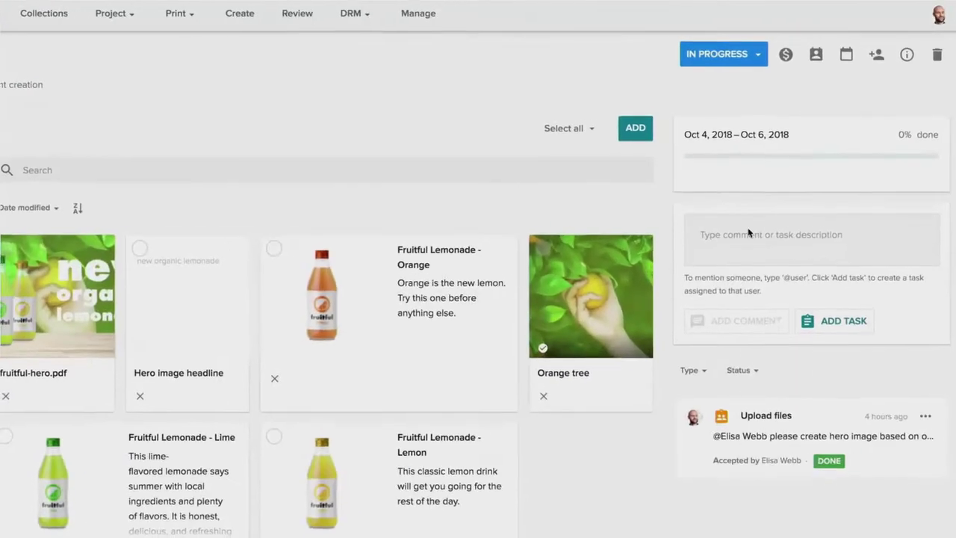
{"action": "left_click", "coordinate": [749, 233]}
{"action": "type", "text": "@"}
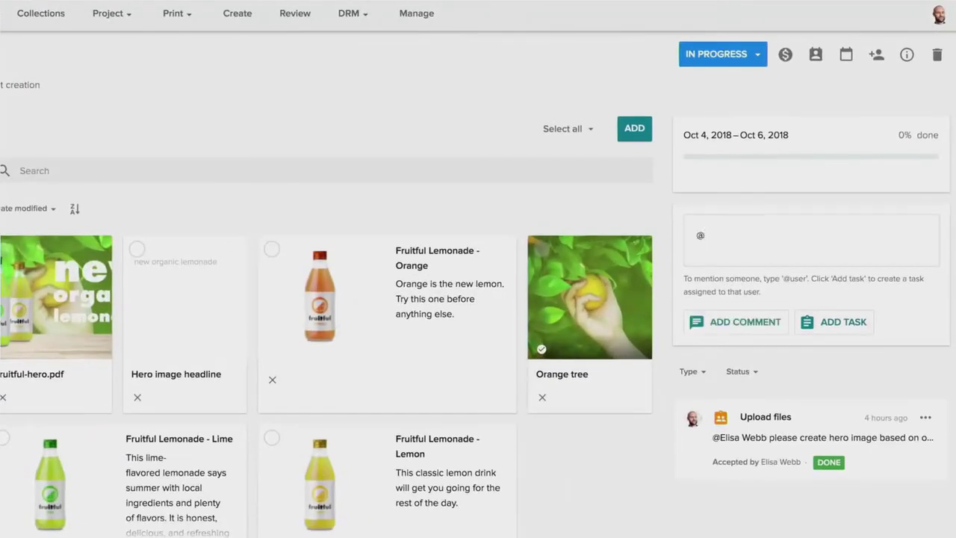
{"action": "type", "text": "elis"}
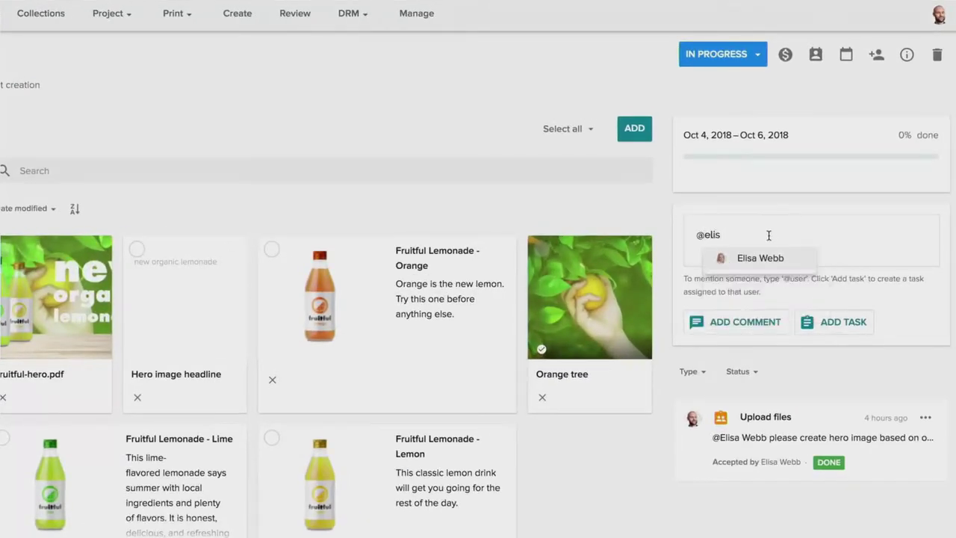
{"action": "left_click", "coordinate": [753, 259]}
{"action": "type", "text": "I've added some annotations. Please rework the hero image."}
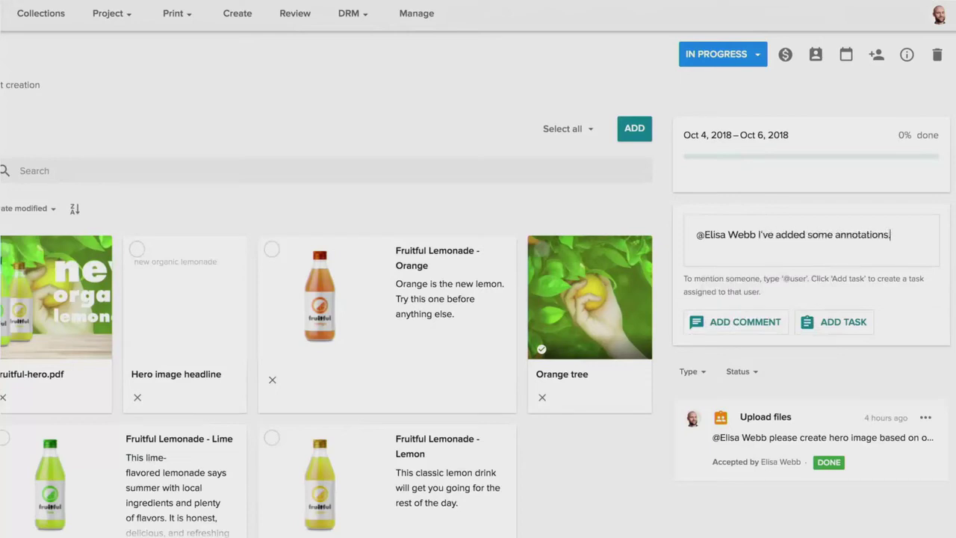
{"action": "left_click", "coordinate": [827, 327]}
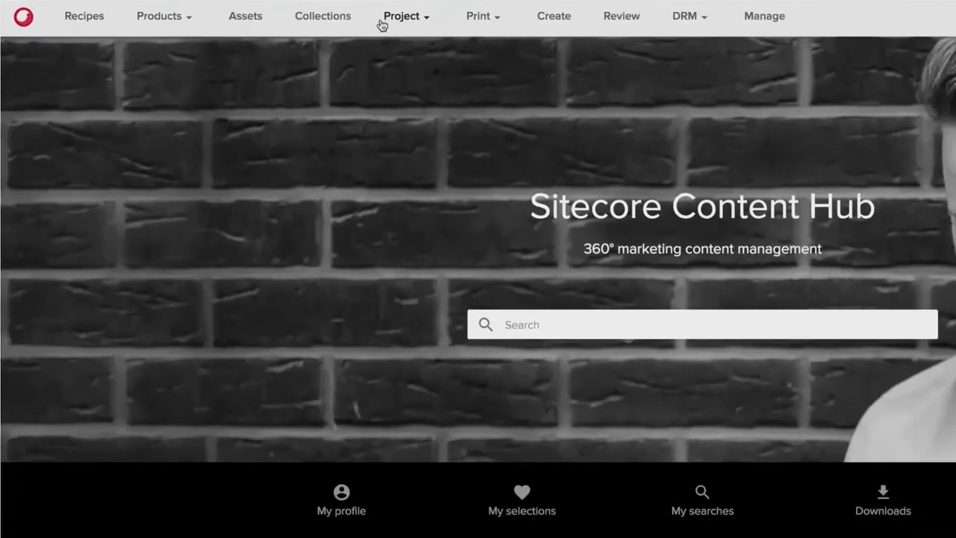
Step: From the designer's account, open the project tasks and open the Upload version task that has not been started
{"action": "left_click", "coordinate": [276, 13]}
{"action": "left_click", "coordinate": [409, 121]}
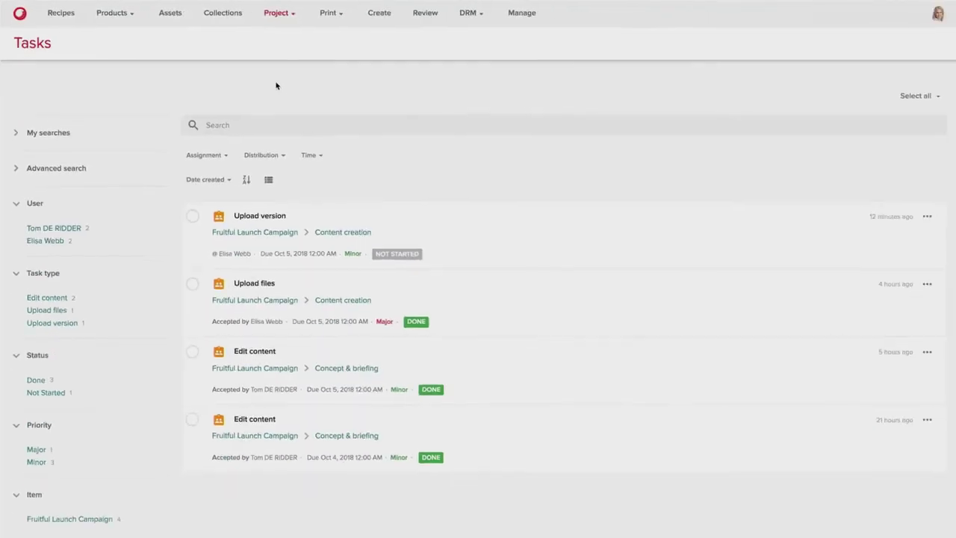
{"action": "left_click", "coordinate": [409, 321]}
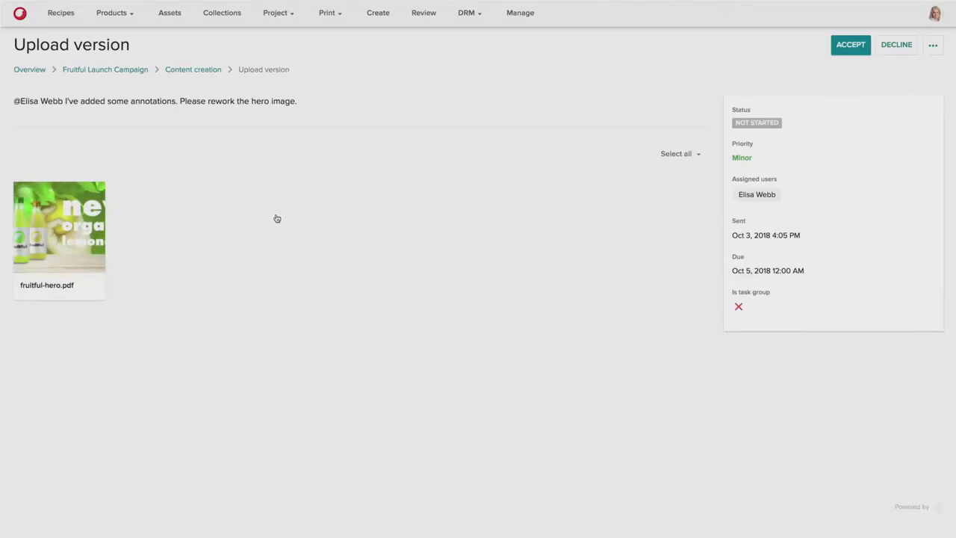
Step: Open fruitful-hero.pdf from the task, examine its "Retouch" and "Remove hand from background" annotations one by one, and return to the task
{"action": "left_click", "coordinate": [50, 290]}
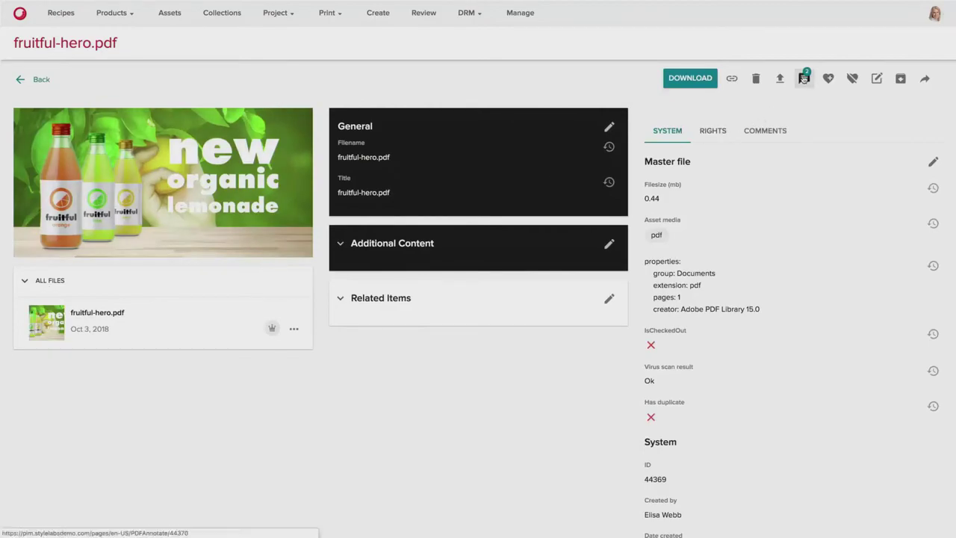
{"action": "left_click", "coordinate": [803, 78]}
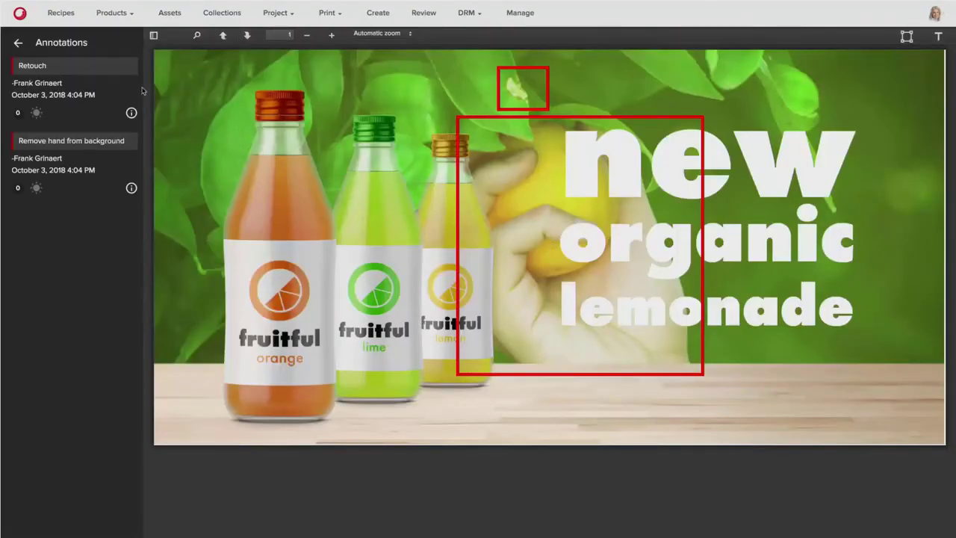
{"action": "left_click", "coordinate": [39, 113]}
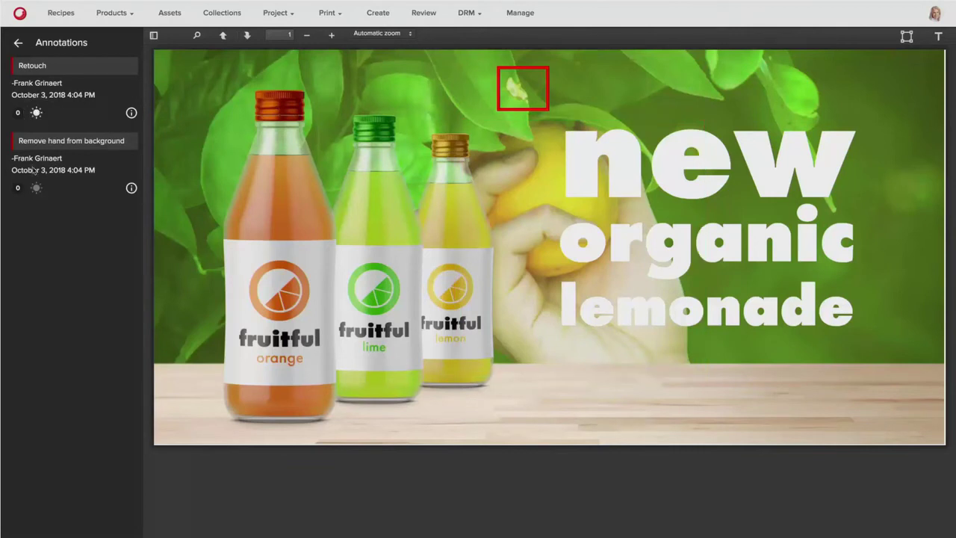
{"action": "left_click", "coordinate": [36, 188]}
{"action": "mouse_move", "coordinate": [522, 228]}
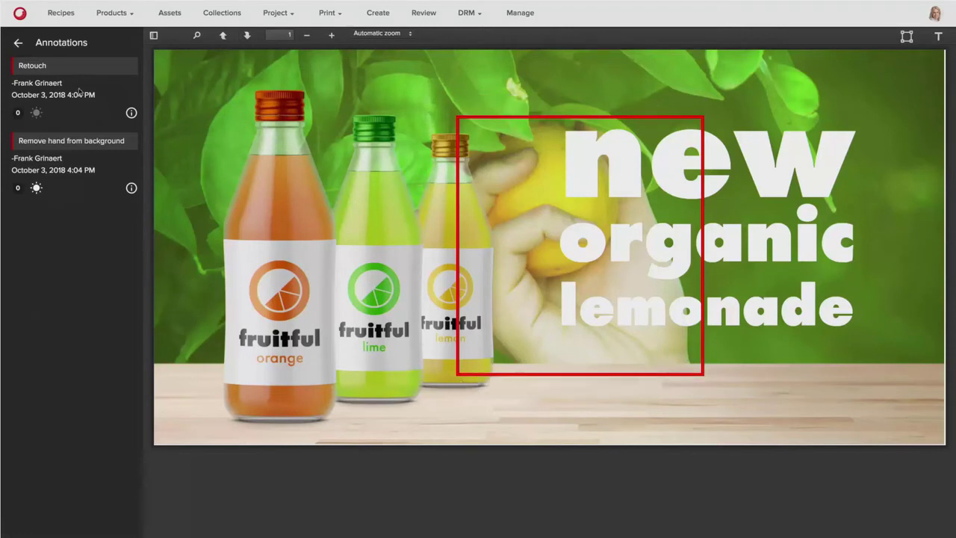
{"action": "left_click", "coordinate": [18, 44]}
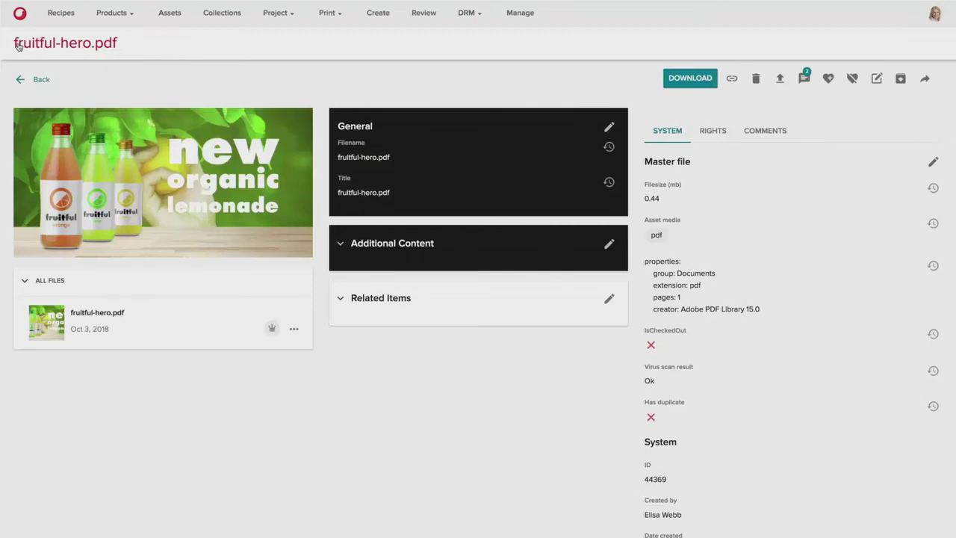
{"action": "left_click", "coordinate": [37, 88]}
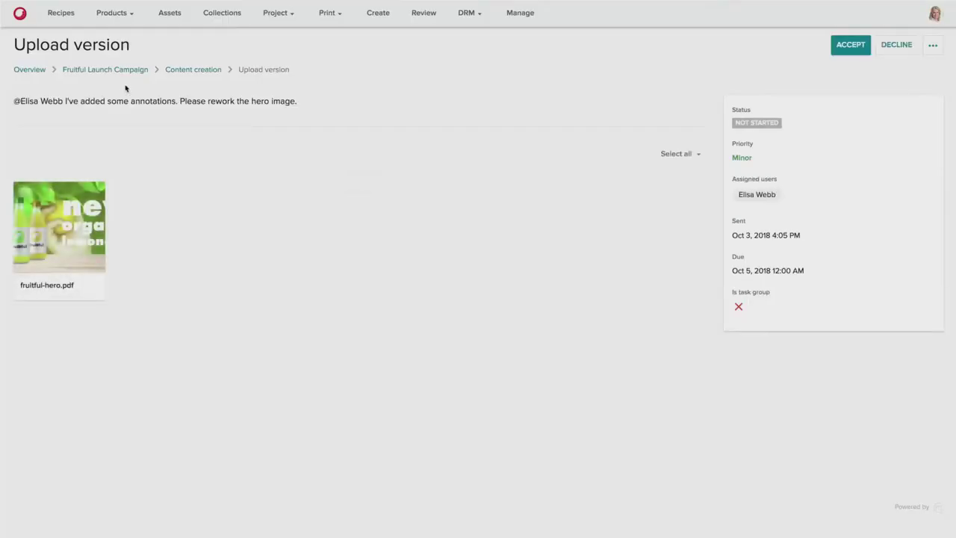
Step: Accept the Upload version task and check out the Orange tree asset from the Content creation stage
{"action": "left_click", "coordinate": [851, 50]}
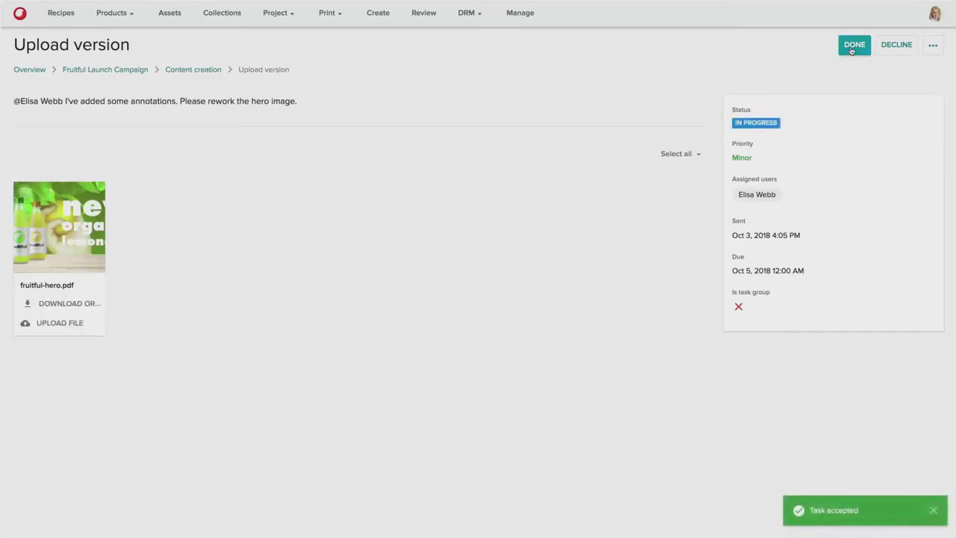
{"action": "left_click", "coordinate": [204, 76]}
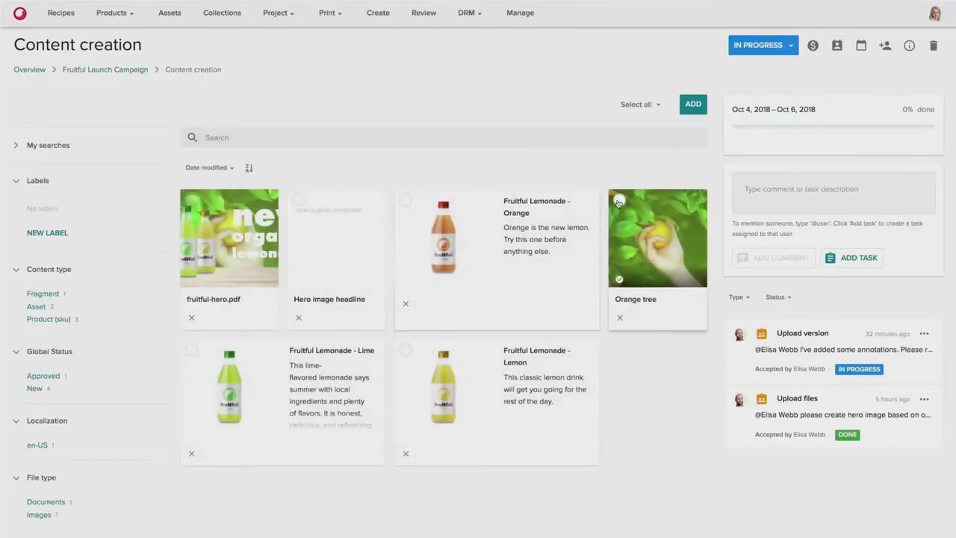
{"action": "left_click", "coordinate": [618, 202]}
{"action": "left_click", "coordinate": [601, 105]}
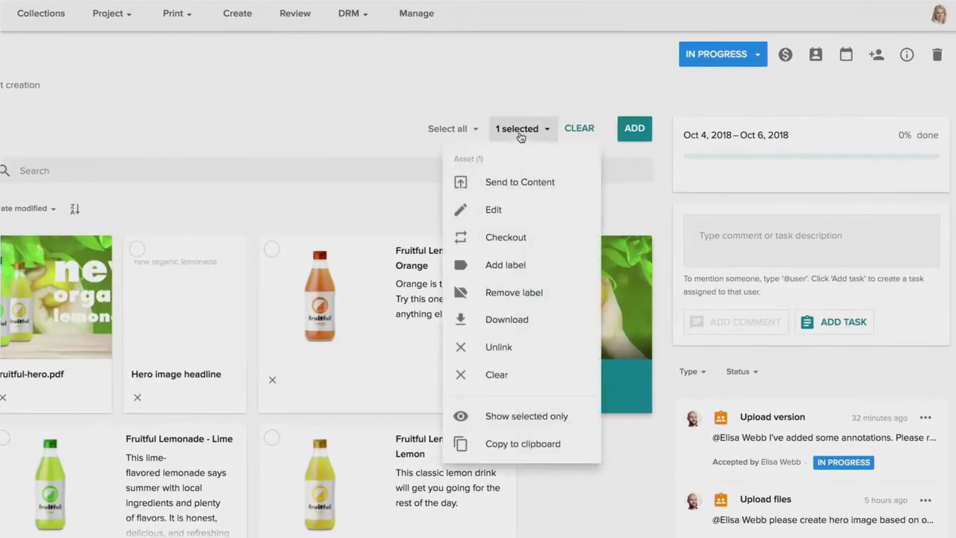
{"action": "left_click", "coordinate": [519, 237]}
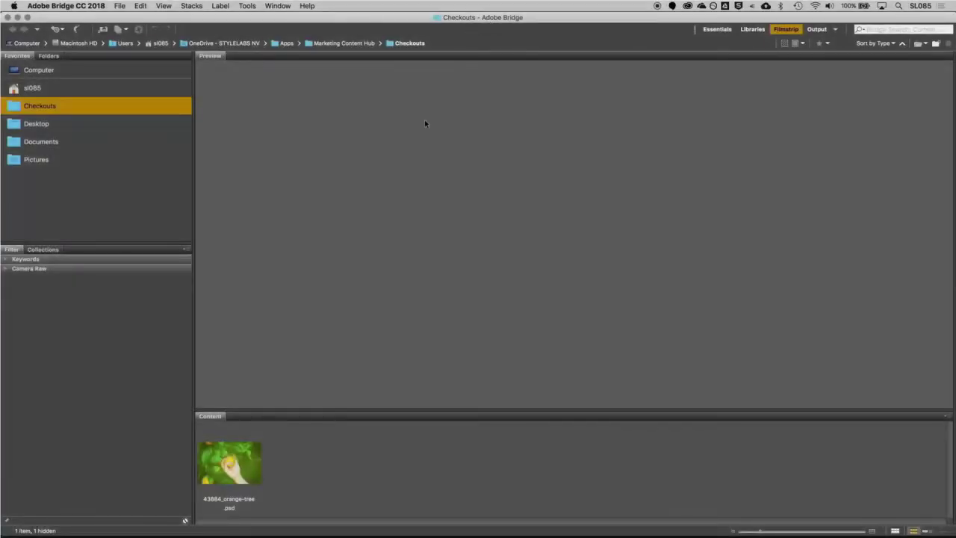
Step: Open 43884_orange-tree.psd from Bridge in Photoshop, show the Background copy and Layer 2 layers, and disable the Color Fill 1 layer mask
{"action": "left_click", "coordinate": [223, 464]}
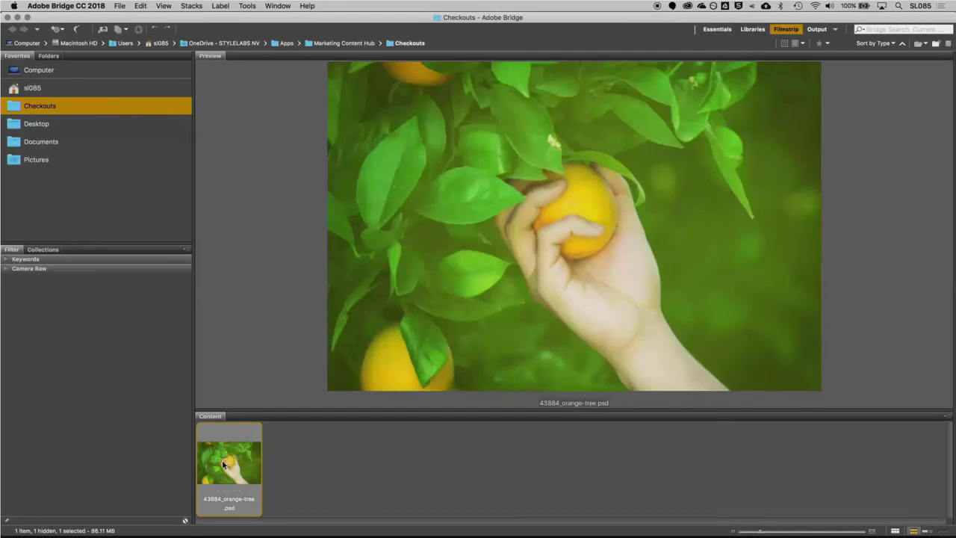
{"action": "double_click", "coordinate": [222, 463]}
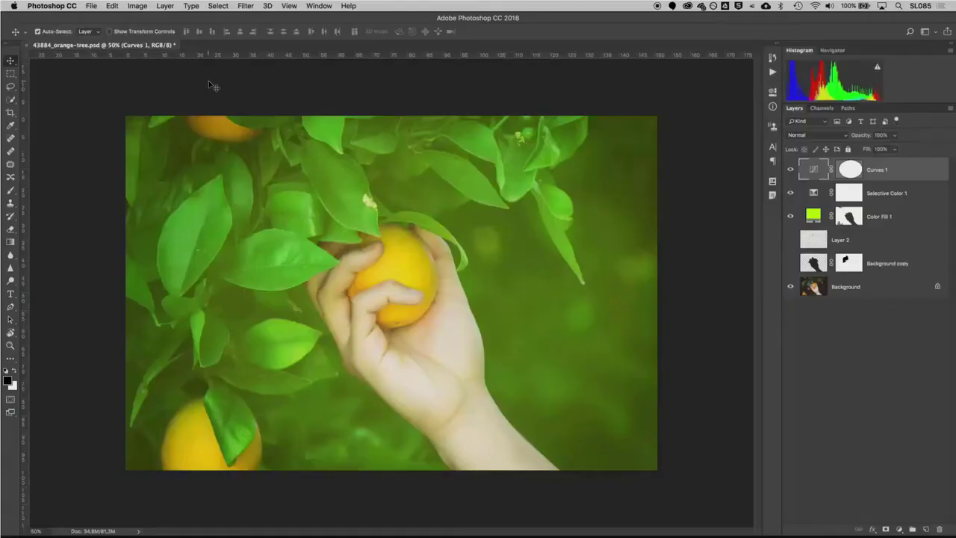
{"action": "left_click", "coordinate": [790, 263]}
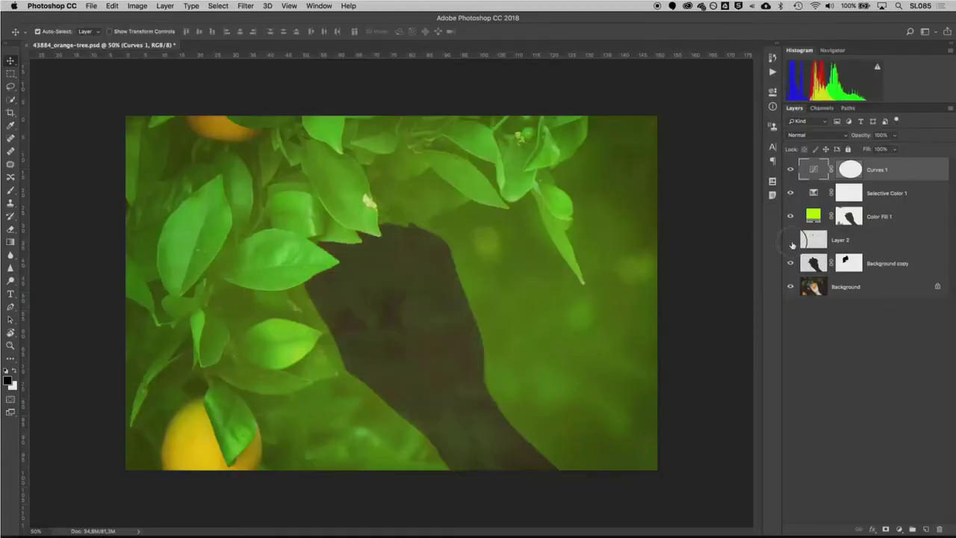
{"action": "left_click", "coordinate": [790, 240]}
{"action": "left_click", "coordinate": [847, 217], "text": "shift"}
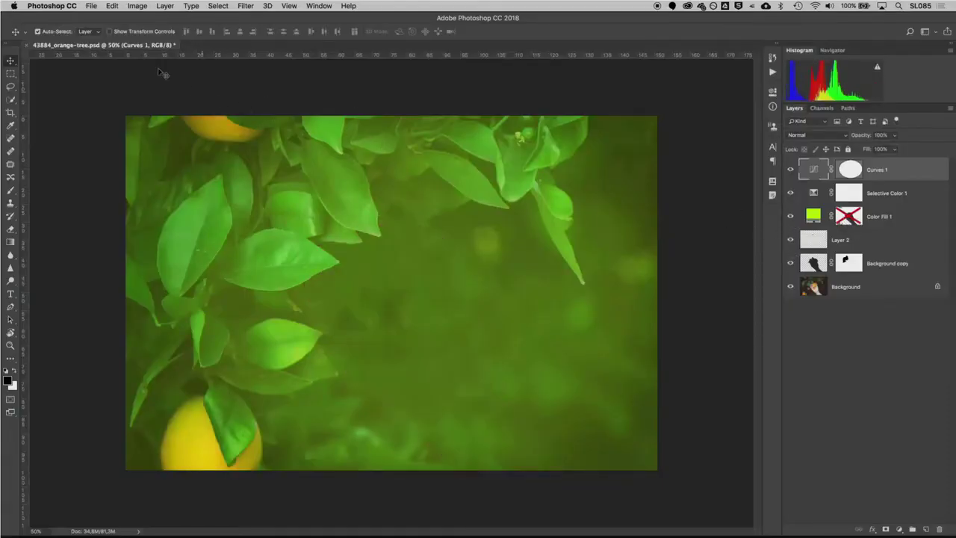
Step: Save the retouched orange-tree PSD and quit Photoshop
{"action": "left_click", "coordinate": [92, 6]}
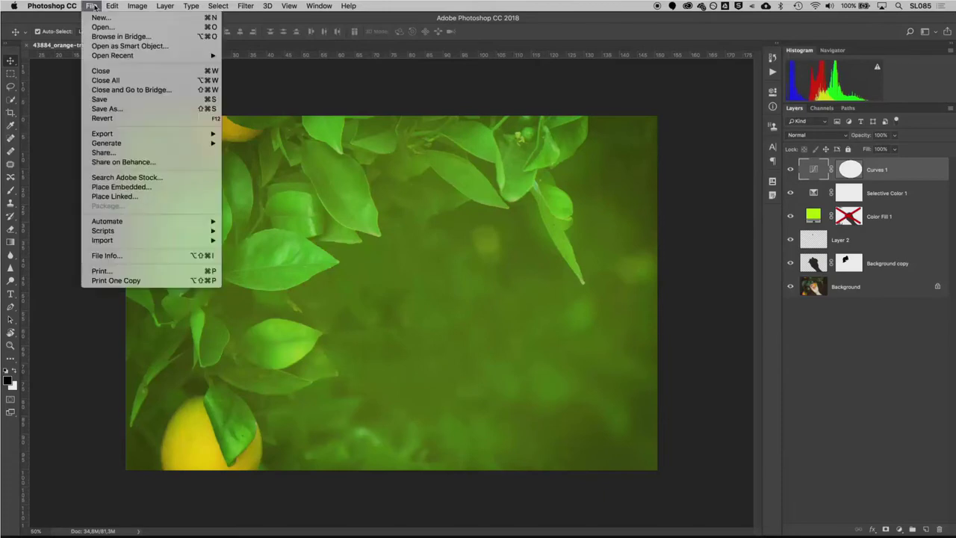
{"action": "left_click", "coordinate": [112, 100]}
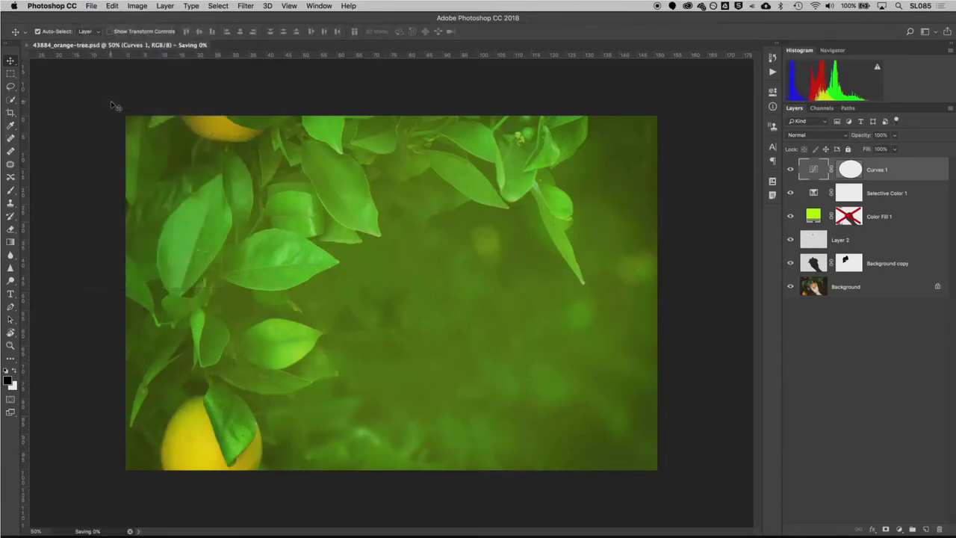
{"action": "left_click", "coordinate": [47, 6]}
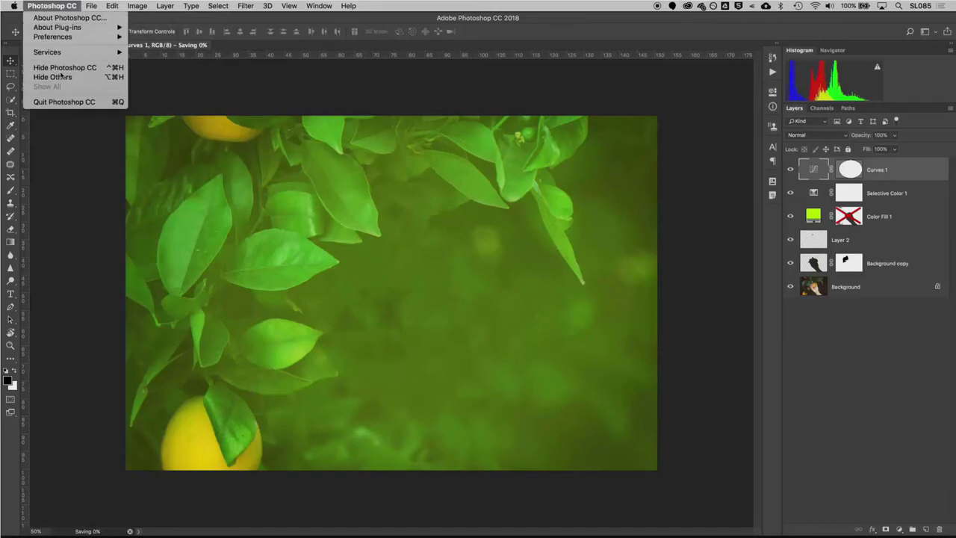
{"action": "left_click", "coordinate": [63, 103]}
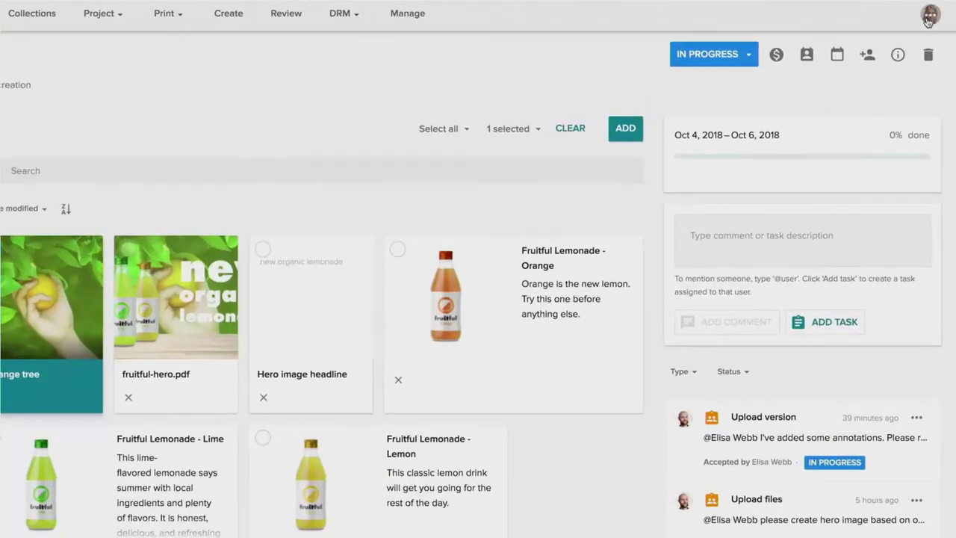
Step: Switch to Content Hub, check in orange-tree.psd from My checkouts, and review the updated Orange tree image in the Content creation stage
{"action": "left_click", "coordinate": [927, 21]}
{"action": "left_click", "coordinate": [916, 121]}
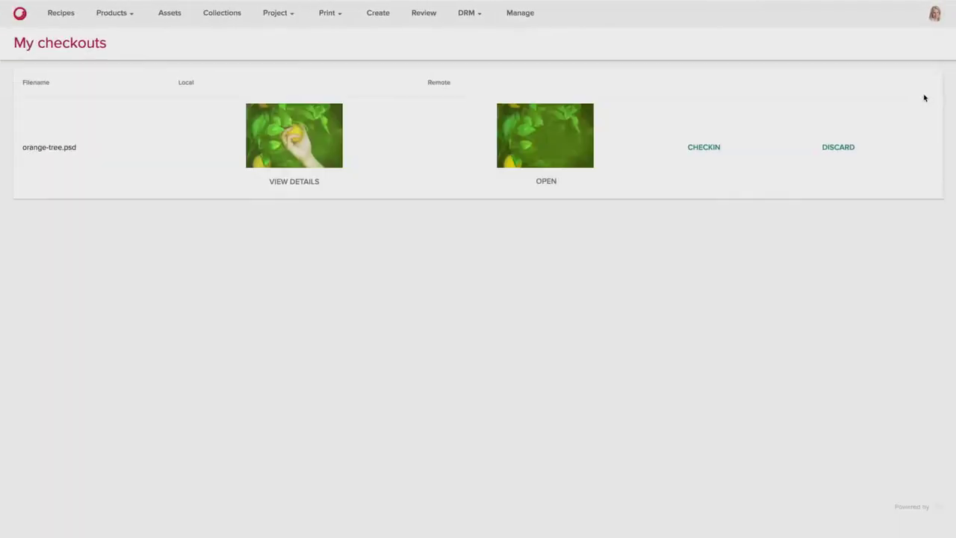
{"action": "left_click", "coordinate": [702, 148]}
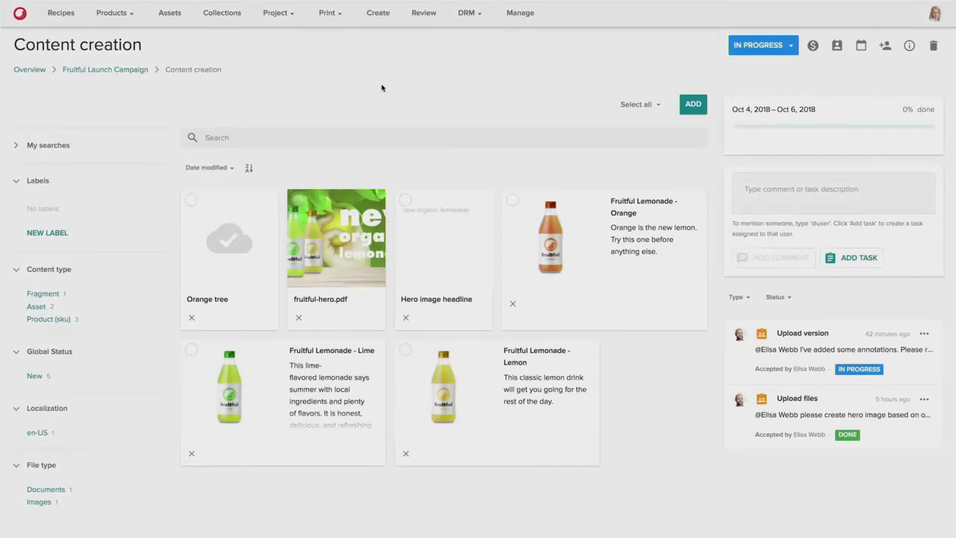
{"action": "left_click", "coordinate": [225, 239]}
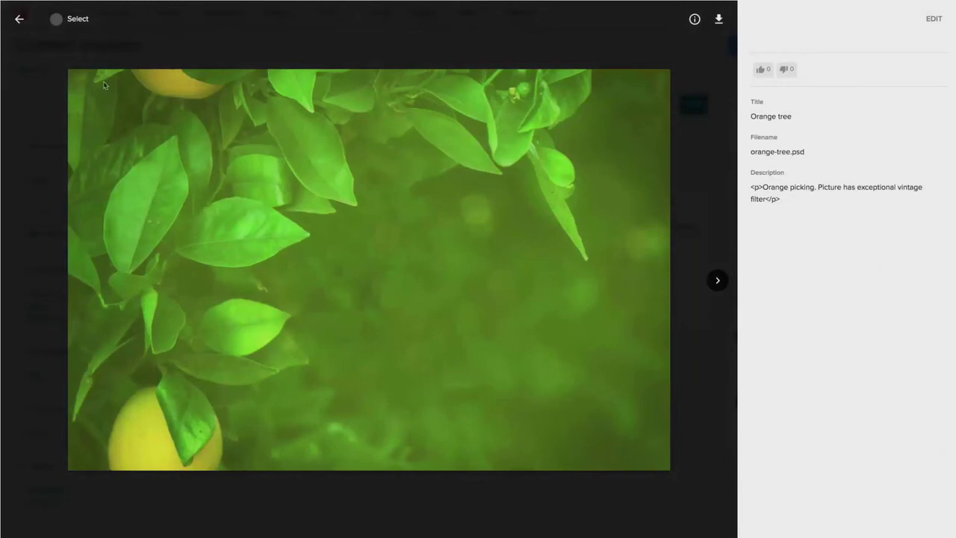
{"action": "left_click", "coordinate": [19, 18]}
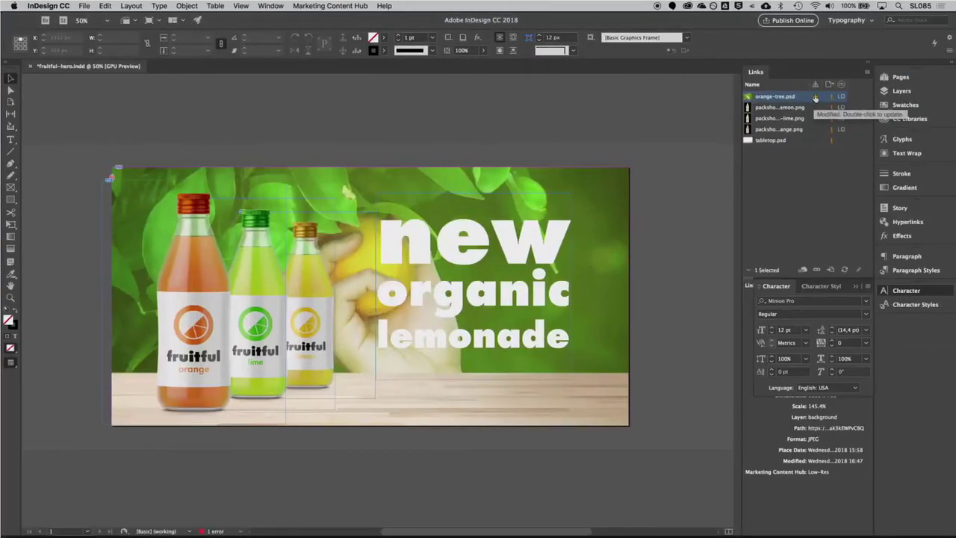
Step: Switch to InDesign, update the modified orange-tree.psd link in fruitful-hero.indd and export the hero image again with an Adobe PDF preset
{"action": "double_click", "coordinate": [815, 98]}
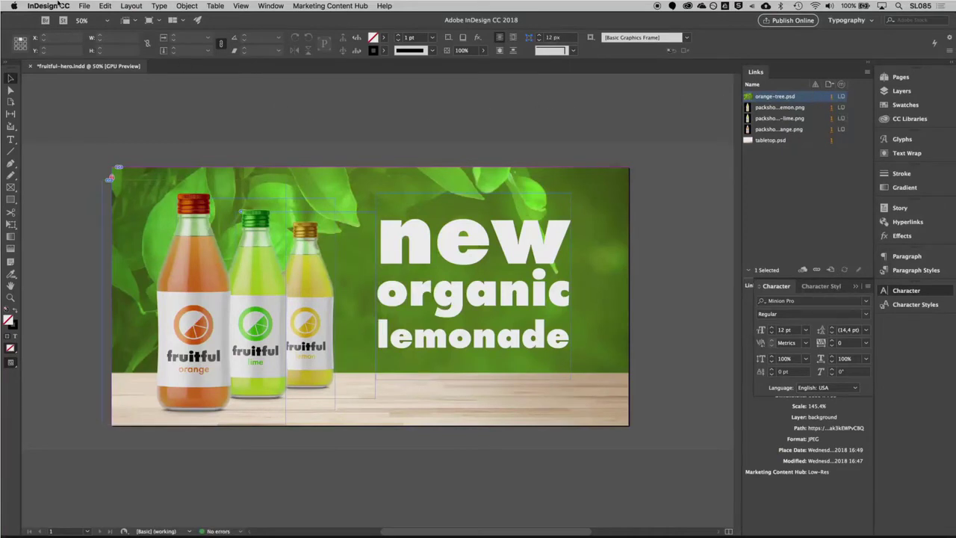
{"action": "left_click", "coordinate": [84, 5]}
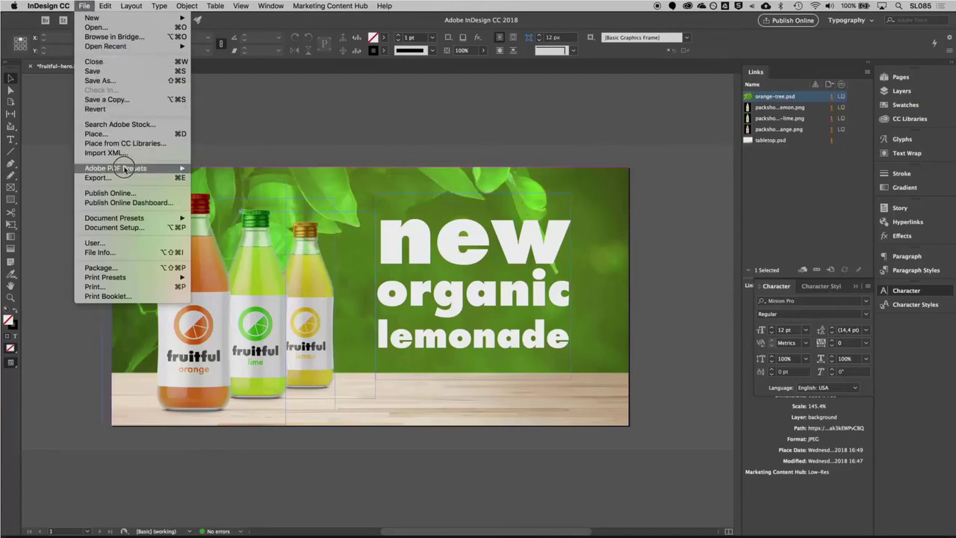
{"action": "mouse_move", "coordinate": [127, 168]}
{"action": "left_click", "coordinate": [239, 184]}
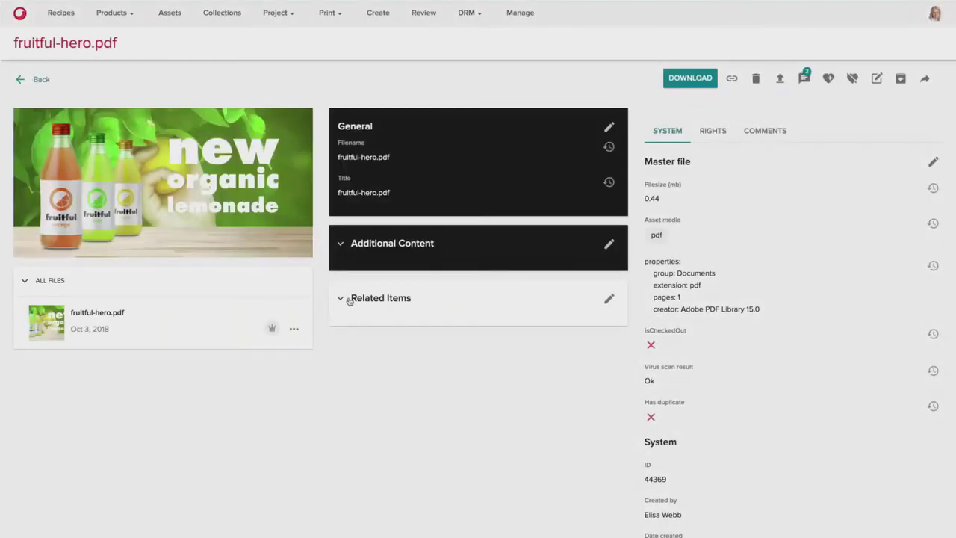
Step: Switch to Content Hub and upload the reworked fruitful-hero.pdf as the new file of the existing fruitful-hero.pdf asset
{"action": "left_click", "coordinate": [780, 78]}
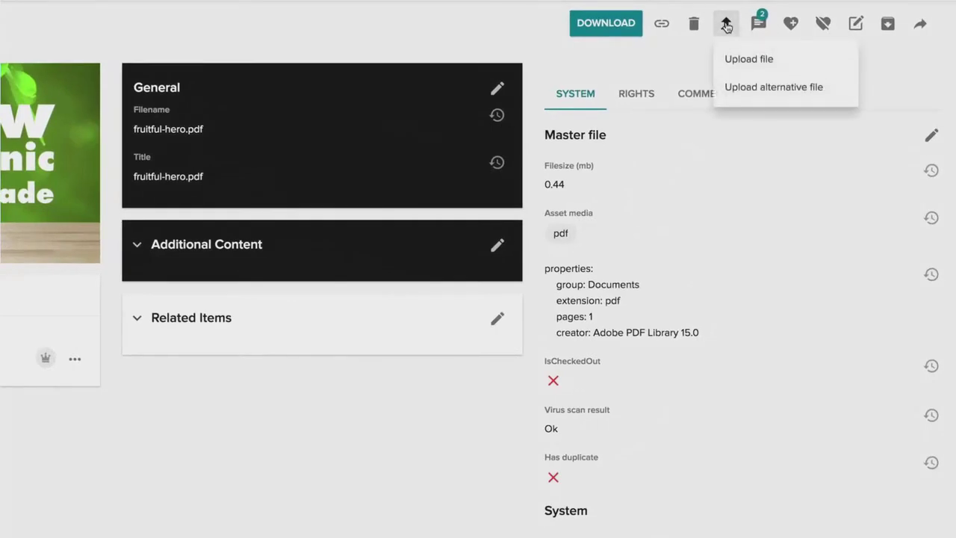
{"action": "left_click", "coordinate": [748, 58]}
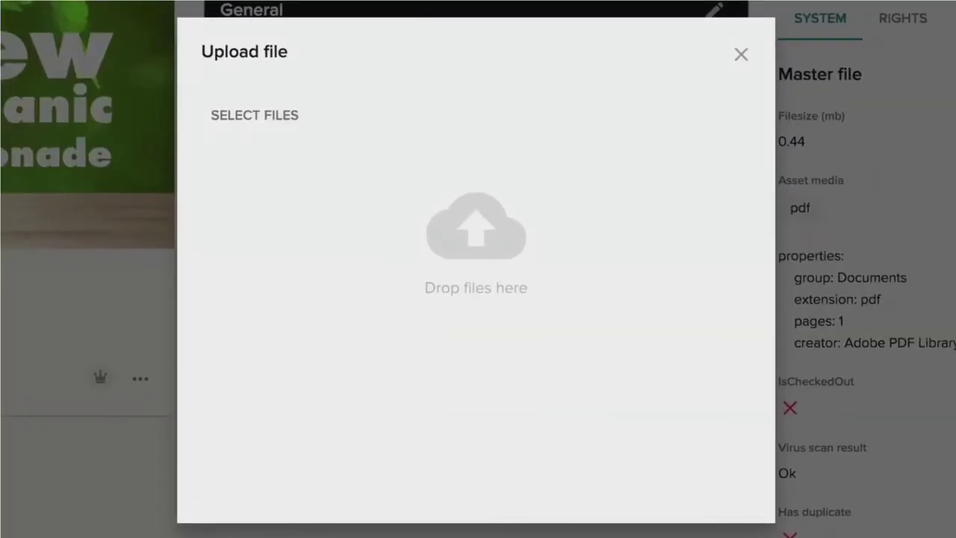
{"action": "left_click_drag", "start_coordinate": [75, 134], "coordinate": [478, 233]}
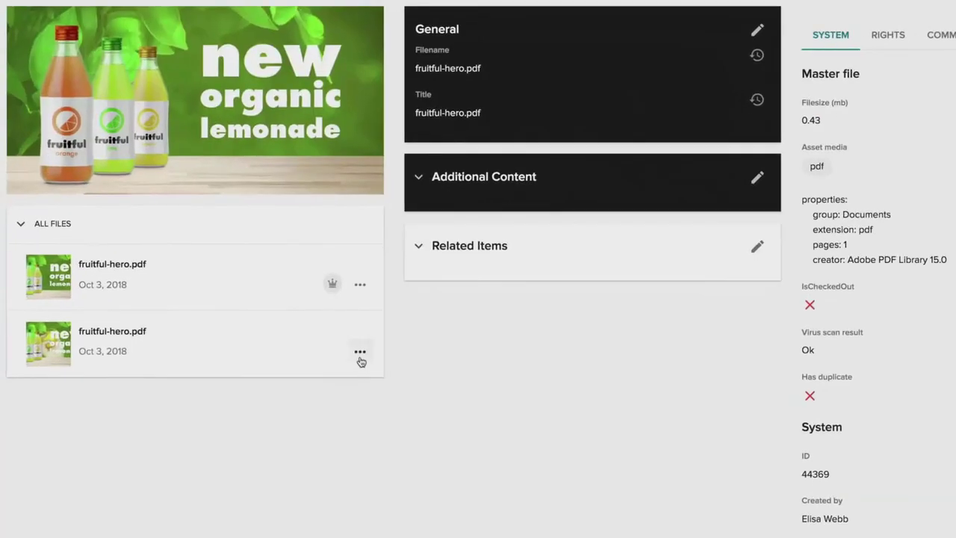
Step: Compare the older fruitful-hero.pdf version with the master by sliding the divider across the image, and close the comparison
{"action": "left_click", "coordinate": [294, 382]}
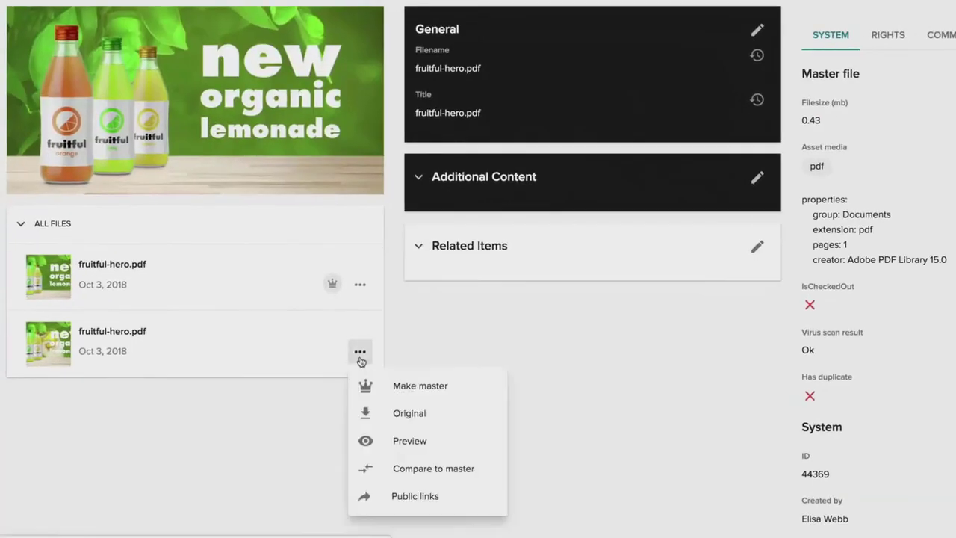
{"action": "left_click", "coordinate": [418, 468]}
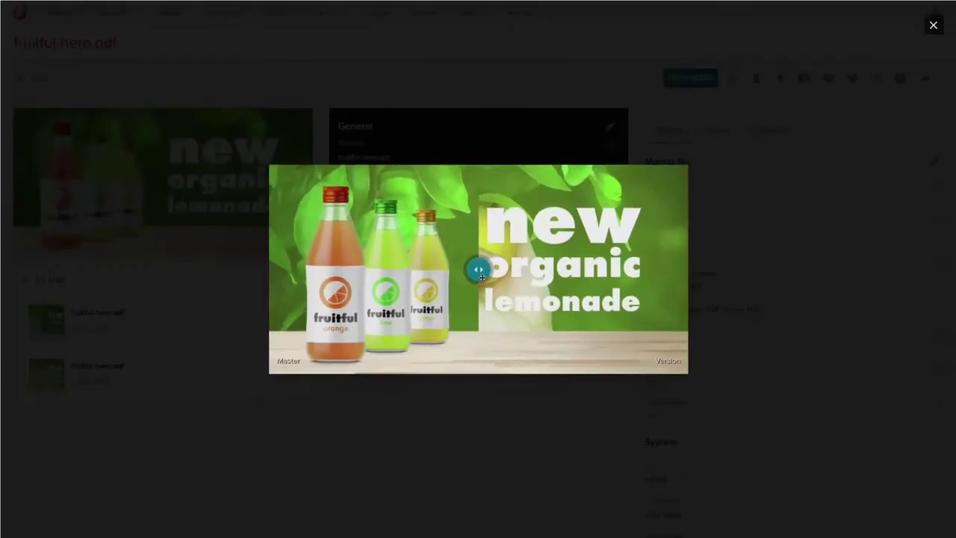
{"action": "left_click_drag", "start_coordinate": [481, 276], "coordinate": [692, 292]}
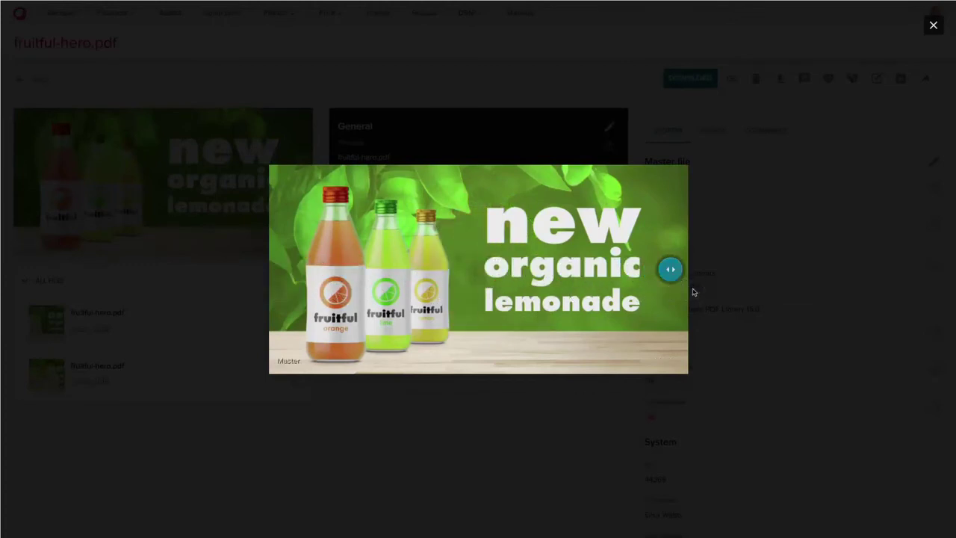
{"action": "left_click", "coordinate": [933, 26]}
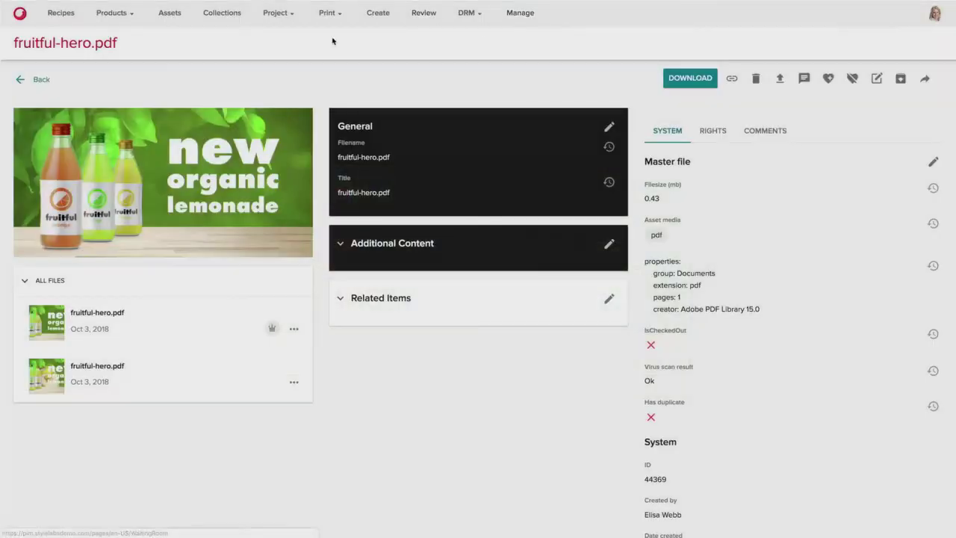
Step: Return to the Content creation stage and mark the Upload version task as done with the feedback "Background corrected."
{"action": "left_click", "coordinate": [42, 79]}
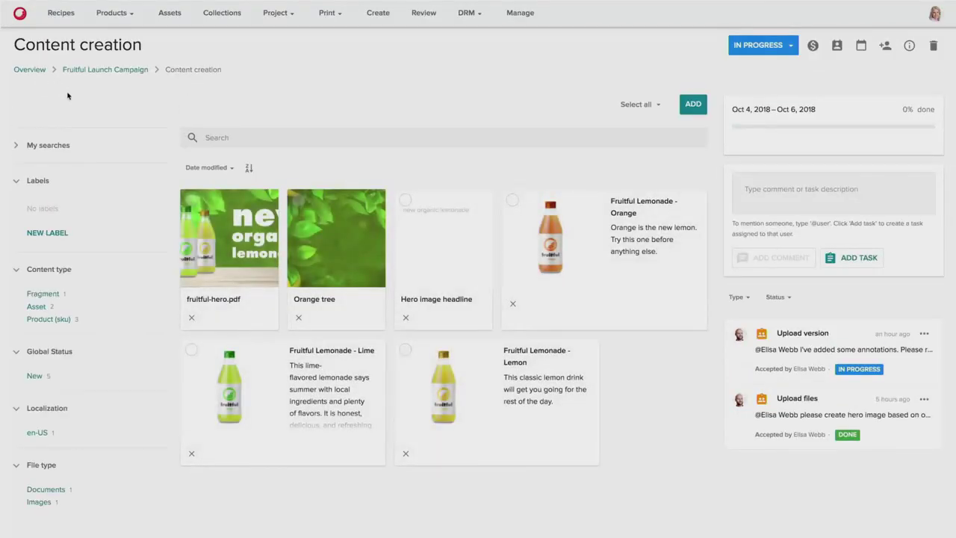
{"action": "left_click", "coordinate": [799, 334]}
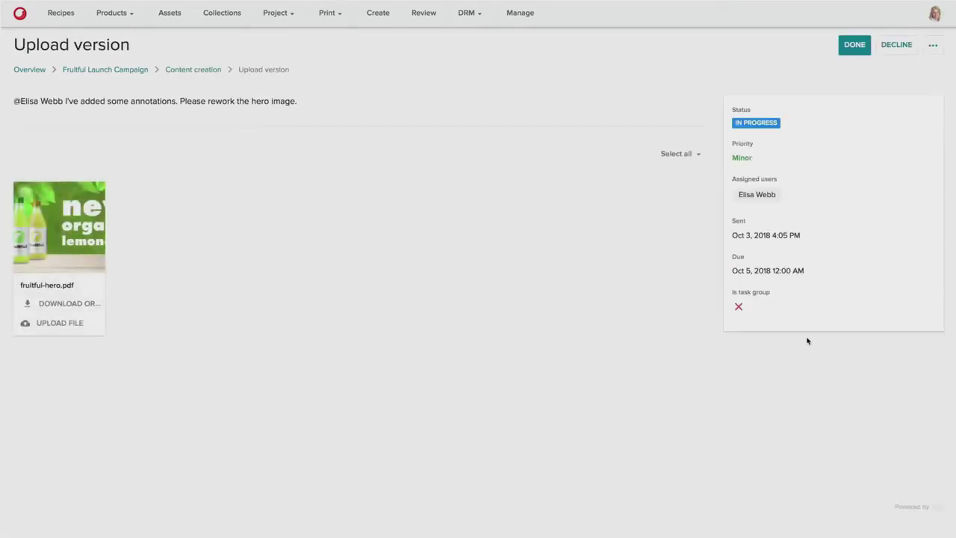
{"action": "left_click", "coordinate": [844, 49]}
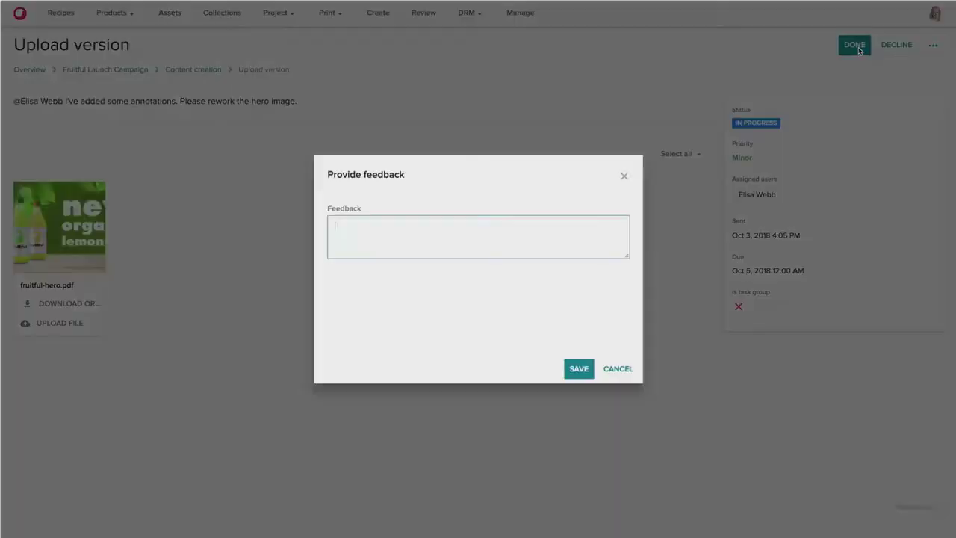
{"action": "type", "text": "Background corrected."}
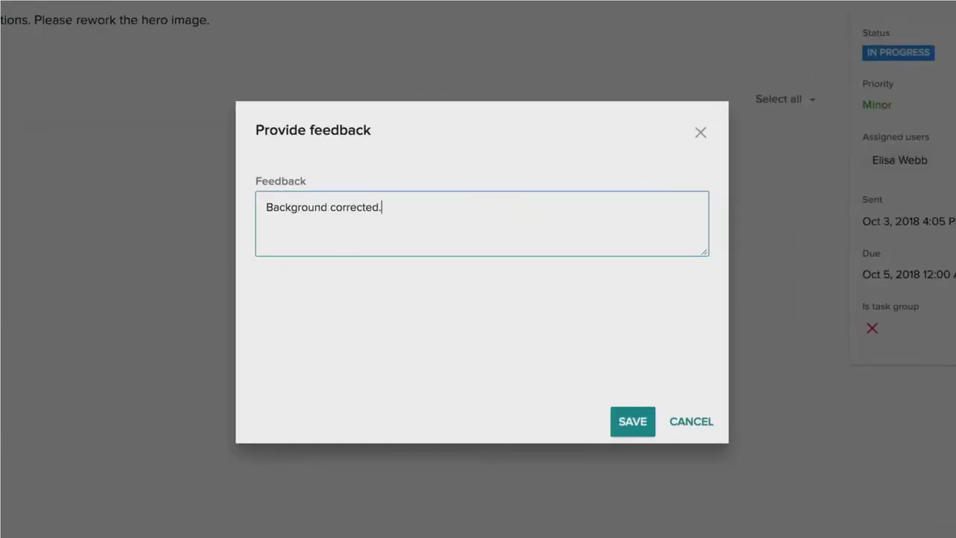
{"action": "left_click", "coordinate": [632, 423]}
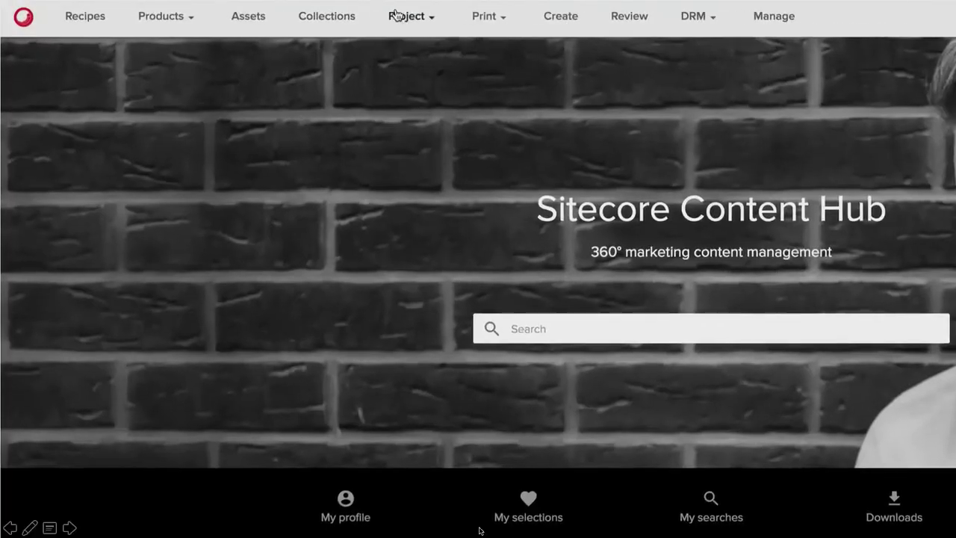
Step: Filter the project tasks to those created by me, open the Content creation stage and preview the reworked fruitful-hero.pdf
{"action": "left_click", "coordinate": [271, 14]}
{"action": "left_click", "coordinate": [285, 88]}
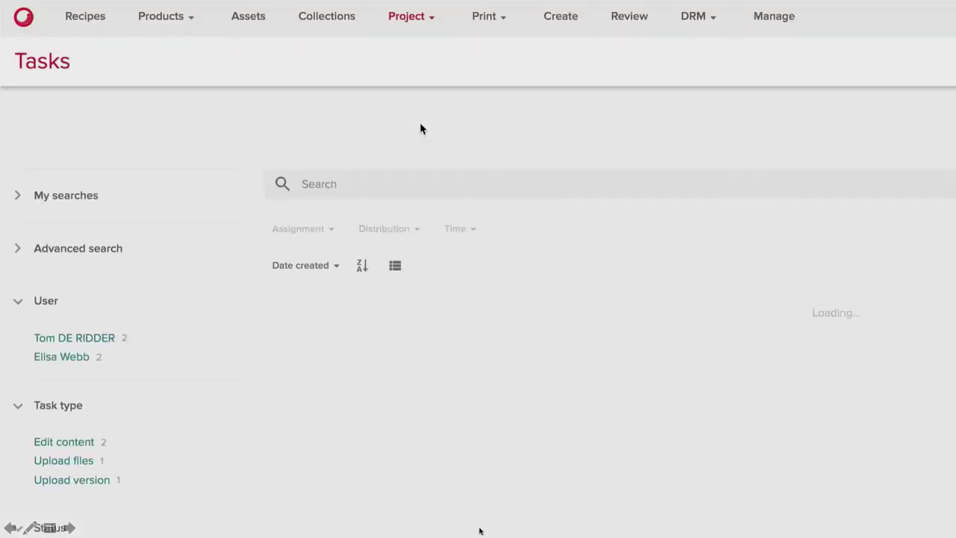
{"action": "left_click", "coordinate": [308, 232]}
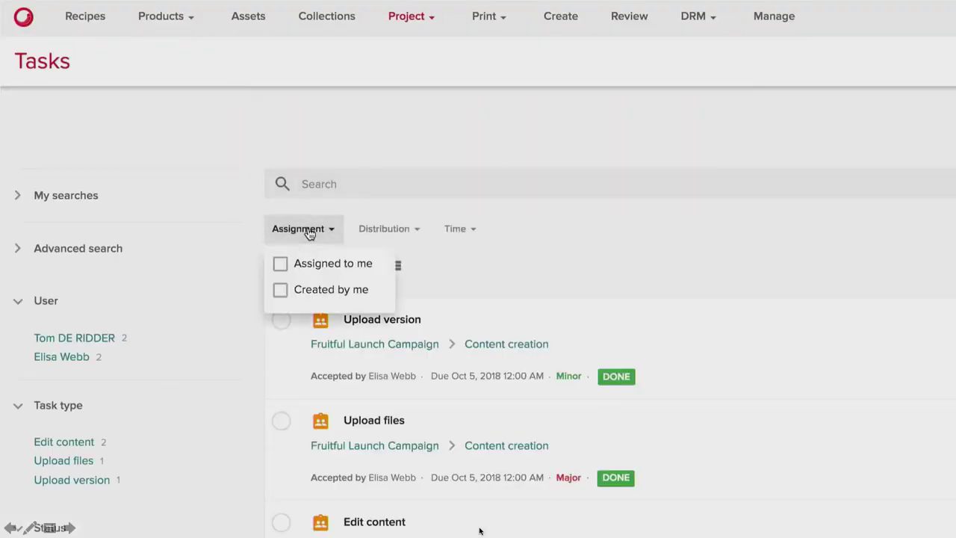
{"action": "left_click", "coordinate": [301, 289]}
{"action": "left_click", "coordinate": [503, 282]}
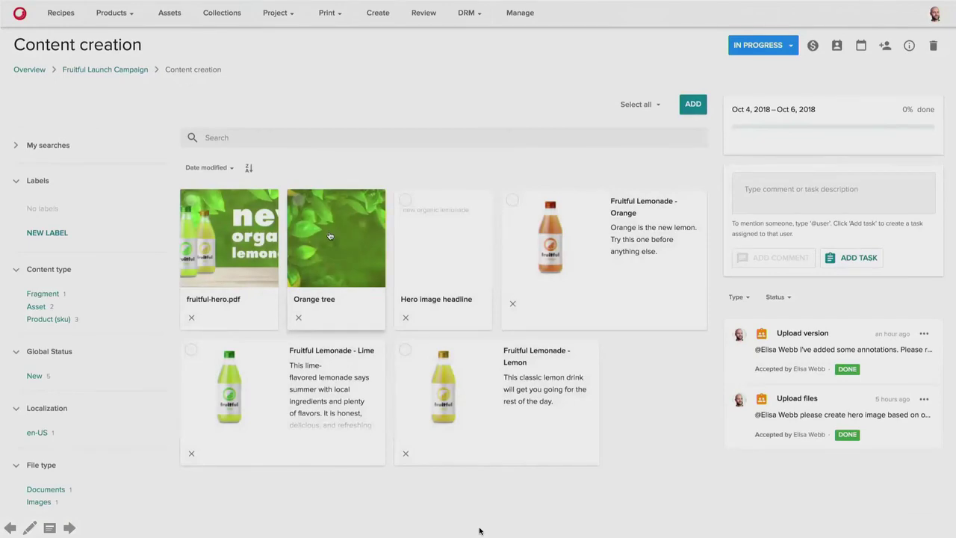
{"action": "left_click", "coordinate": [229, 236]}
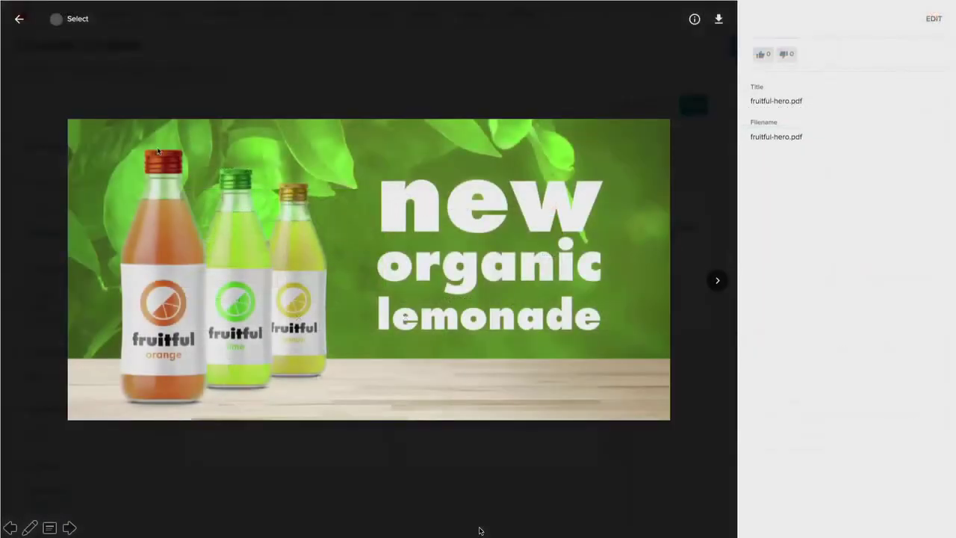
{"action": "left_click", "coordinate": [19, 19]}
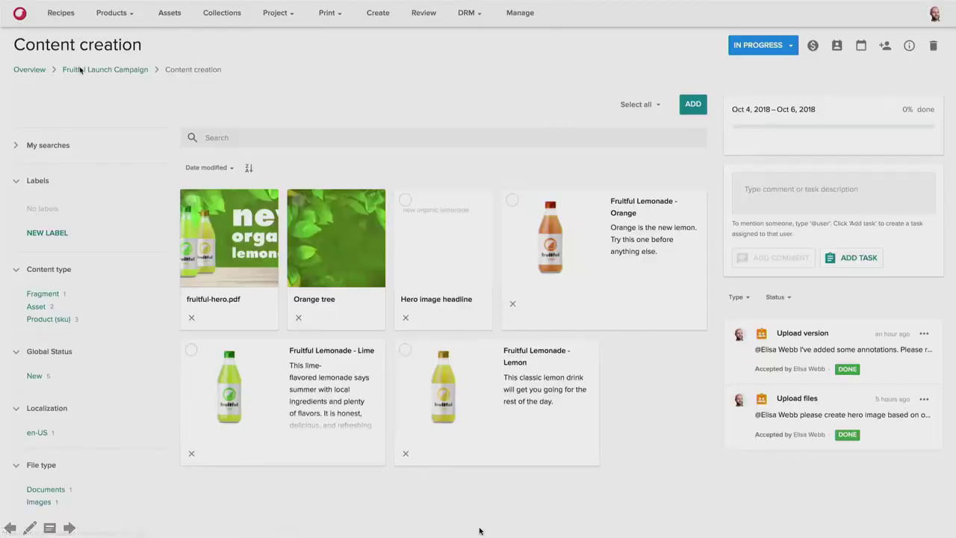
Step: Open the campaign's Legal review stage and examine the Global review task's settings and options without saving changes
{"action": "left_click", "coordinate": [84, 71]}
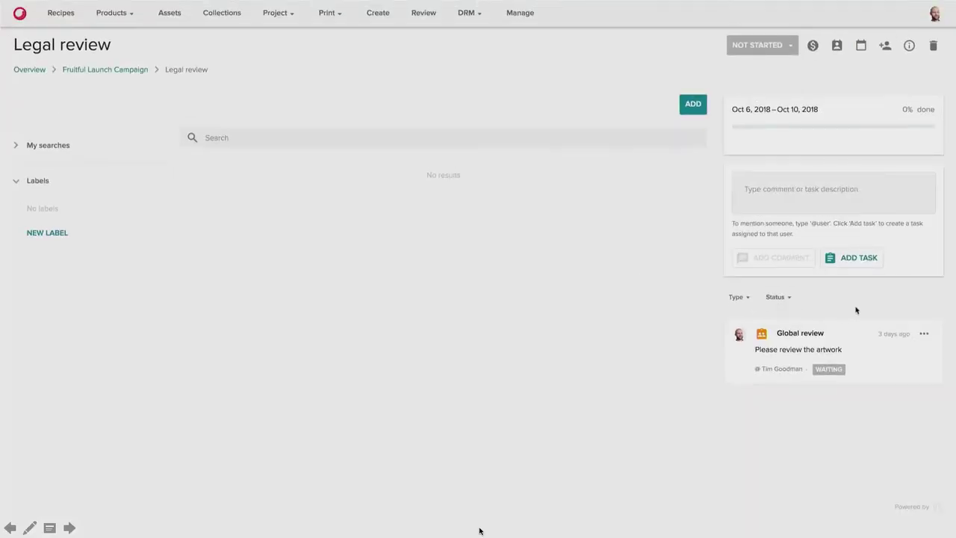
{"action": "left_click", "coordinate": [924, 333]}
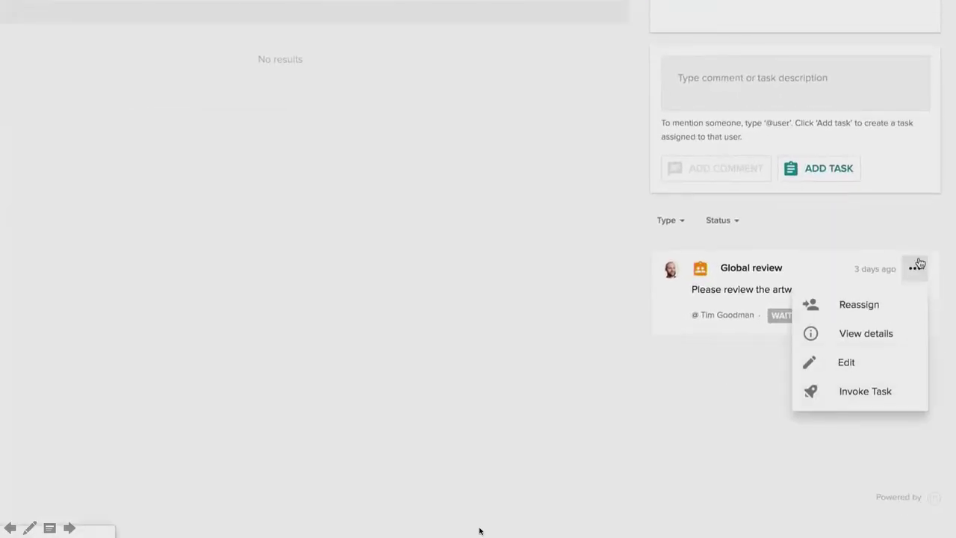
{"action": "left_click", "coordinate": [883, 367]}
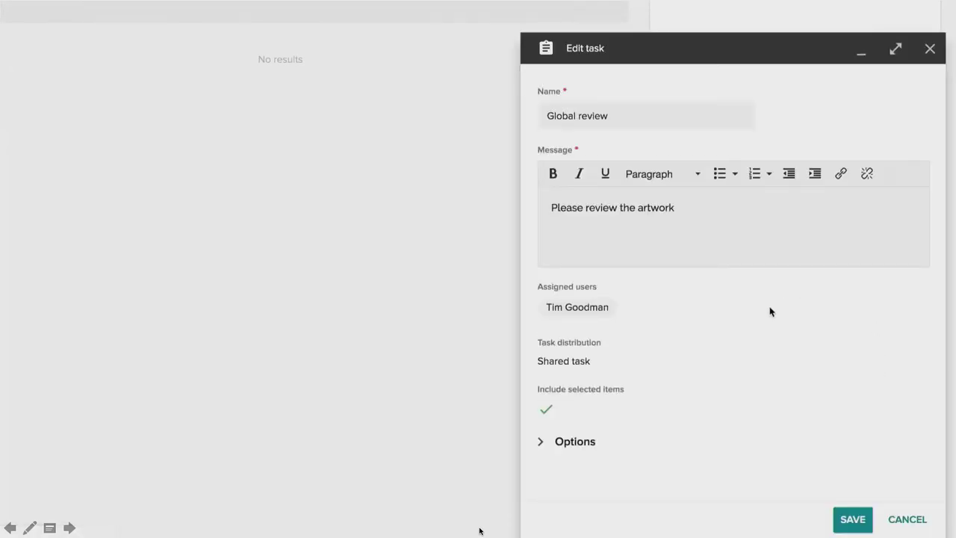
{"action": "left_click", "coordinate": [578, 453]}
{"action": "scroll", "coordinate": [867, 385], "scroll_direction": "down", "scroll_amount": 6}
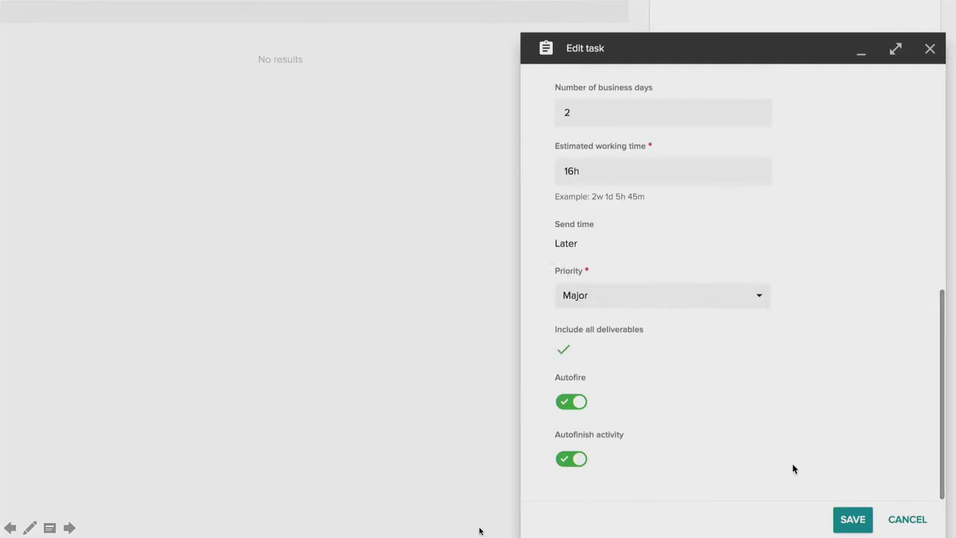
{"action": "left_click", "coordinate": [921, 520]}
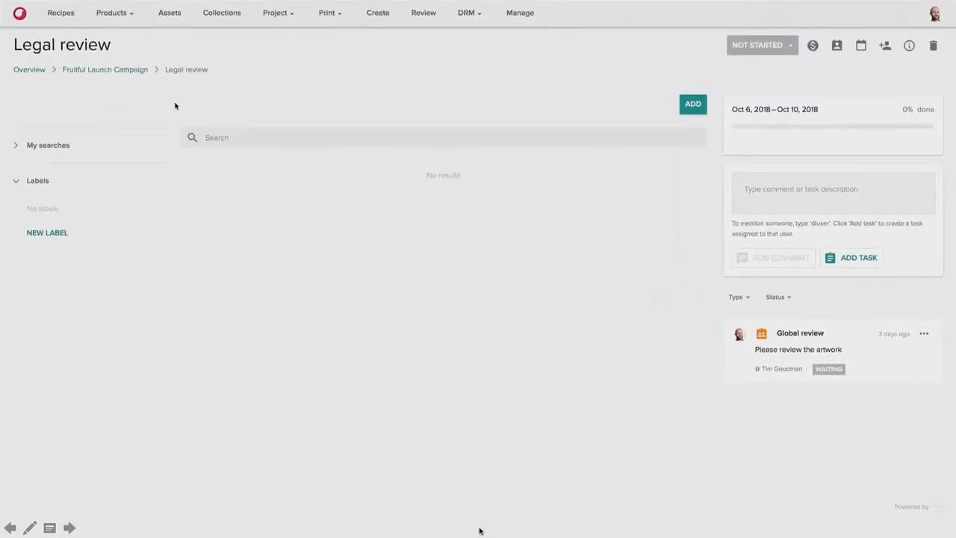
Step: Mark the Content creation stage as finished on the Fruitful Launch Campaign timeline
{"action": "left_click", "coordinate": [122, 71]}
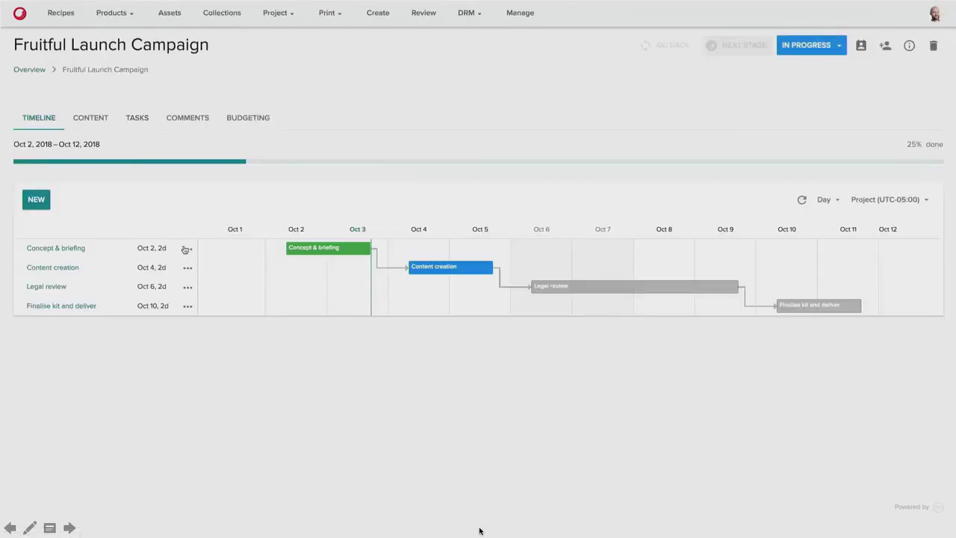
{"action": "left_click", "coordinate": [189, 267]}
{"action": "left_click", "coordinate": [173, 291]}
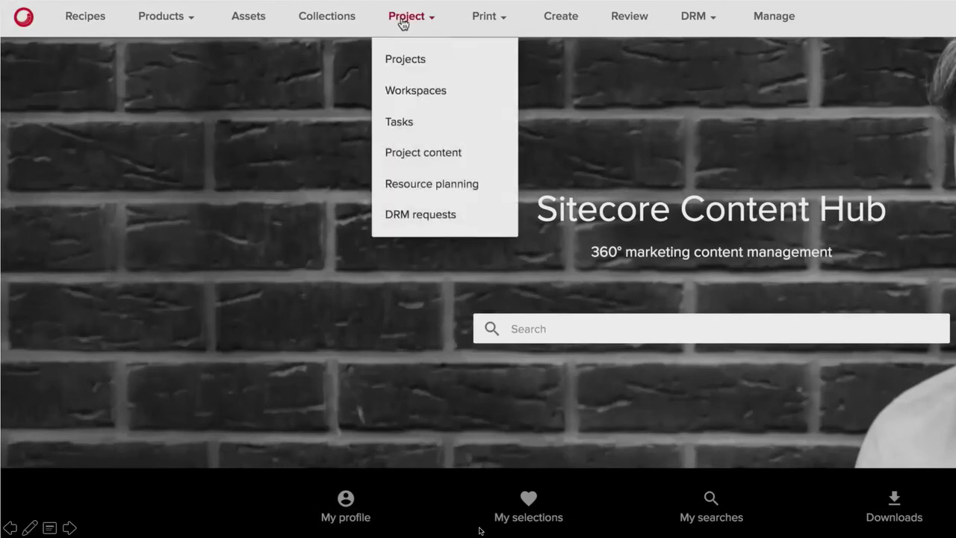
Step: As the assigned reviewer, open the Global review task from the project task list and accept it
{"action": "left_click", "coordinate": [416, 101]}
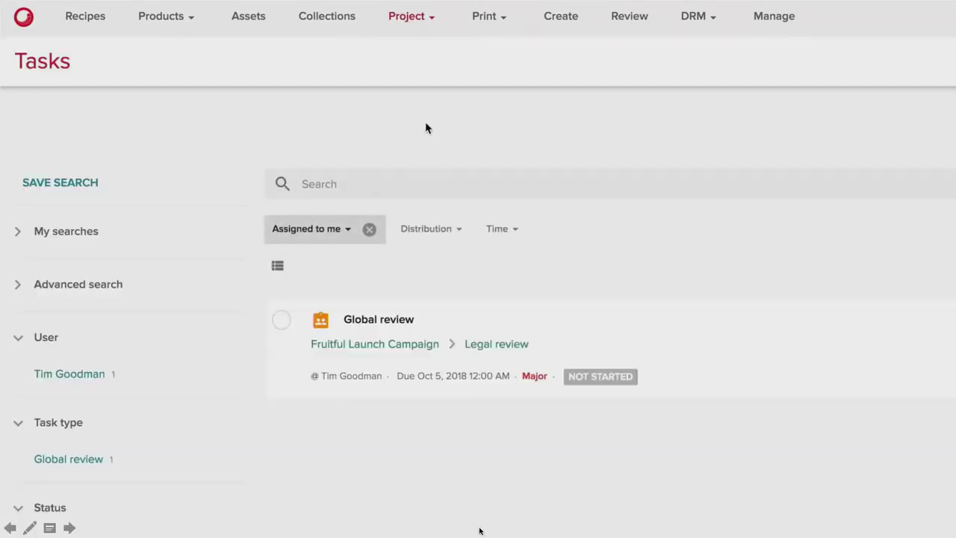
{"action": "left_click", "coordinate": [392, 321]}
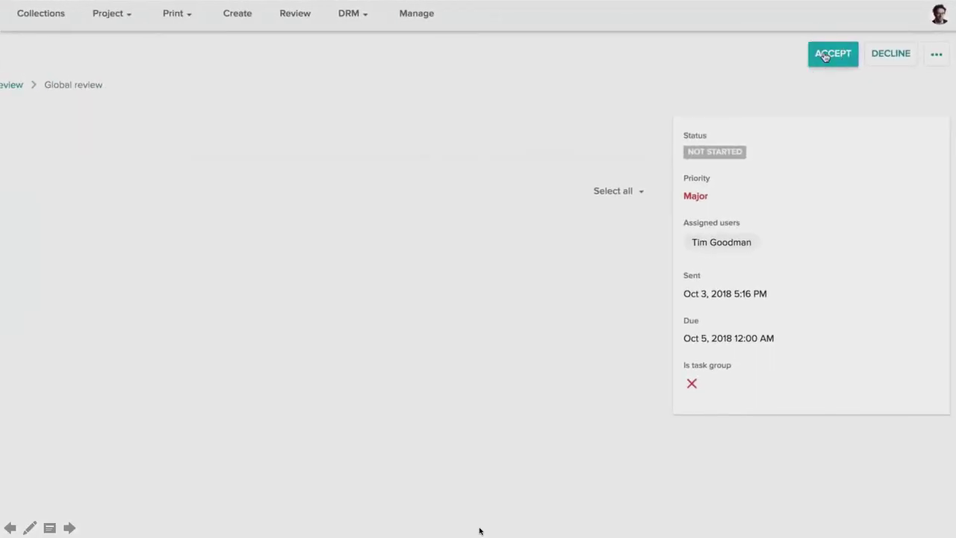
{"action": "left_click", "coordinate": [825, 57]}
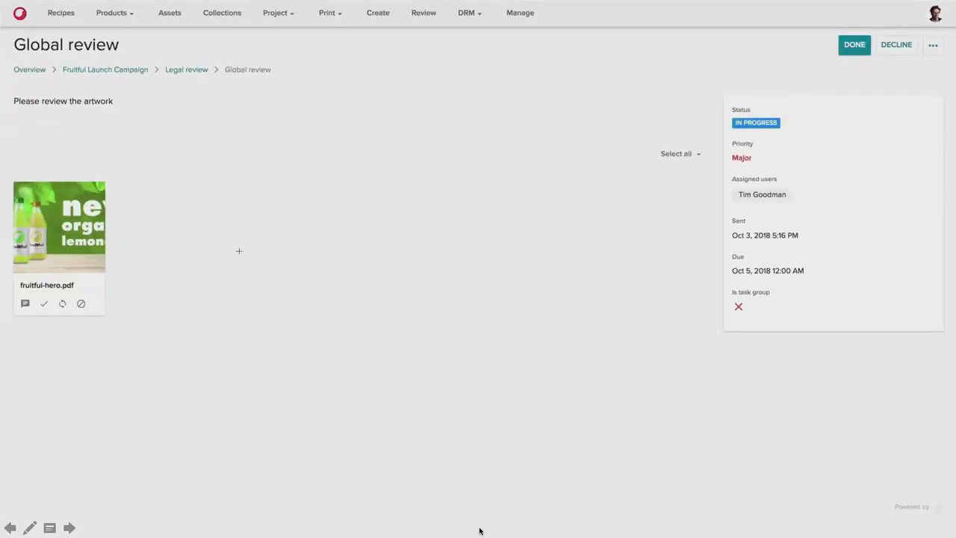
Step: Preview and approve fruitful-hero.pdf, and complete the Global review task with the feedback "Great work!"
{"action": "left_click", "coordinate": [65, 240]}
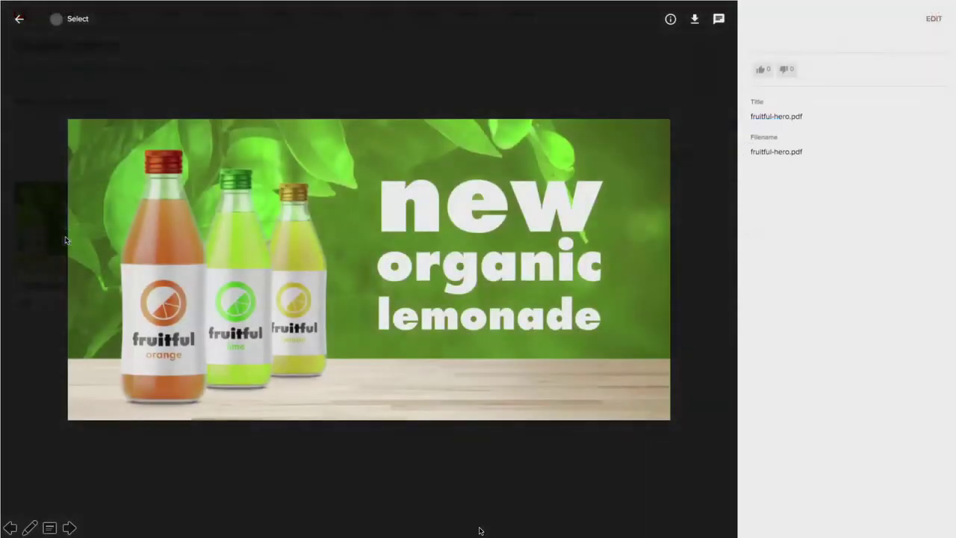
{"action": "left_click", "coordinate": [19, 19]}
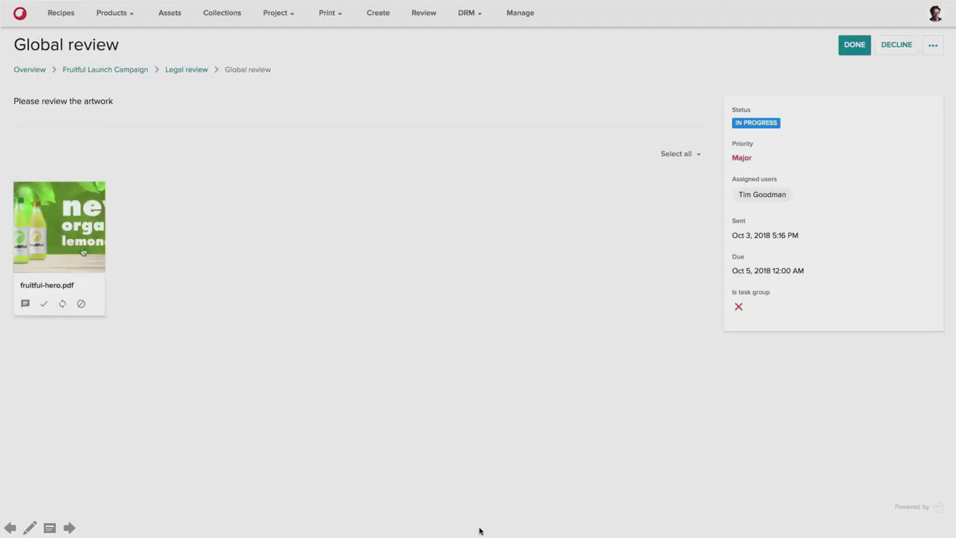
{"action": "left_click", "coordinate": [44, 306]}
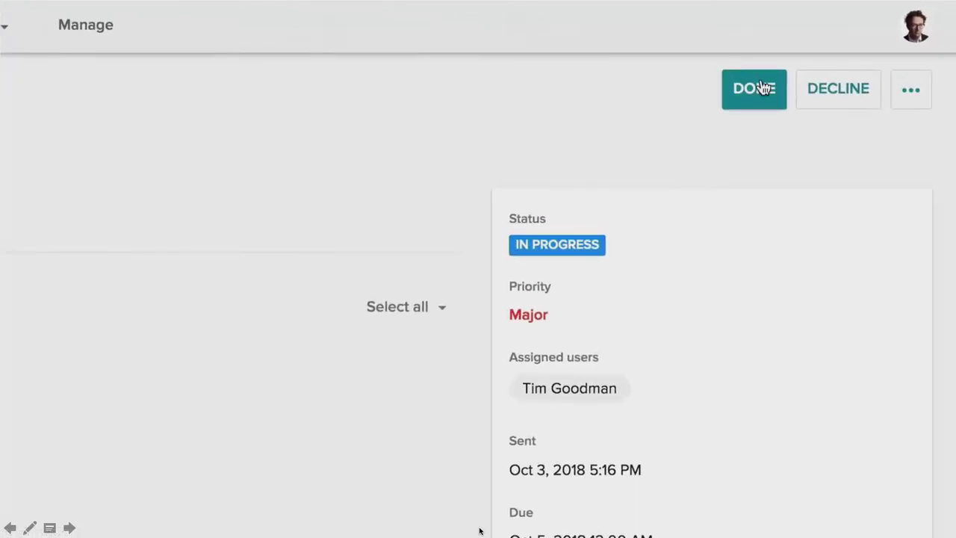
{"action": "left_click", "coordinate": [764, 91]}
{"action": "type", "text": "Great work!"}
{"action": "left_click", "coordinate": [652, 451]}
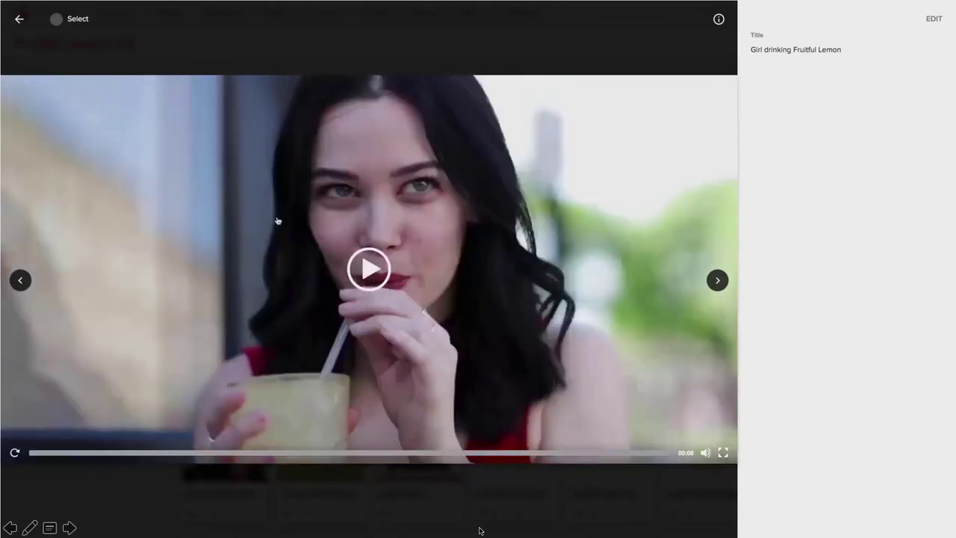
Step: Close the Girl drinking Fruitful Lemon video preview and return to the home page to view the Collections section
{"action": "left_click", "coordinate": [20, 21]}
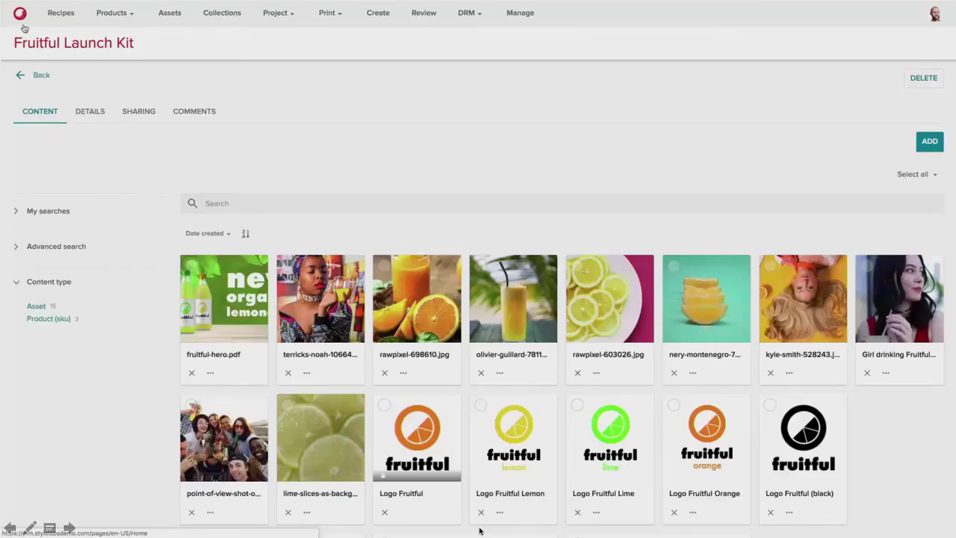
{"action": "left_click", "coordinate": [20, 15]}
{"action": "scroll", "coordinate": [209, 296], "scroll_direction": "down", "scroll_amount": 6}
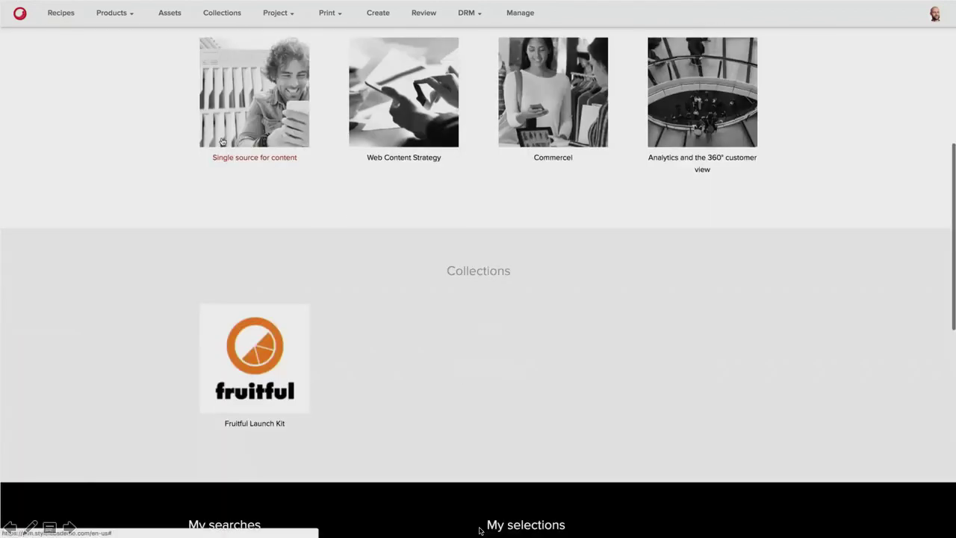